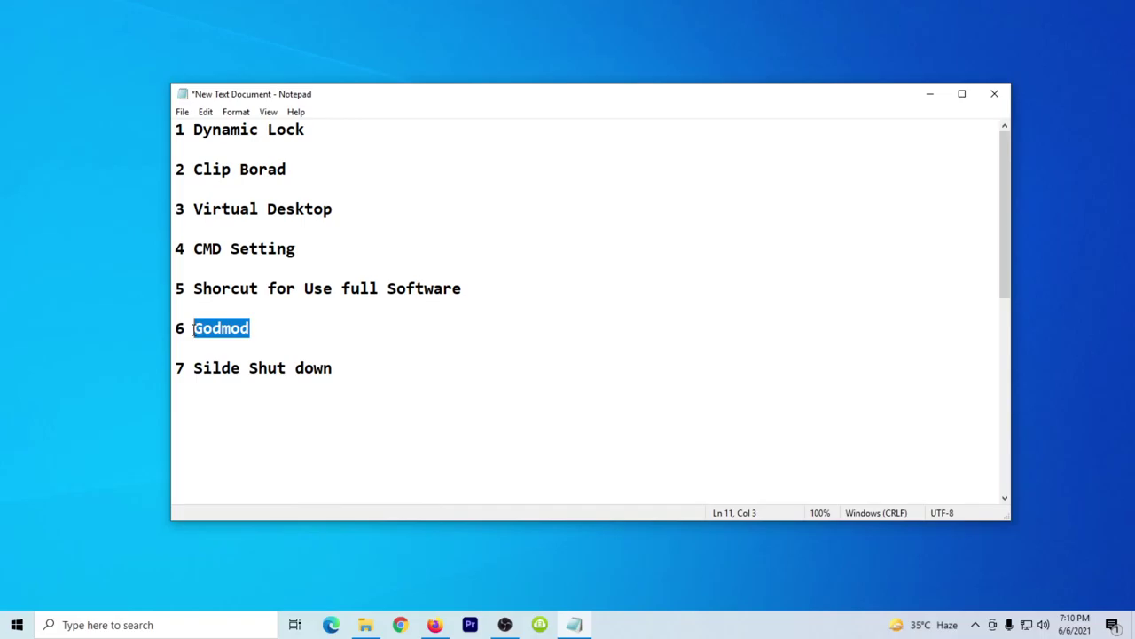
left_click_drag(334, 371, 195, 372)
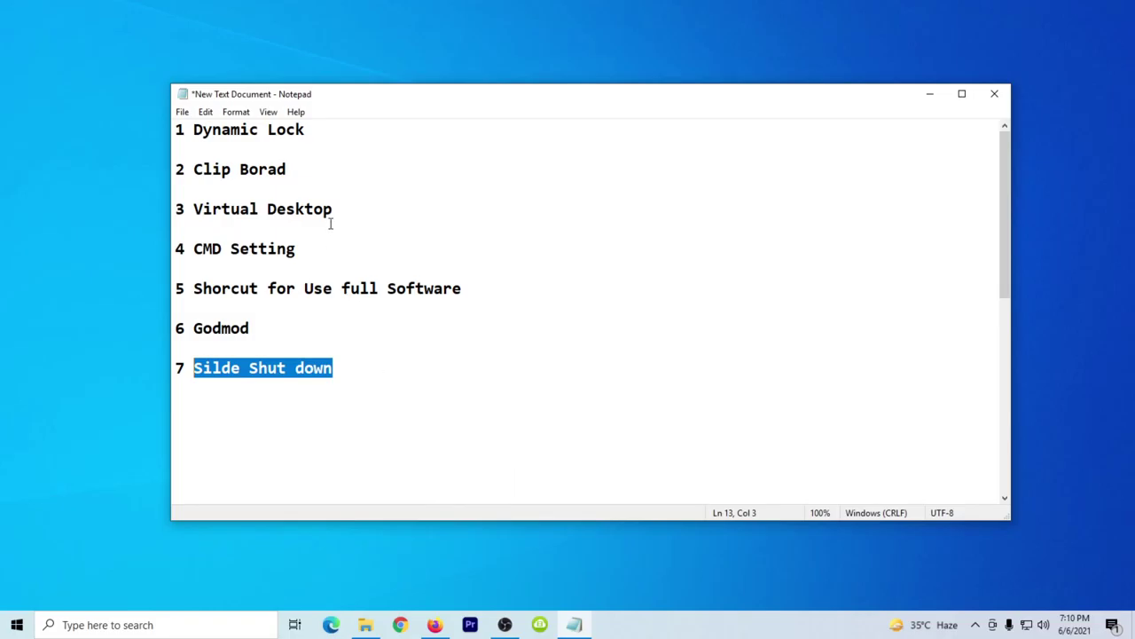
left_click_drag(312, 141, 163, 135)
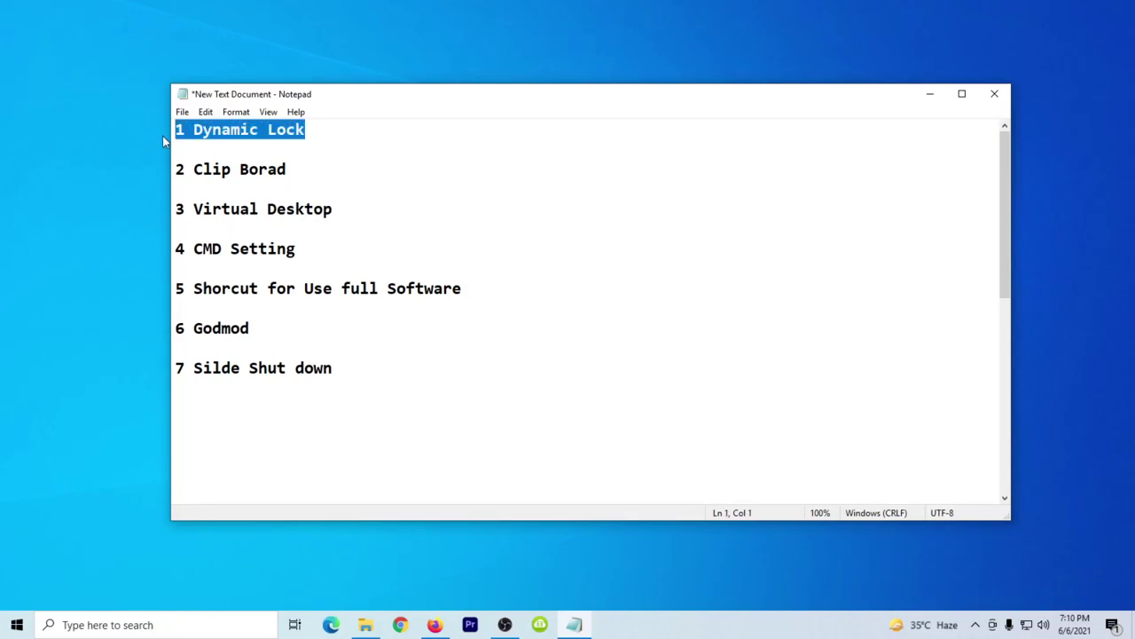
Step: Open the account sign-in options in Windows Settings and go to the Dynamic lock section
left_click(25, 630)
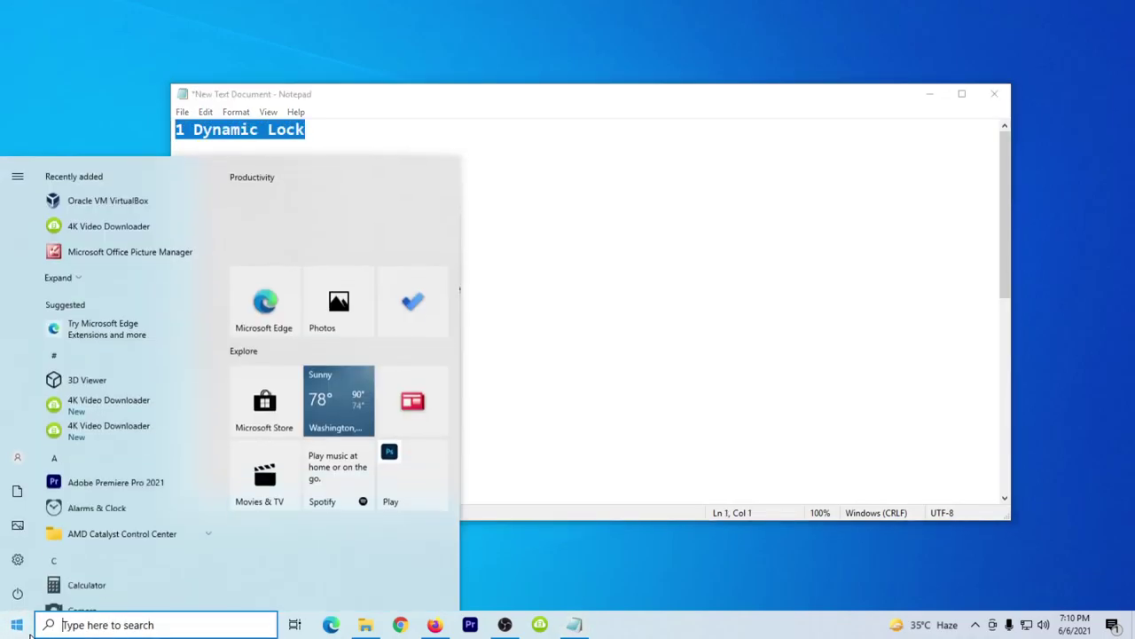
left_click(19, 560)
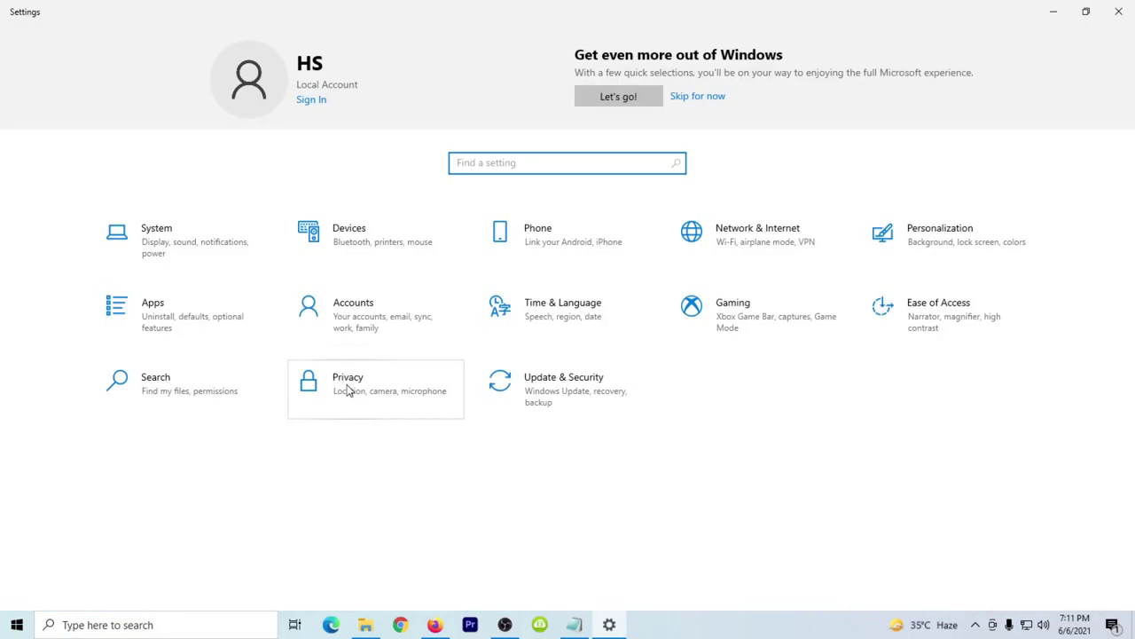
left_click(342, 324)
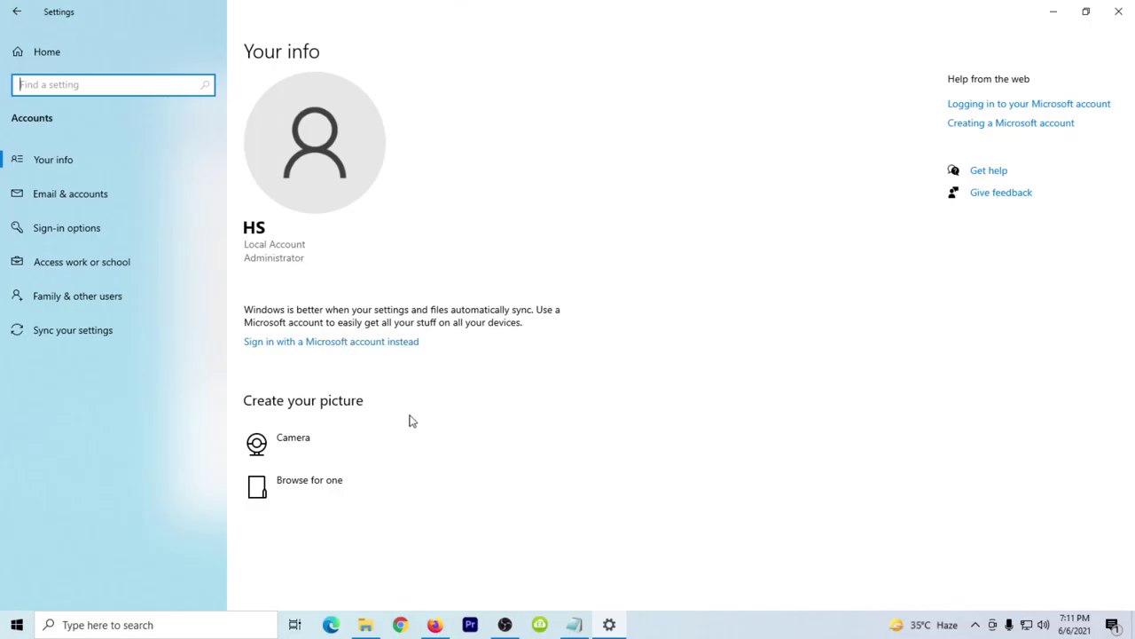
left_click(50, 230)
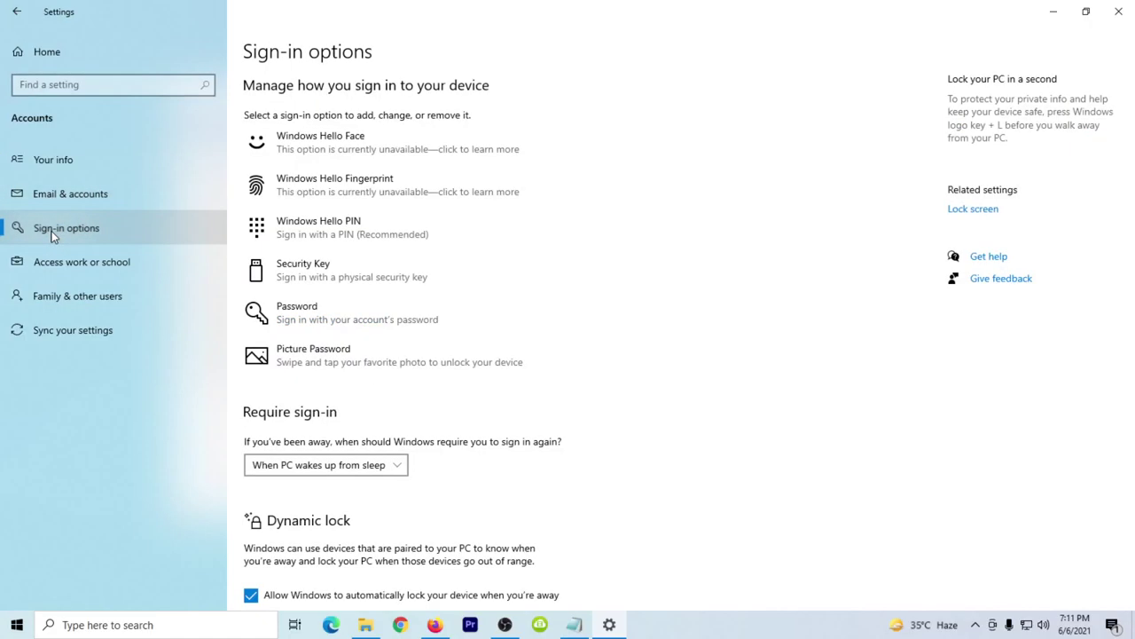
scroll(386, 330, "down", 5)
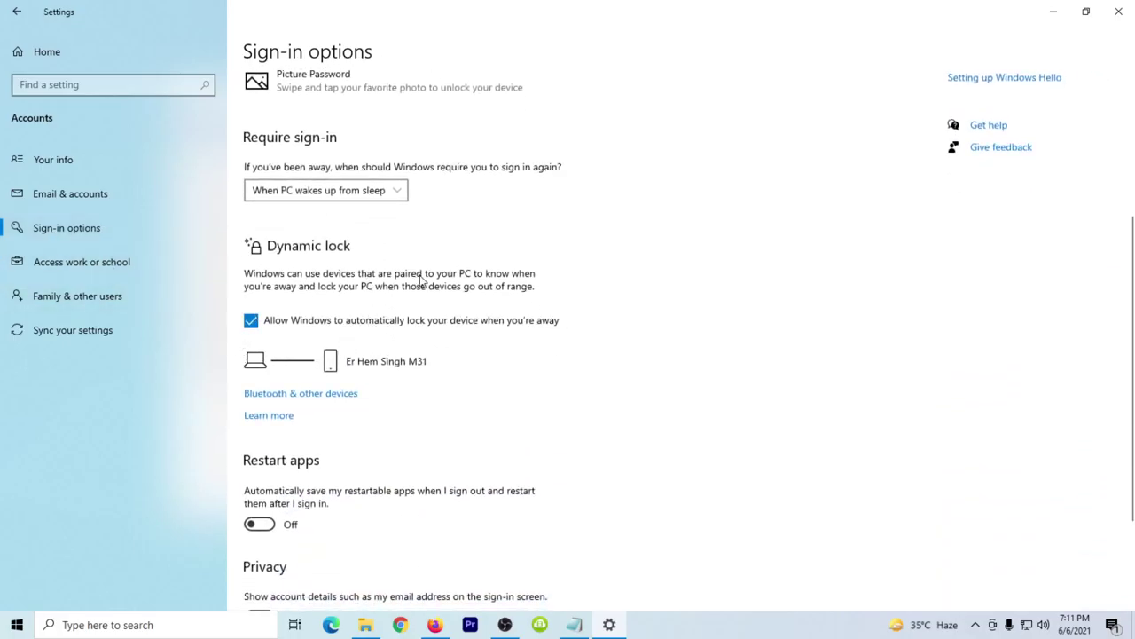
Step: Turn automatic locking when away off and back on, and open the linked Bluetooth & other devices settings
left_click(252, 321)
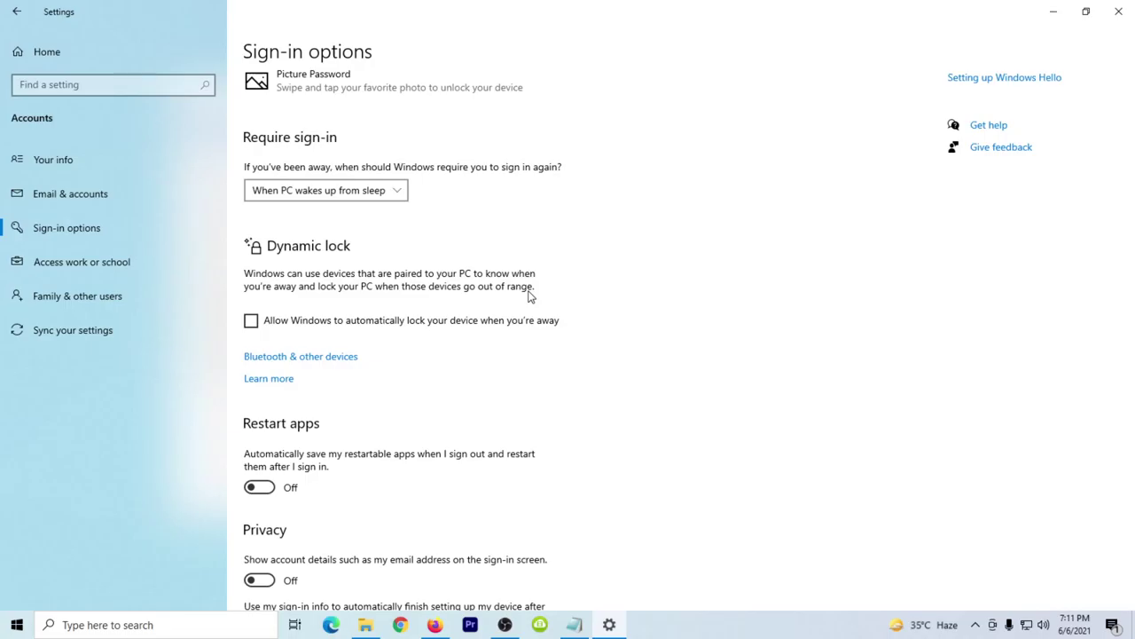
left_click(251, 322)
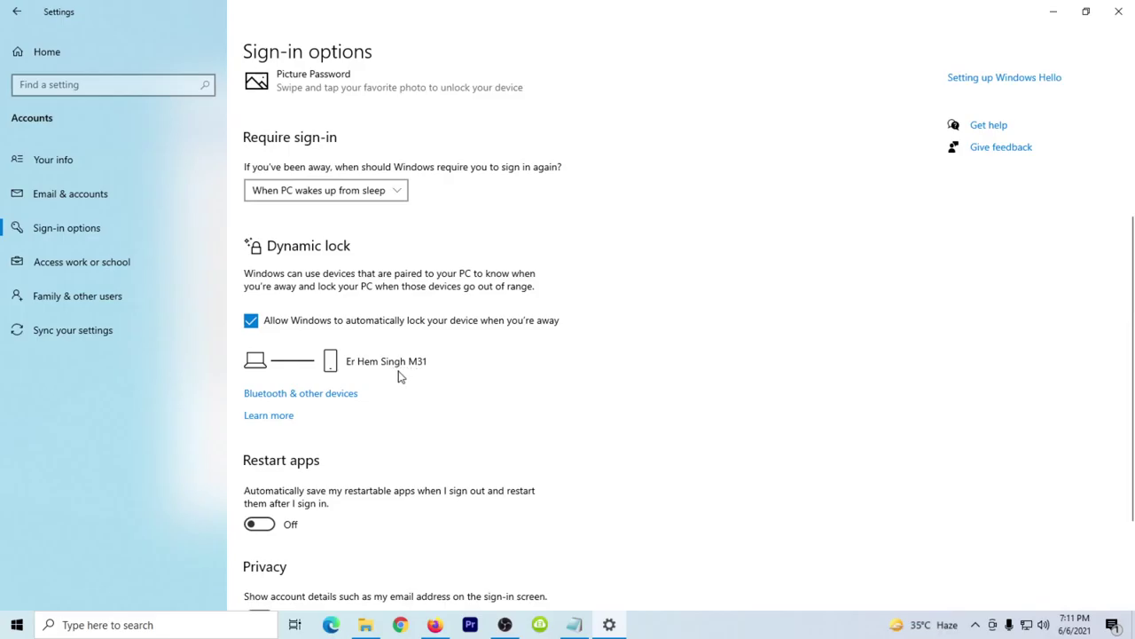
left_click(318, 395)
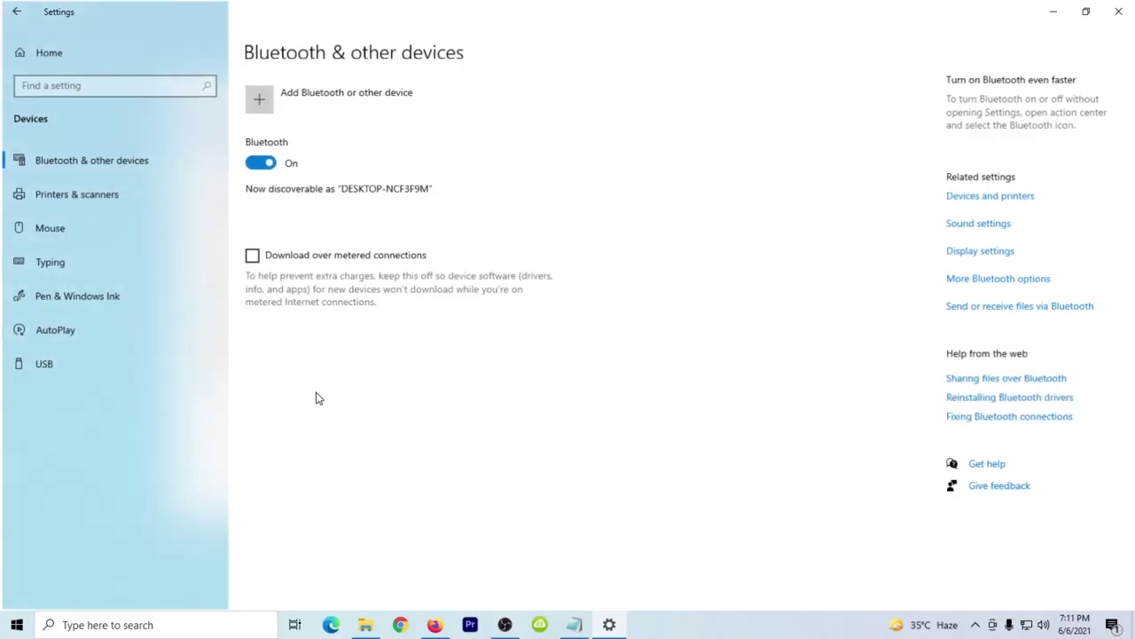
left_click(296, 106)
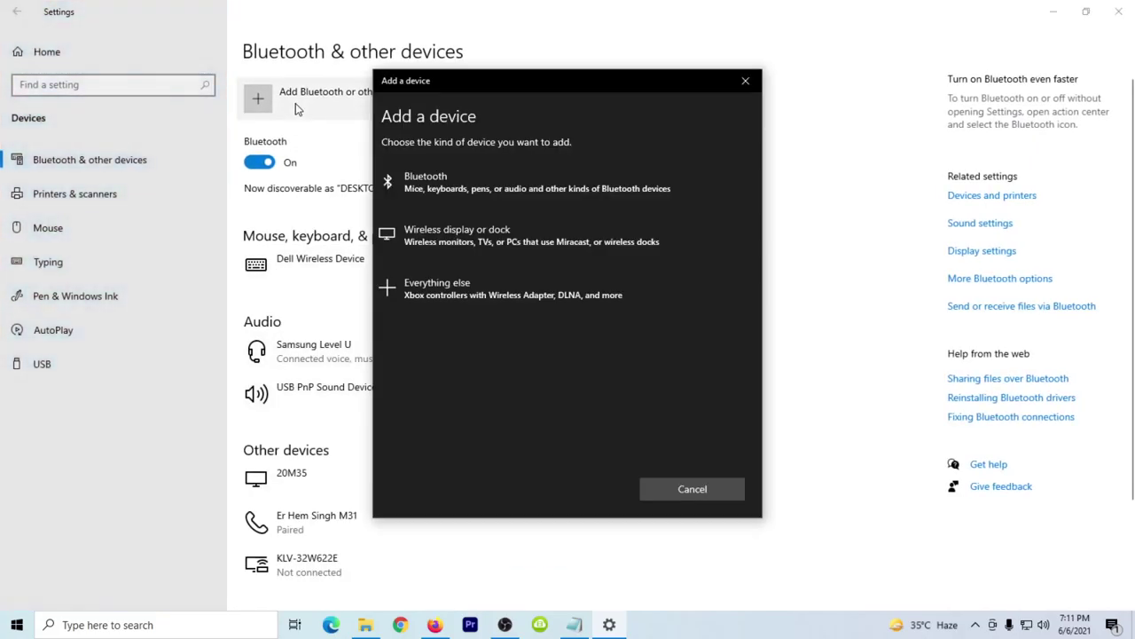
left_click(427, 190)
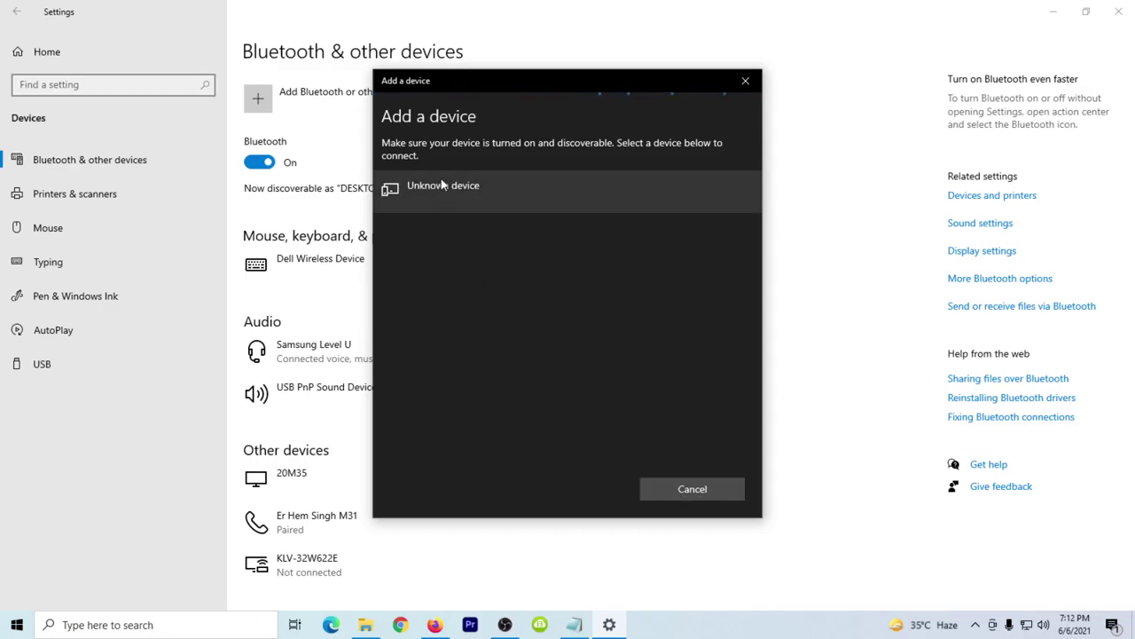
left_click(694, 487)
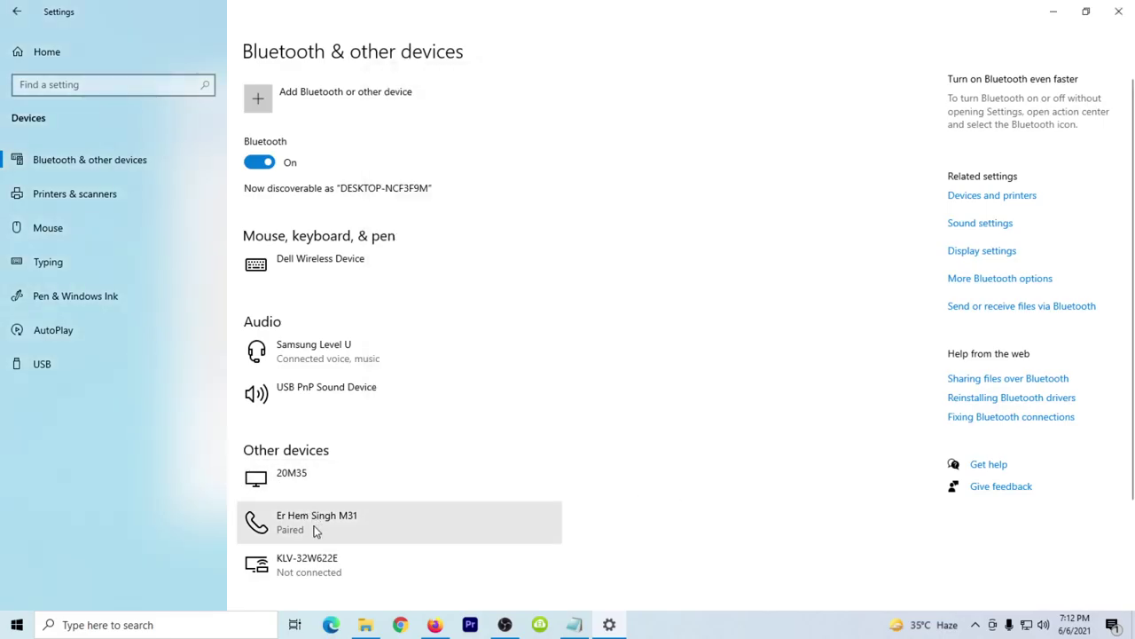
Step: Remove the paired M31 phone from the other devices and confirm its removal
left_click(315, 530)
left_click(514, 564)
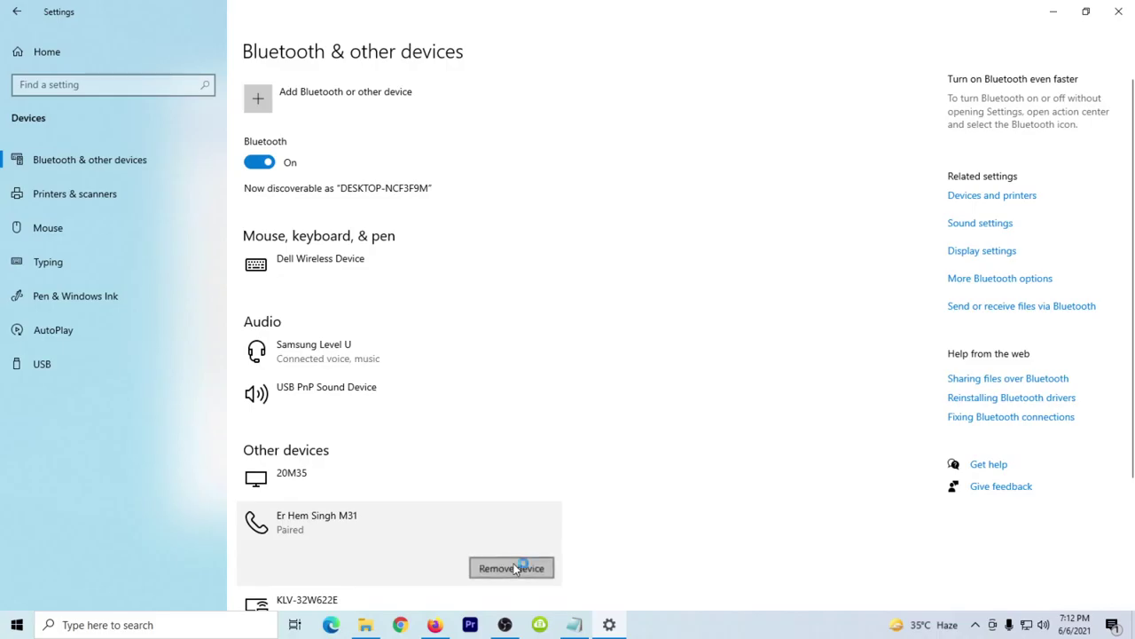
left_click(552, 526)
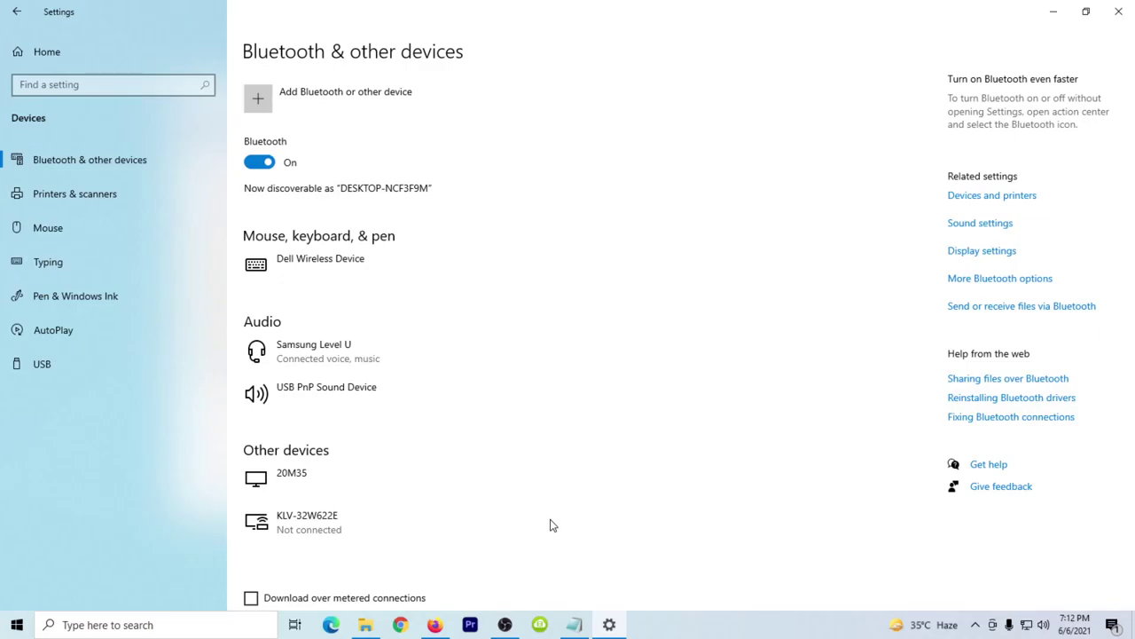
Step: Pair the M31 phone again as a Bluetooth device, accepting the PIN match, and close Settings
left_click(319, 100)
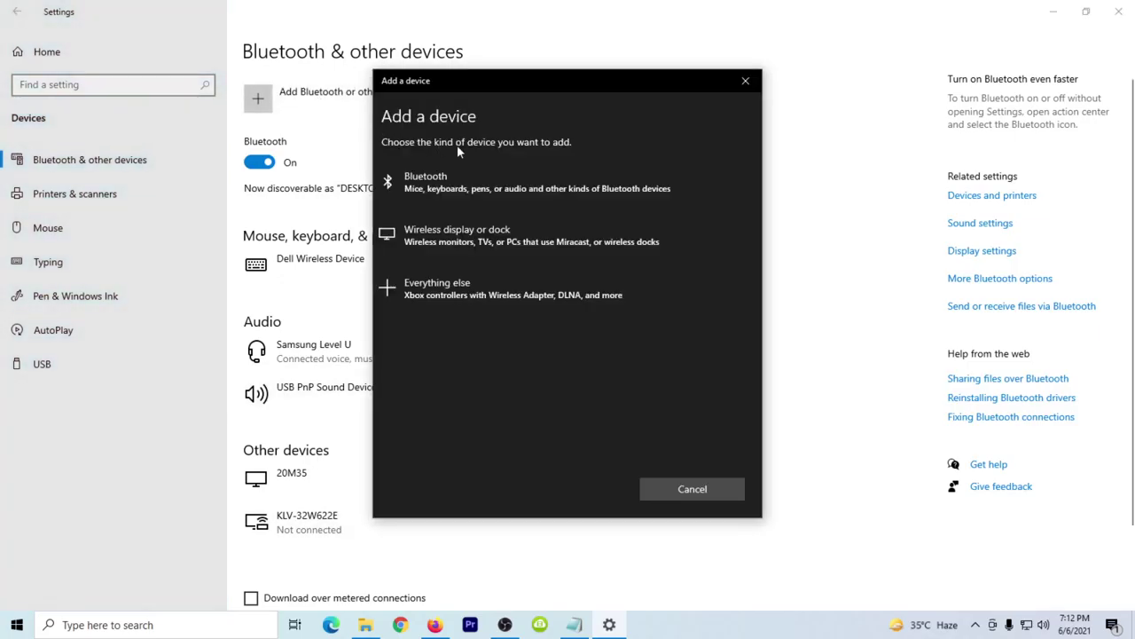
left_click(448, 181)
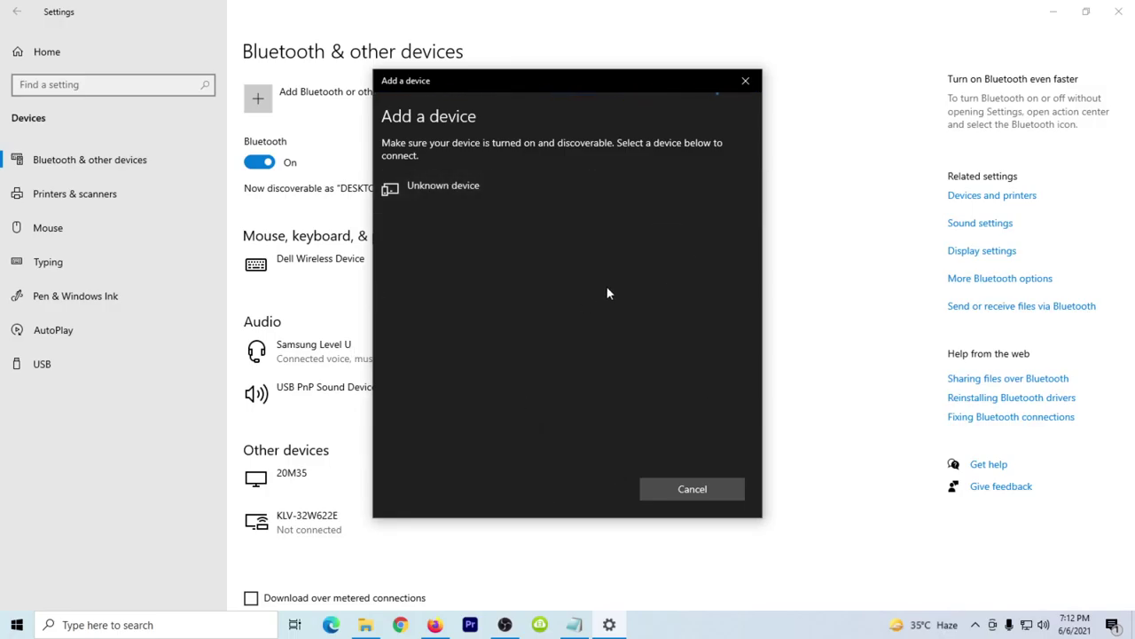
left_click(432, 236)
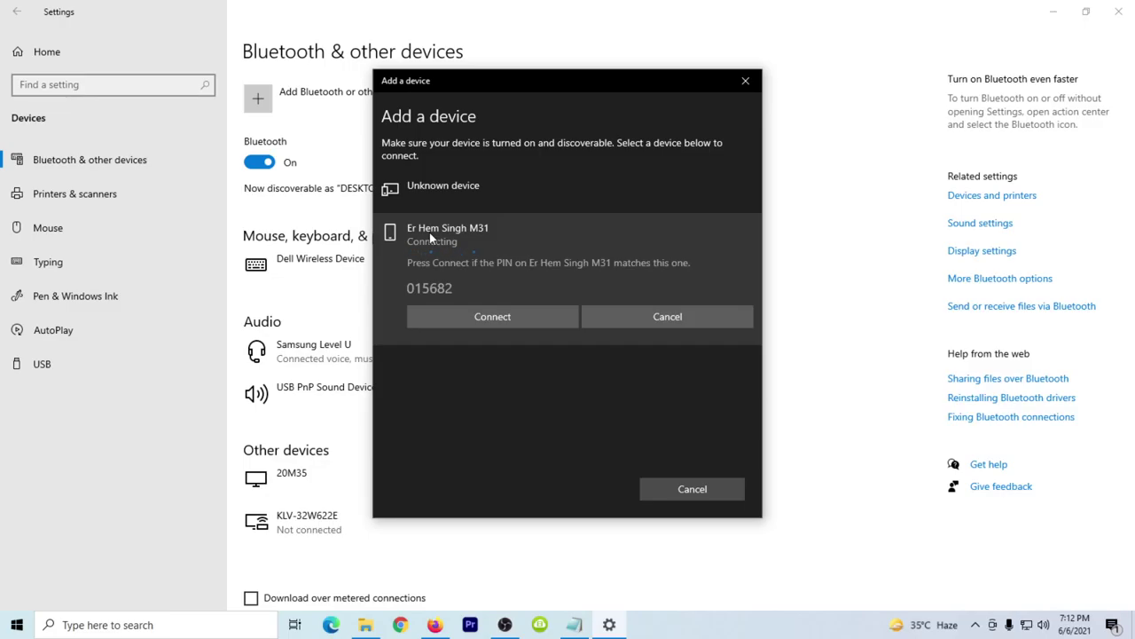
left_click(467, 321)
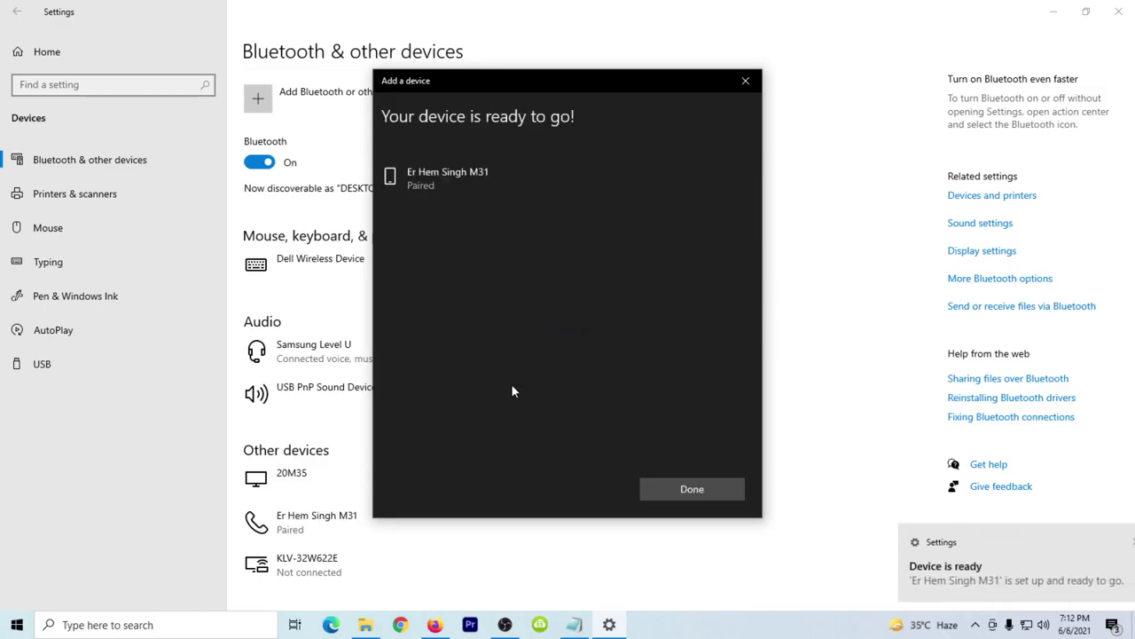
left_click(681, 493)
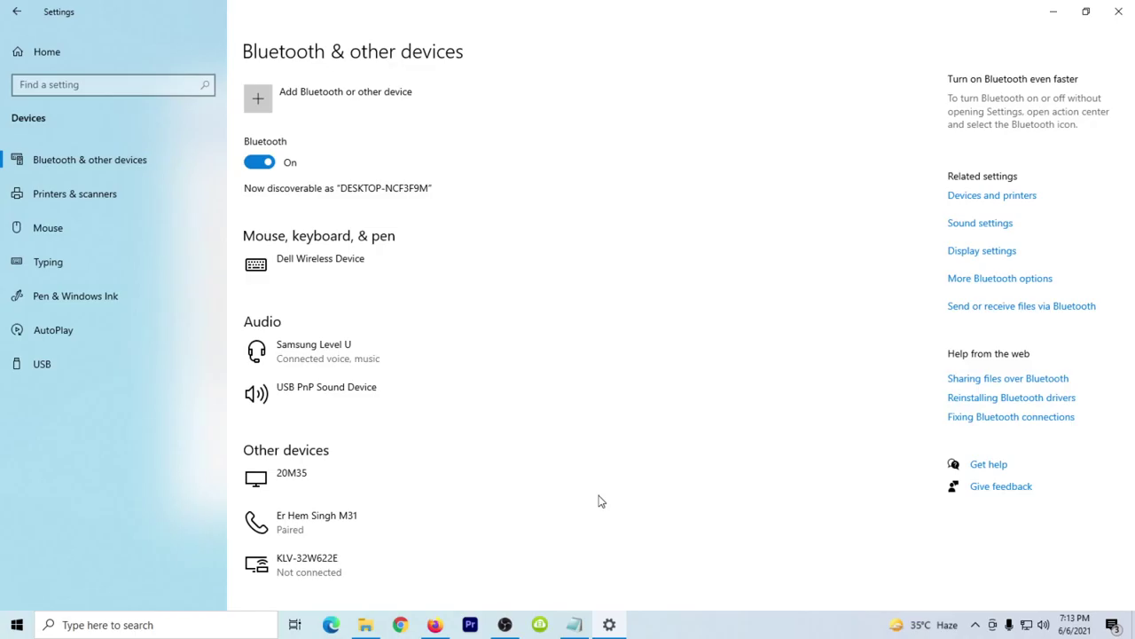
left_click(1119, 12)
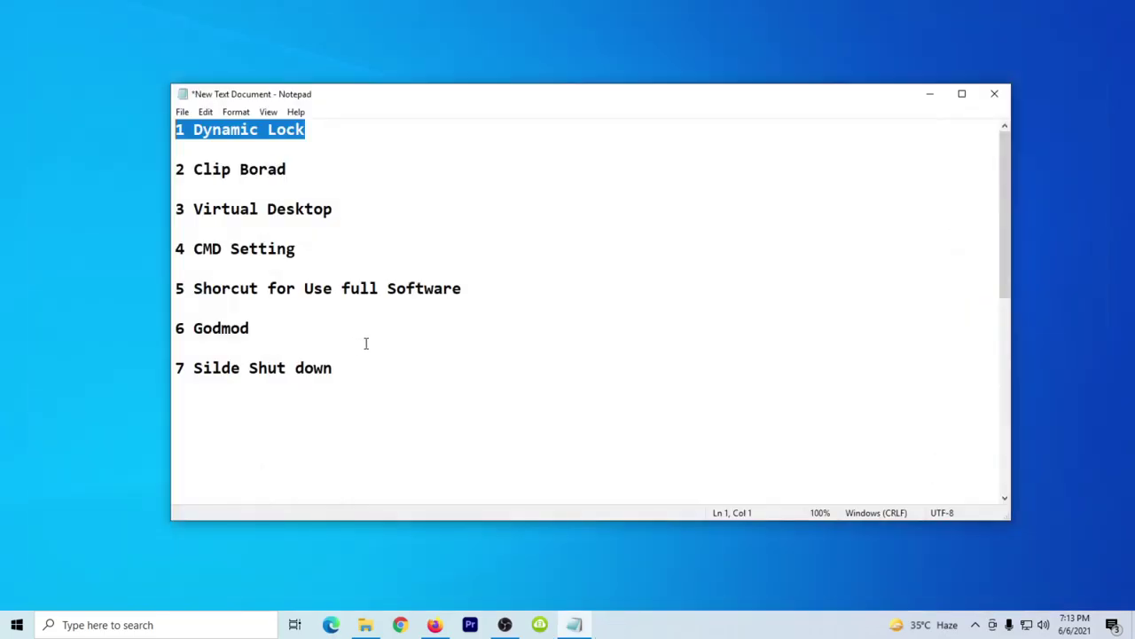
Step: Copy "Virtual Desktop" from item 3 of the Notepad list and paste it on a new line below item 7
left_click_drag(289, 168, 181, 170)
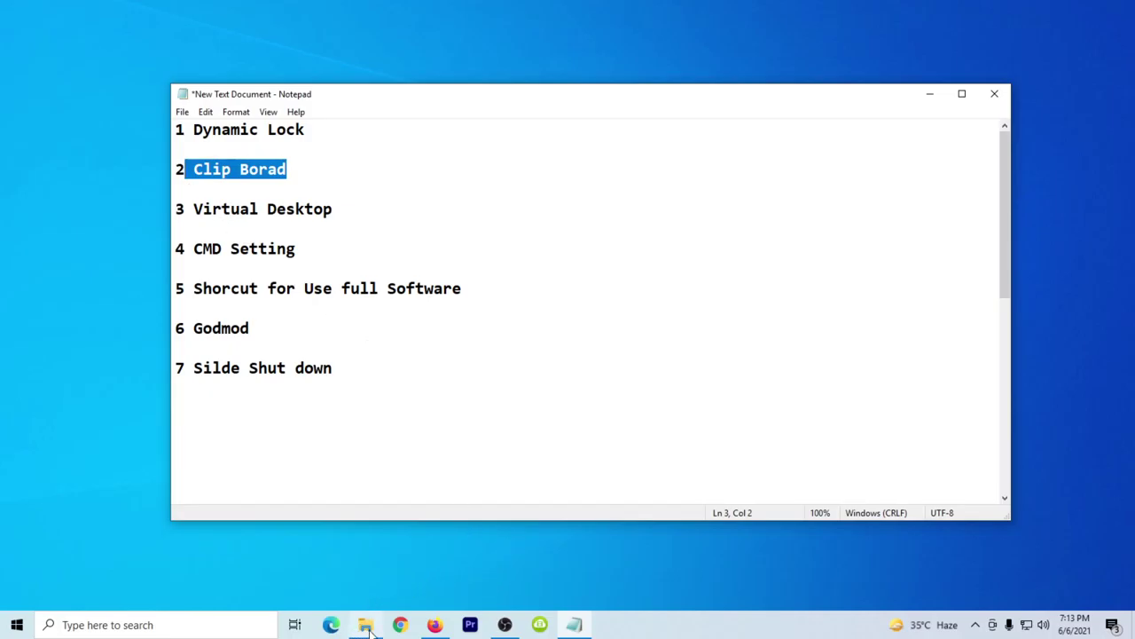
mouse_move(369, 628)
left_click_drag(333, 209, 194, 208)
key("ctrl+c")
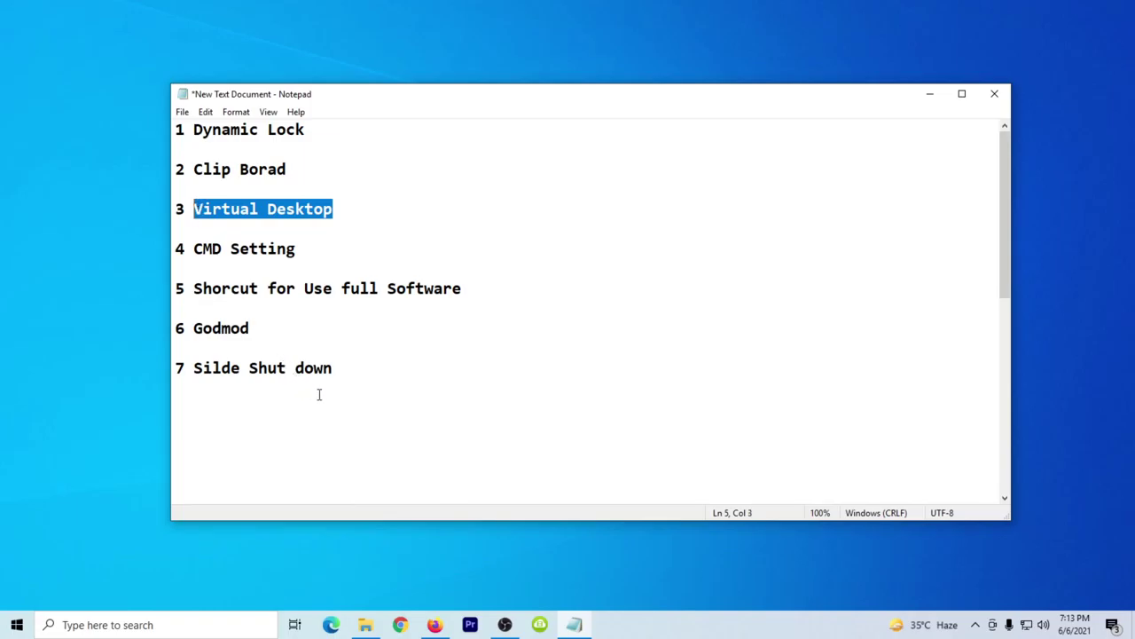
left_click(352, 381)
key("Return")
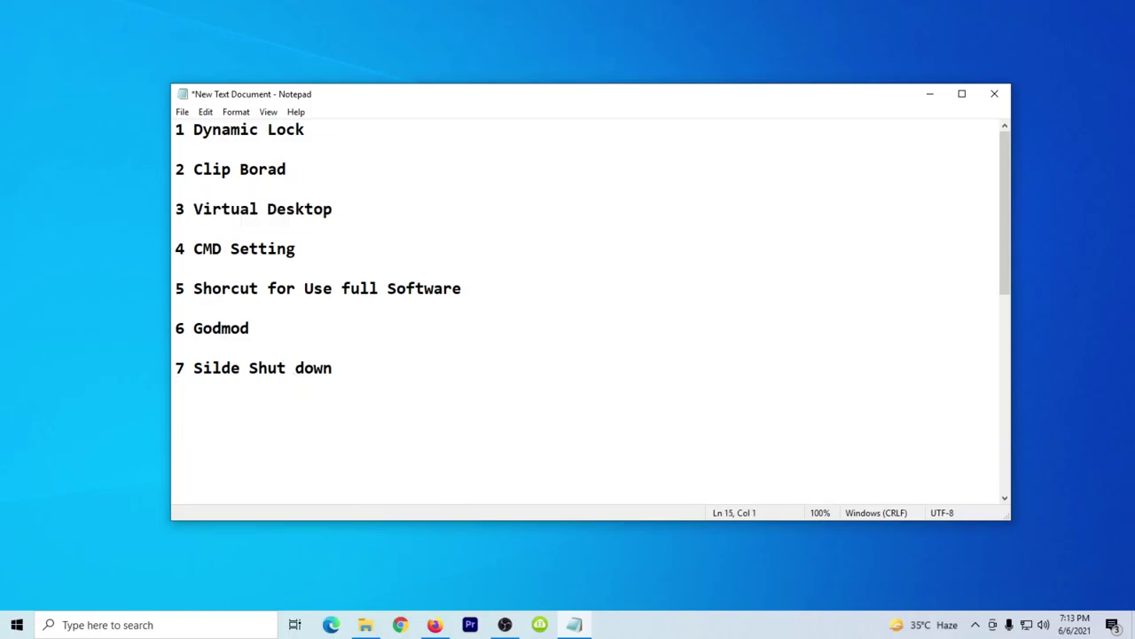
key("ctrl+v")
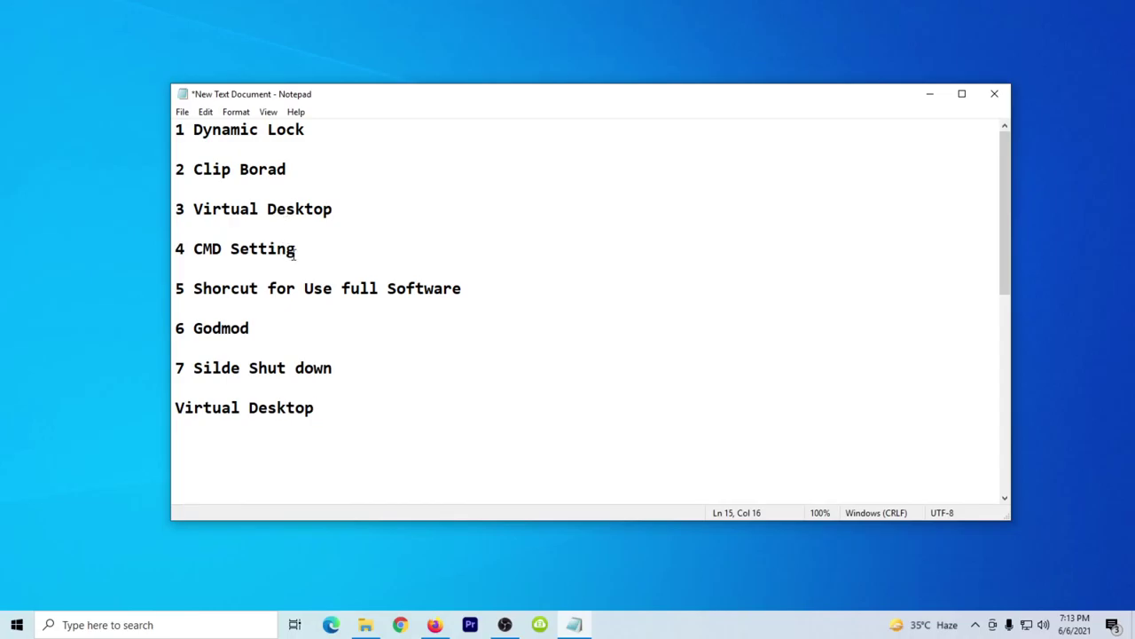
Step: Copy "CMD Setting" from item 4 onto a line under the pasted text, and remove both added lines
left_click_drag(297, 249, 203, 241)
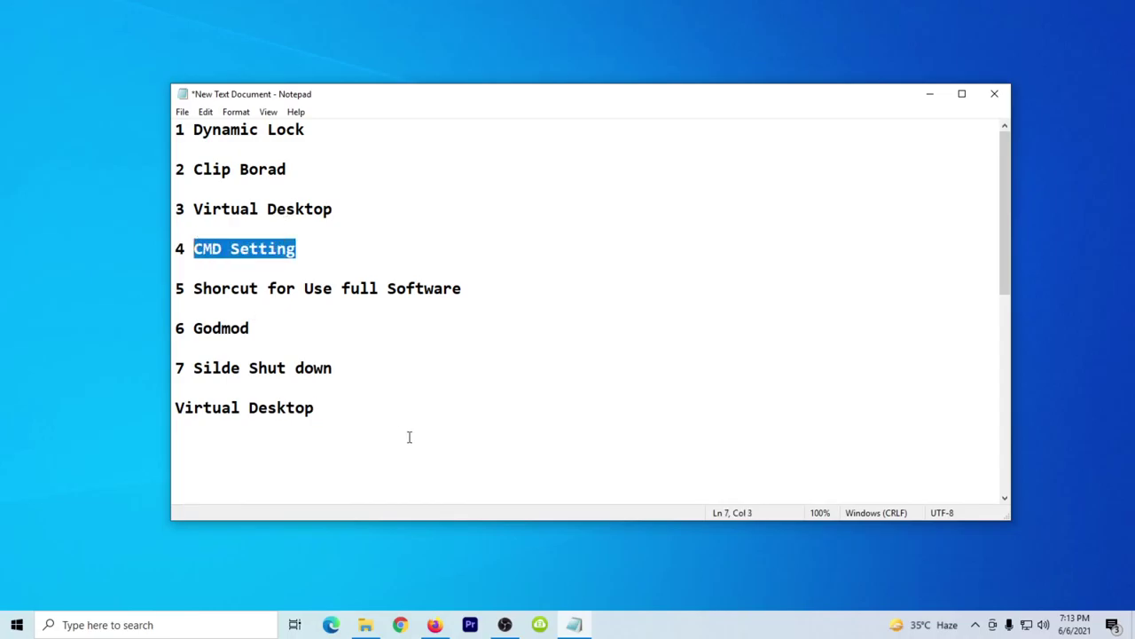
left_click(369, 410)
key("Return")
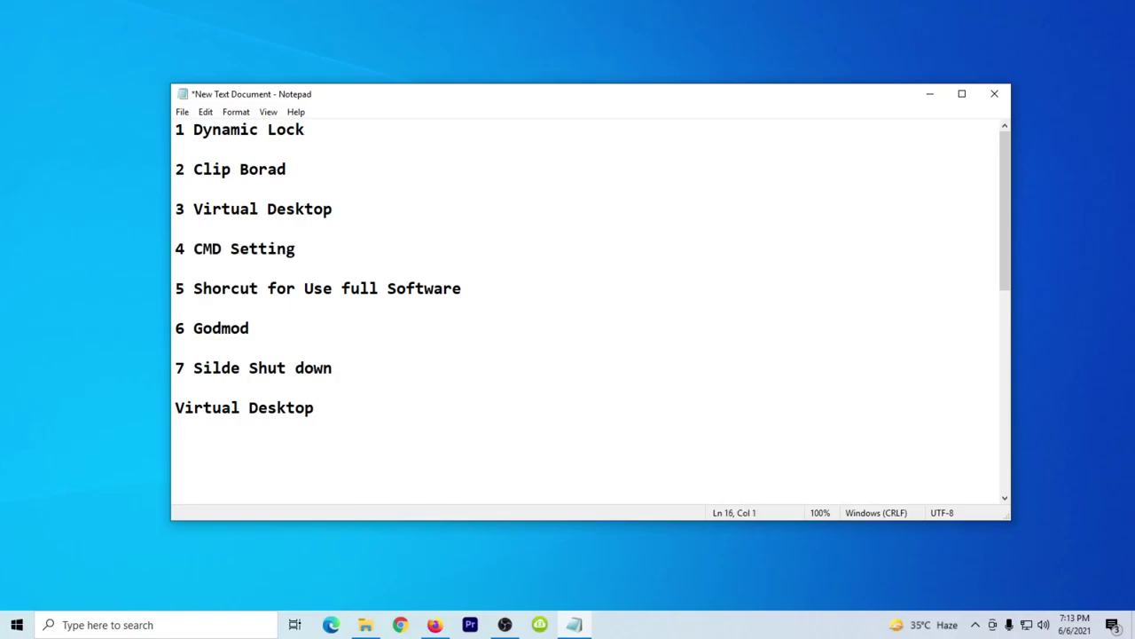
type("CMD Setting")
left_click_drag(210, 446, 164, 415)
key("ctrl+x")
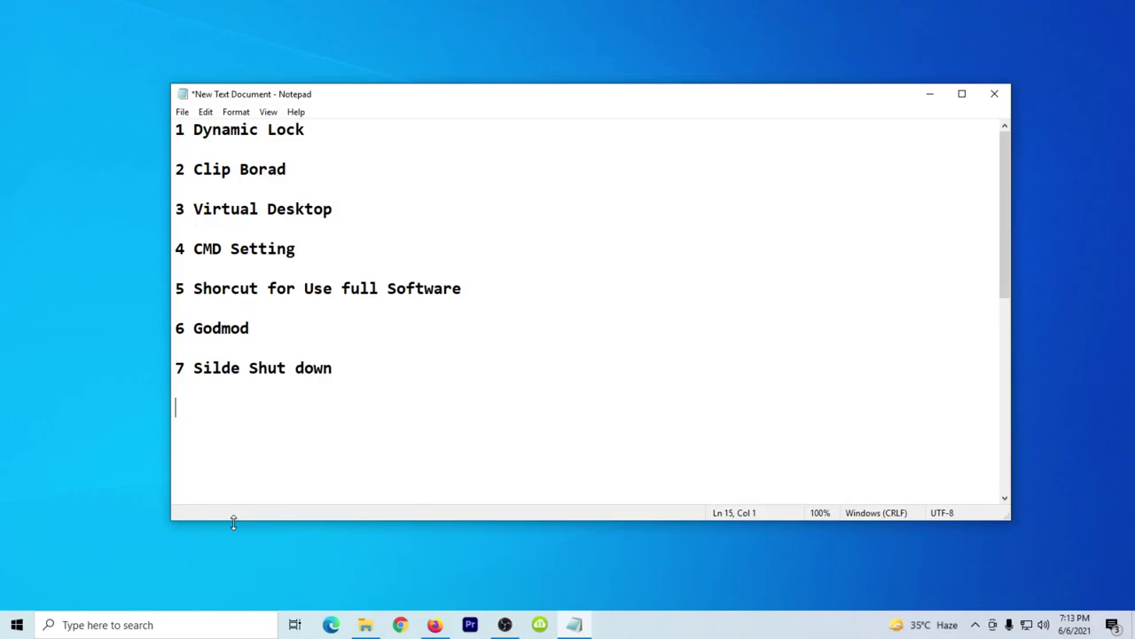
Step: Move the Notepad window aside and paste "Virtual Desktop" below the list from the clipboard history
key("super+v")
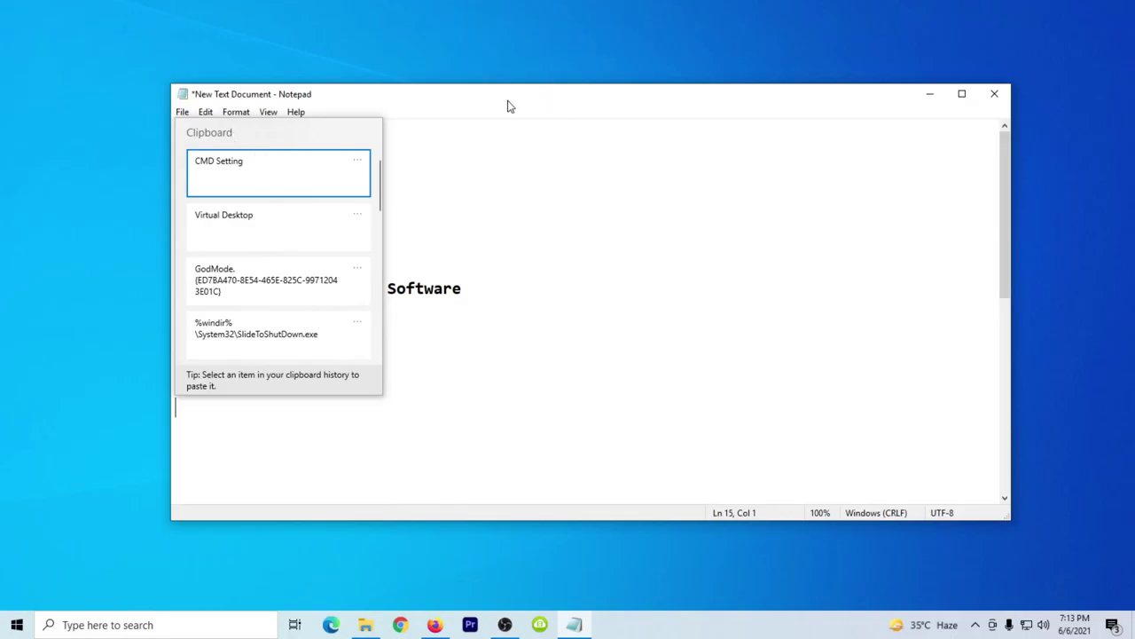
left_click(588, 101)
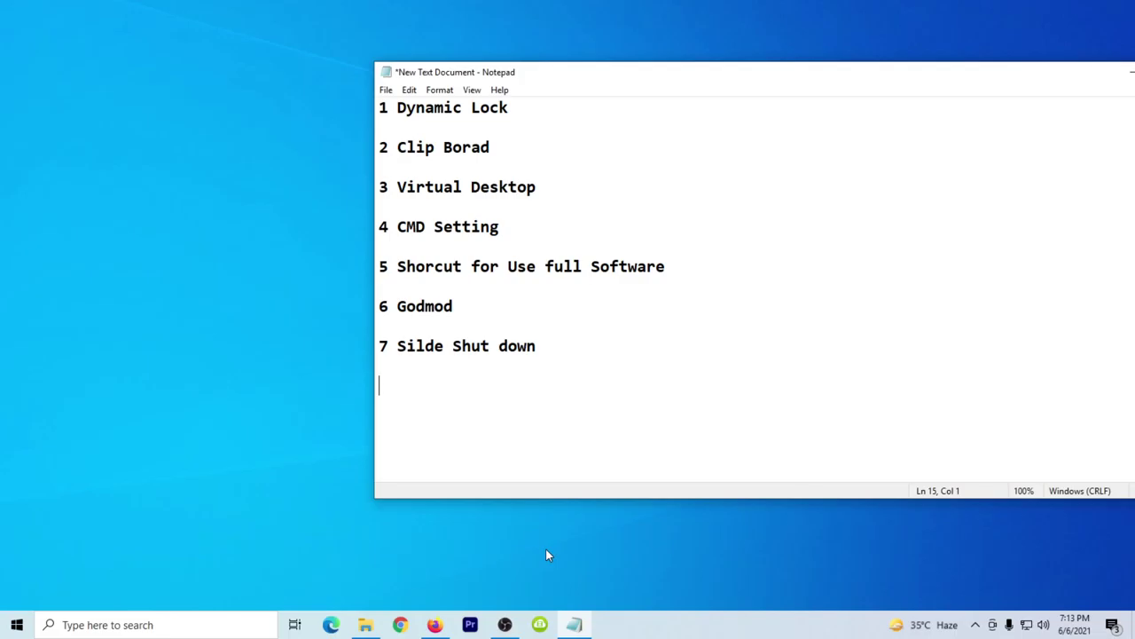
key("super+v")
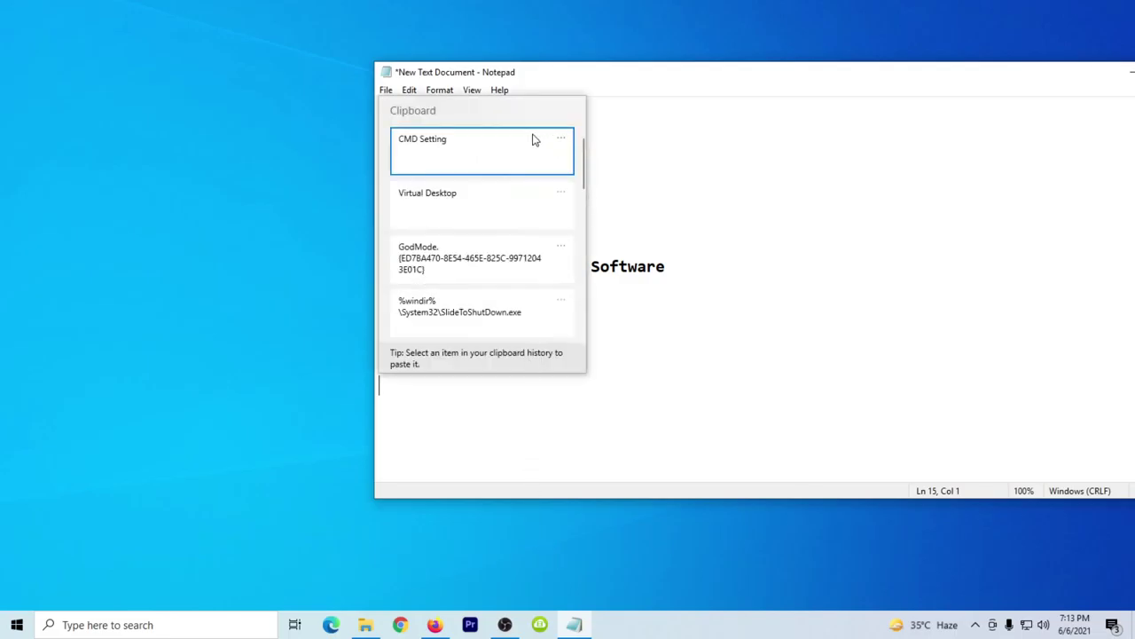
left_click_drag(583, 181, 582, 144)
left_click(441, 200)
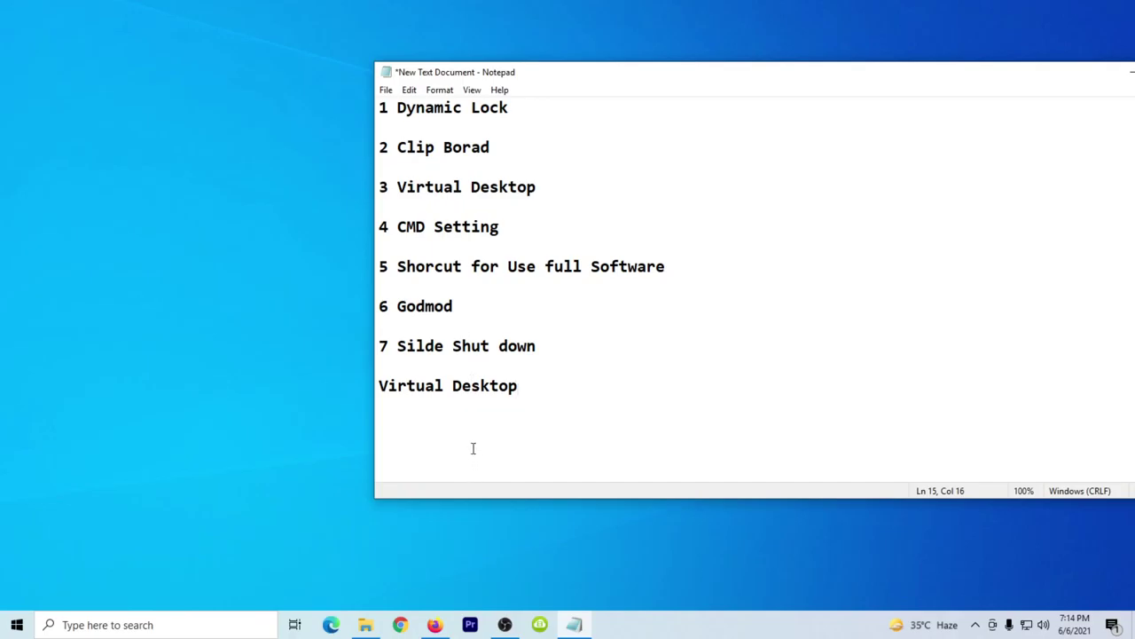
Step: Paste "CMD Setting" and "apt-get update" from the clipboard history after "Virtual Desktop" below the list, and delete the whole pasted line
key("super+v")
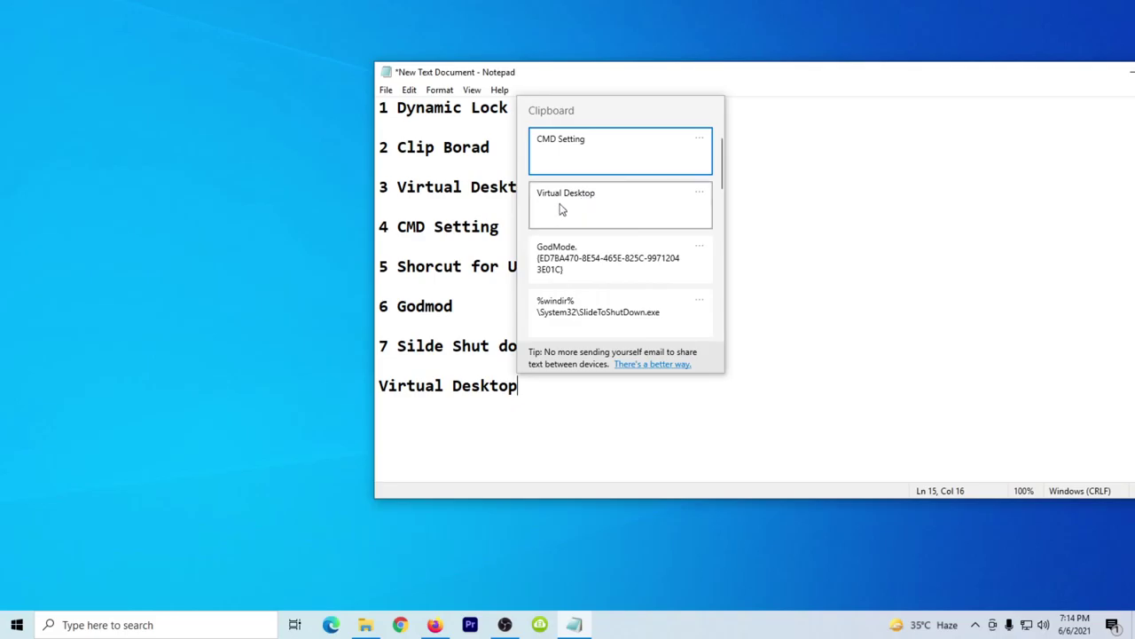
left_click(561, 158)
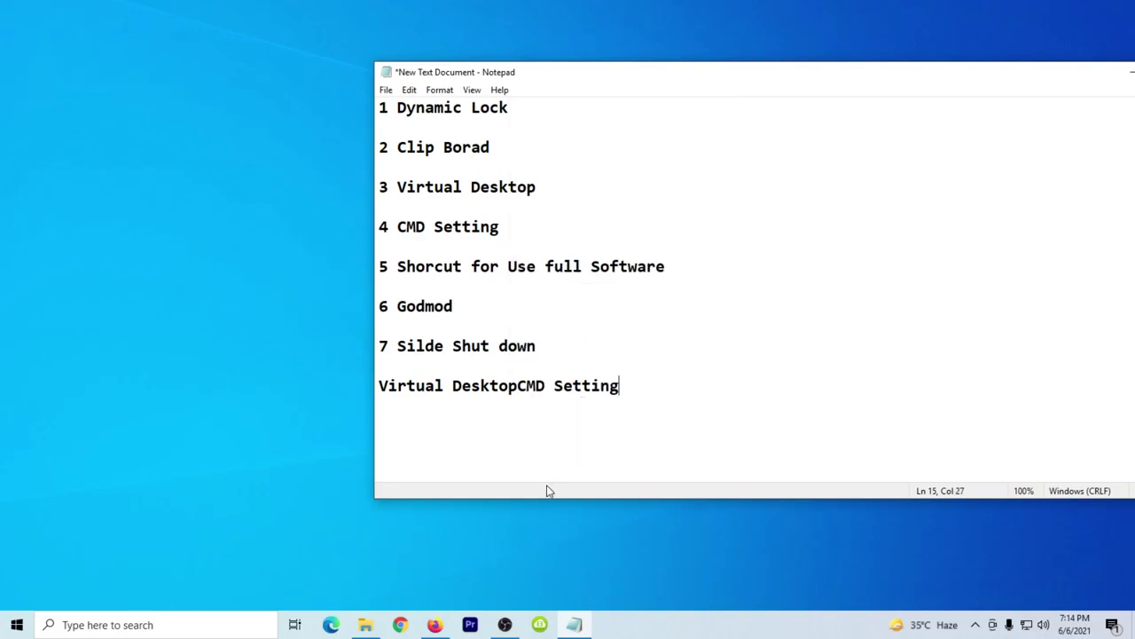
key("super+v")
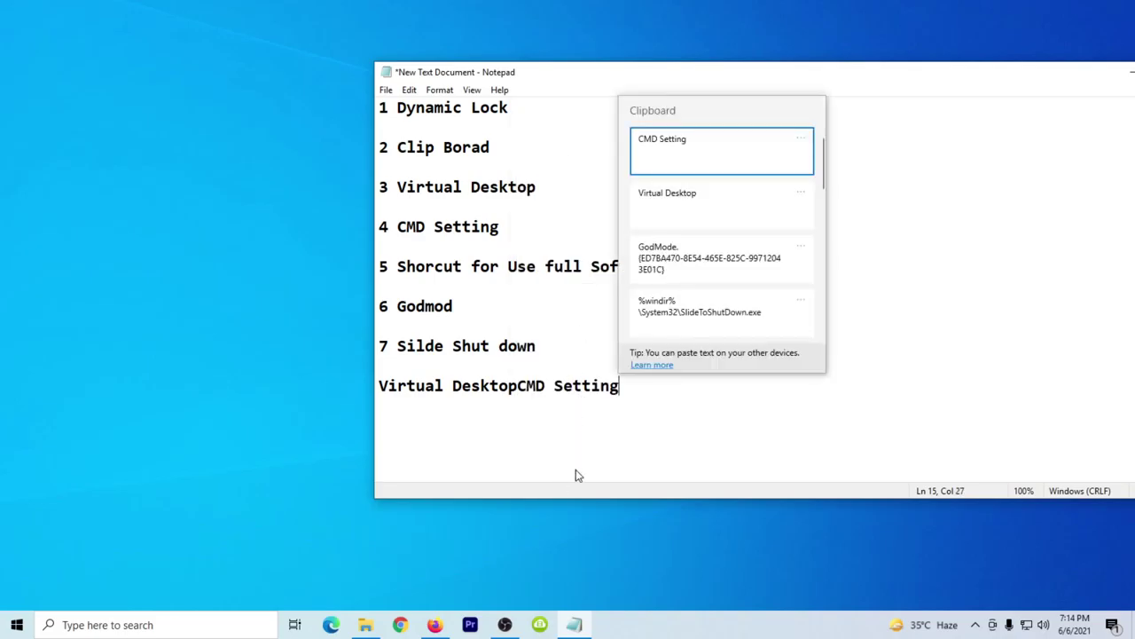
scroll(697, 286, "down", 4)
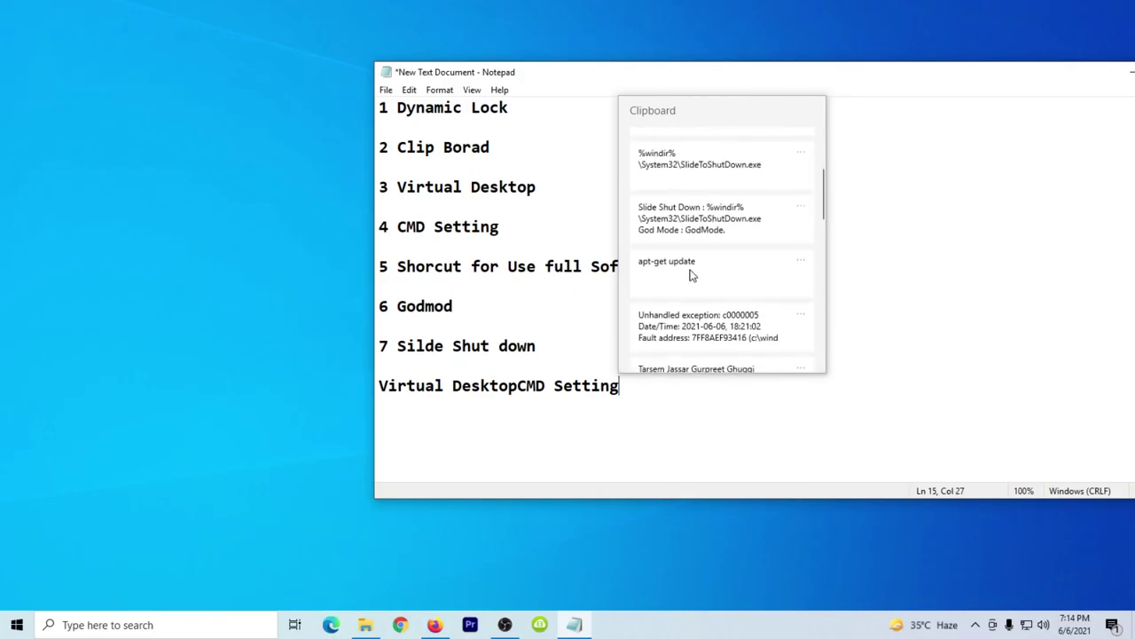
left_click(692, 275)
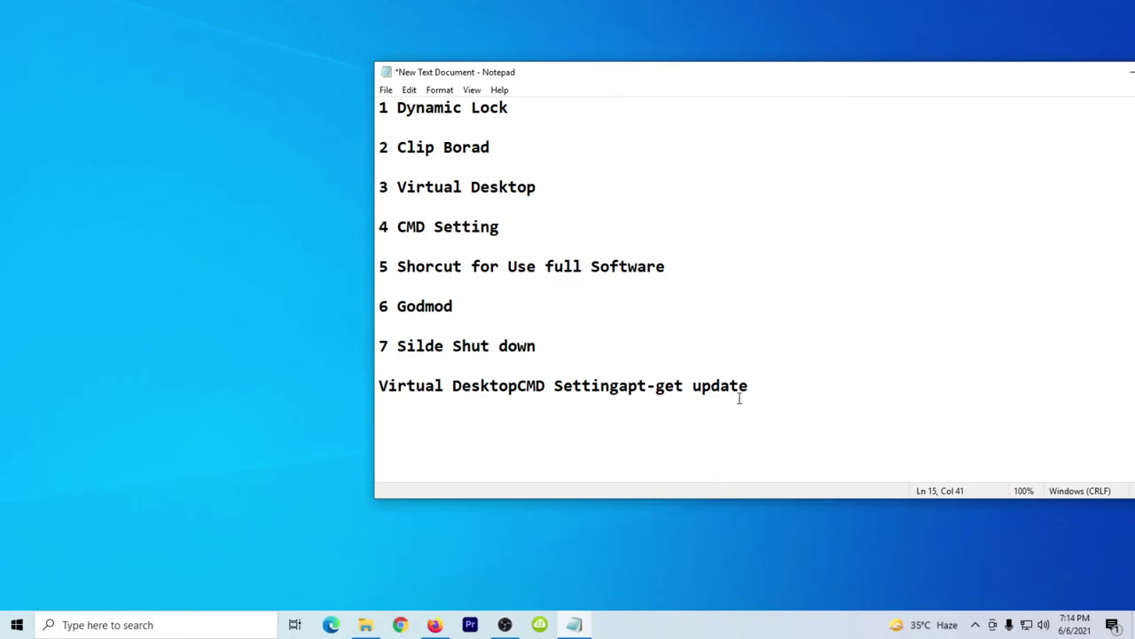
left_click_drag(740, 396, 367, 385)
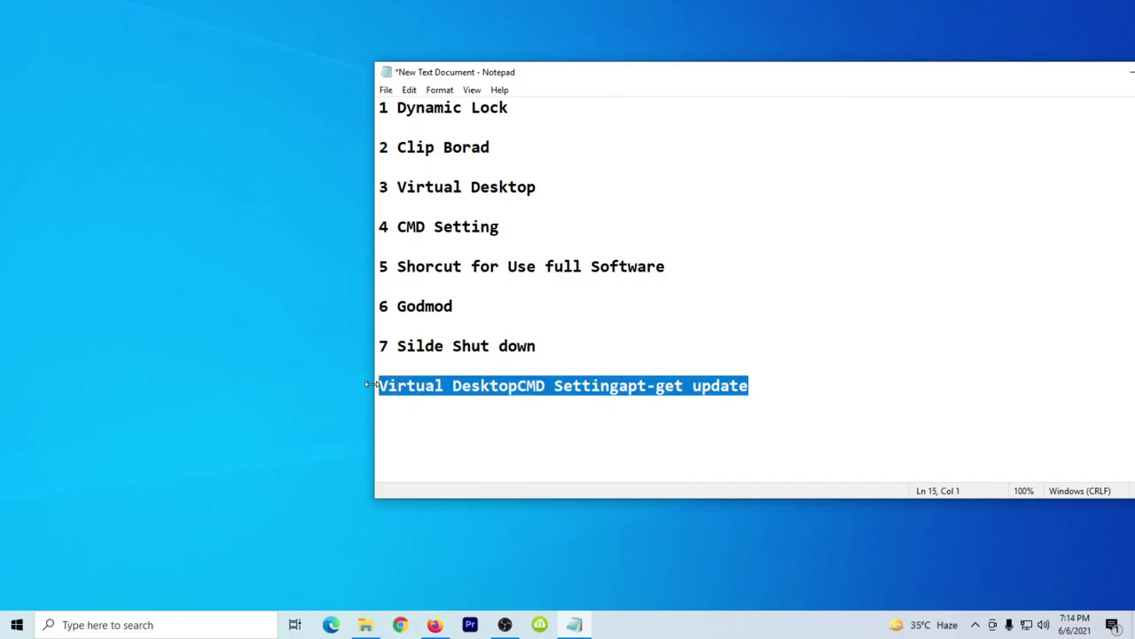
key("BackSpace")
Step: Search Windows for "clip", open the Clipboard settings to check the clipboard history option, and close Settings
left_click(71, 625)
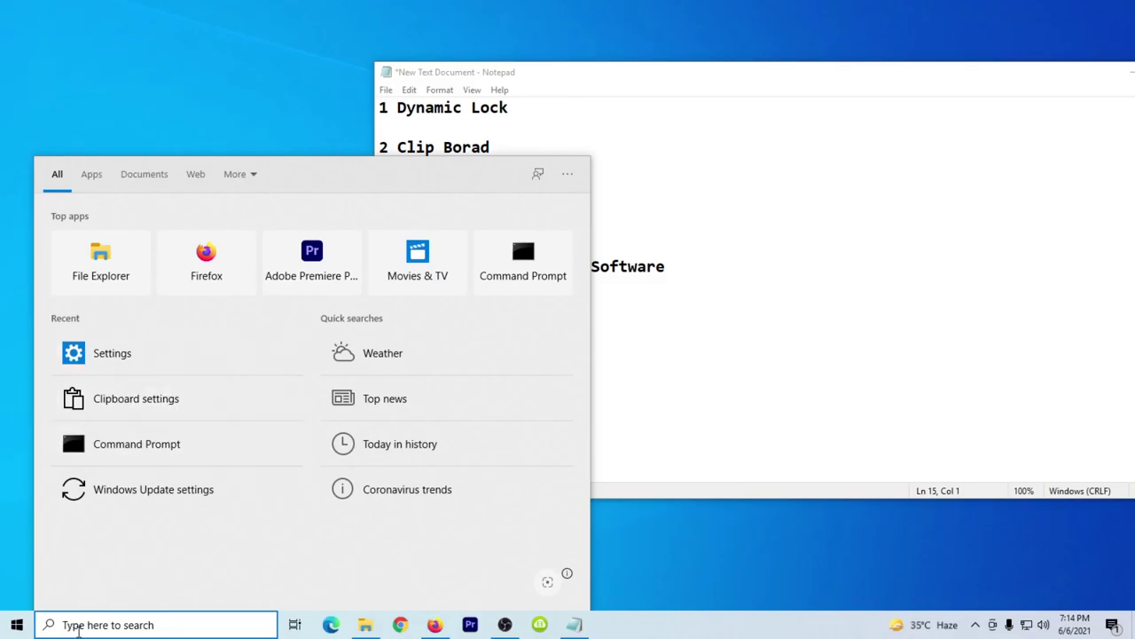
type("clip")
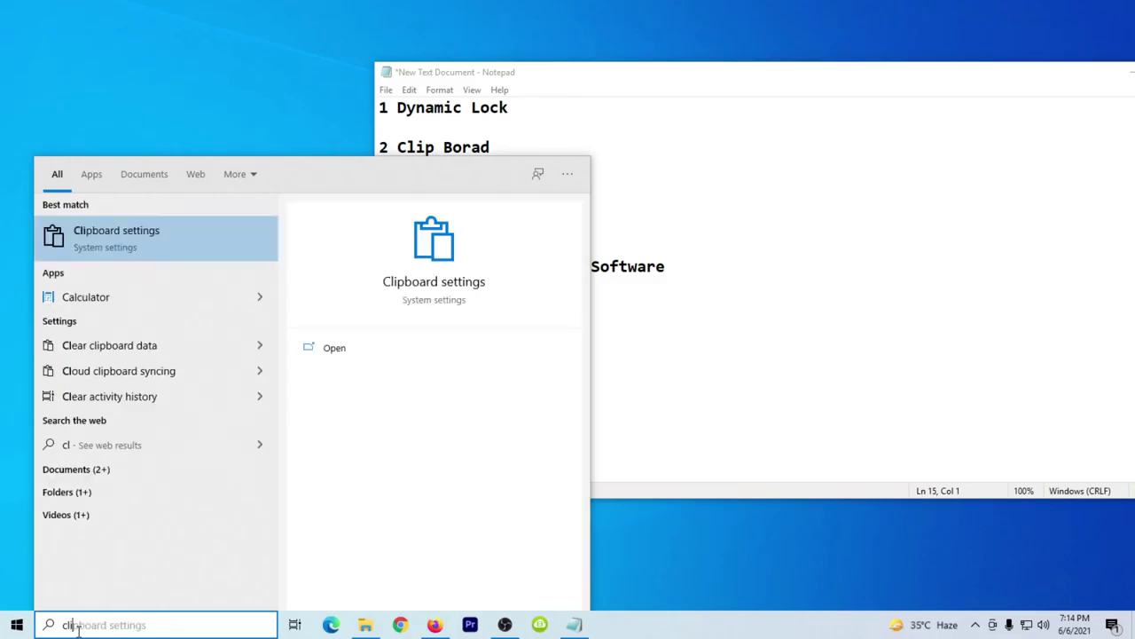
left_click(121, 238)
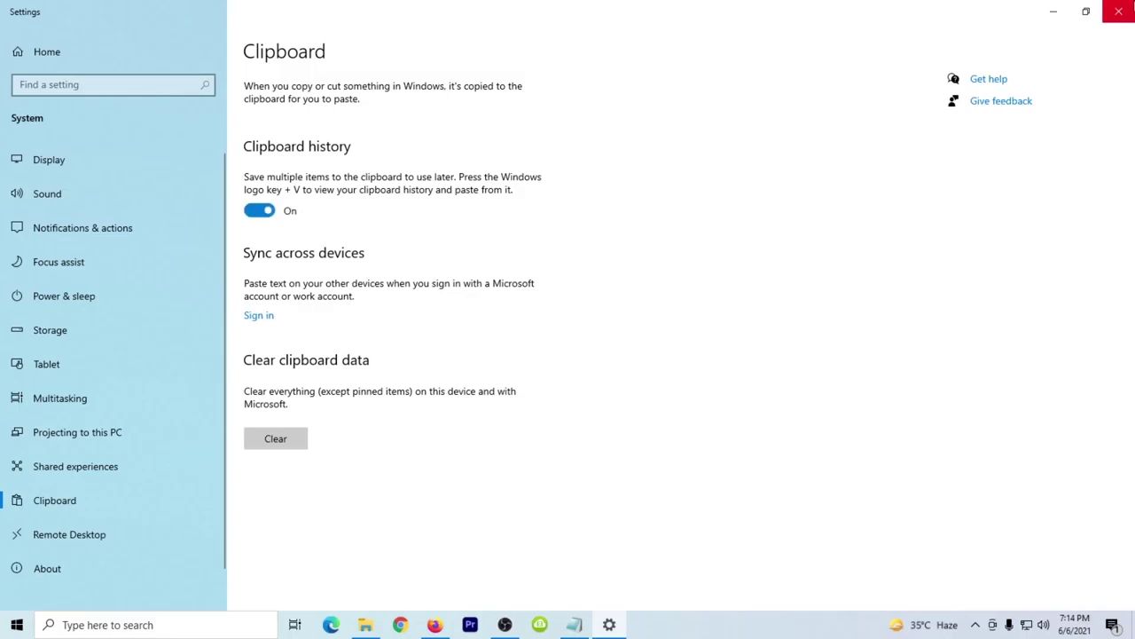
left_click(1118, 12)
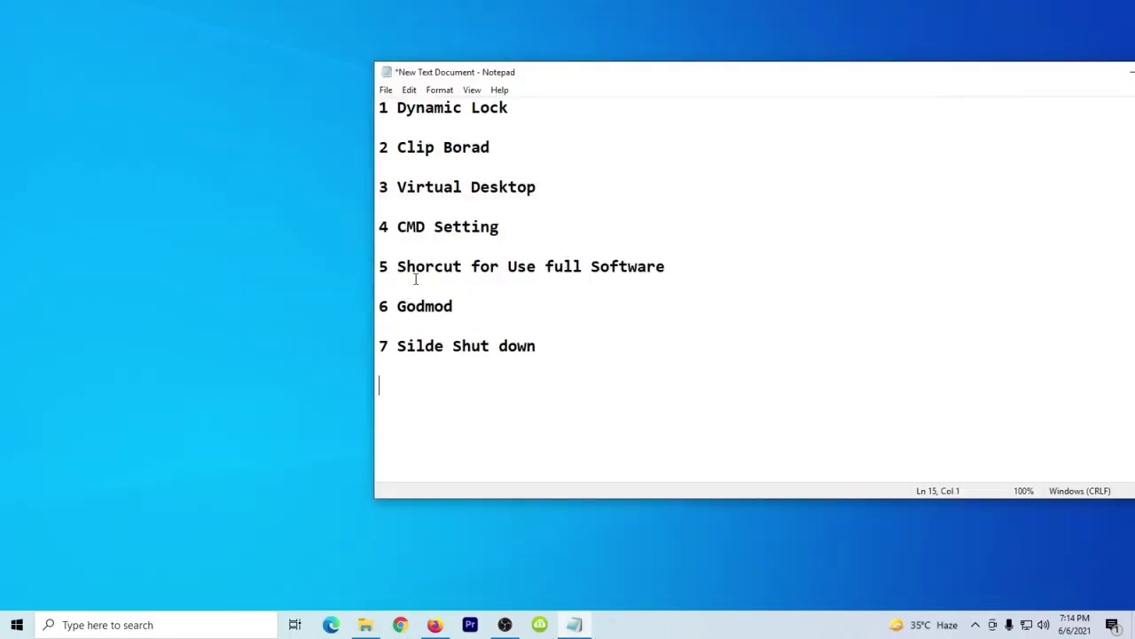
Step: Highlight "Virtual Desktop" in item 3 of the list and move the Notepad window fully into view
left_click_drag(397, 187, 536, 188)
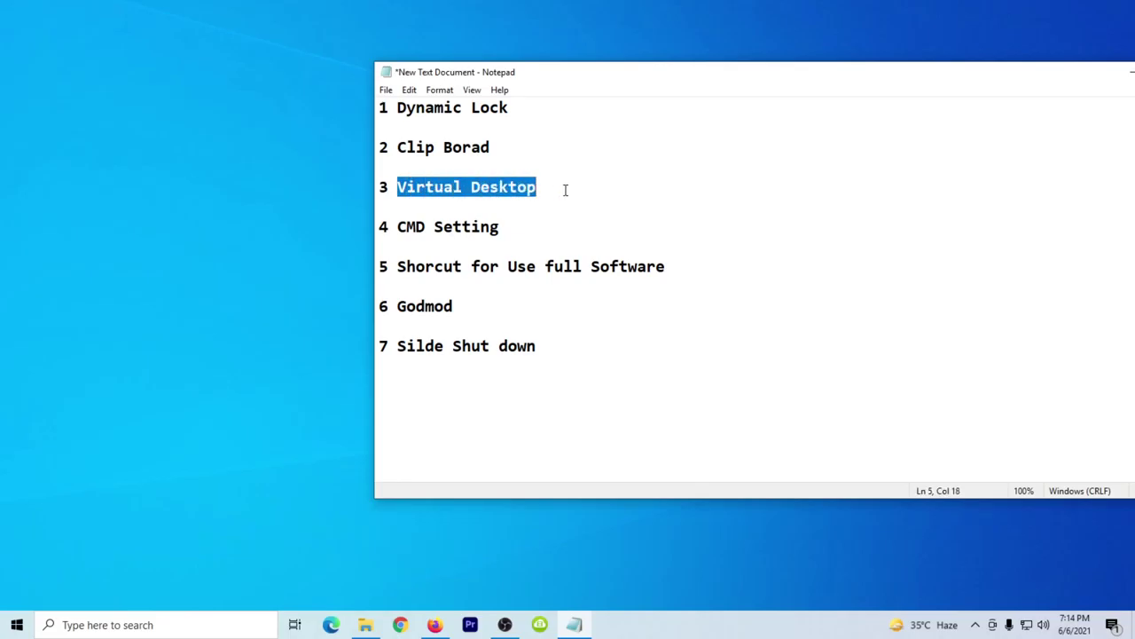
left_click_drag(621, 80, 431, 87)
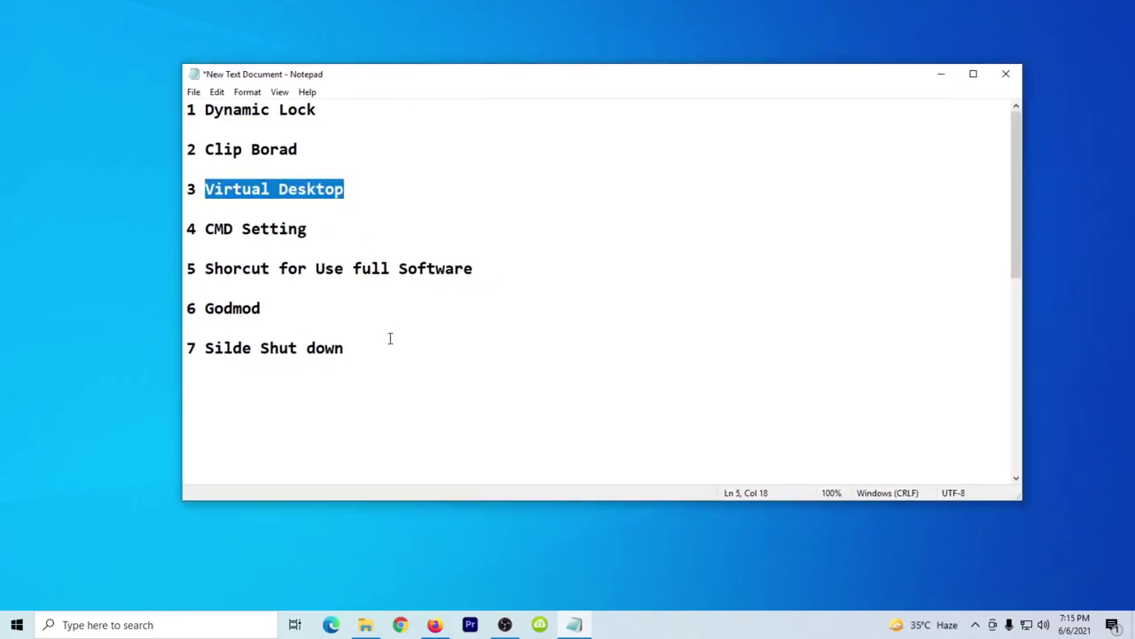
left_click(575, 625)
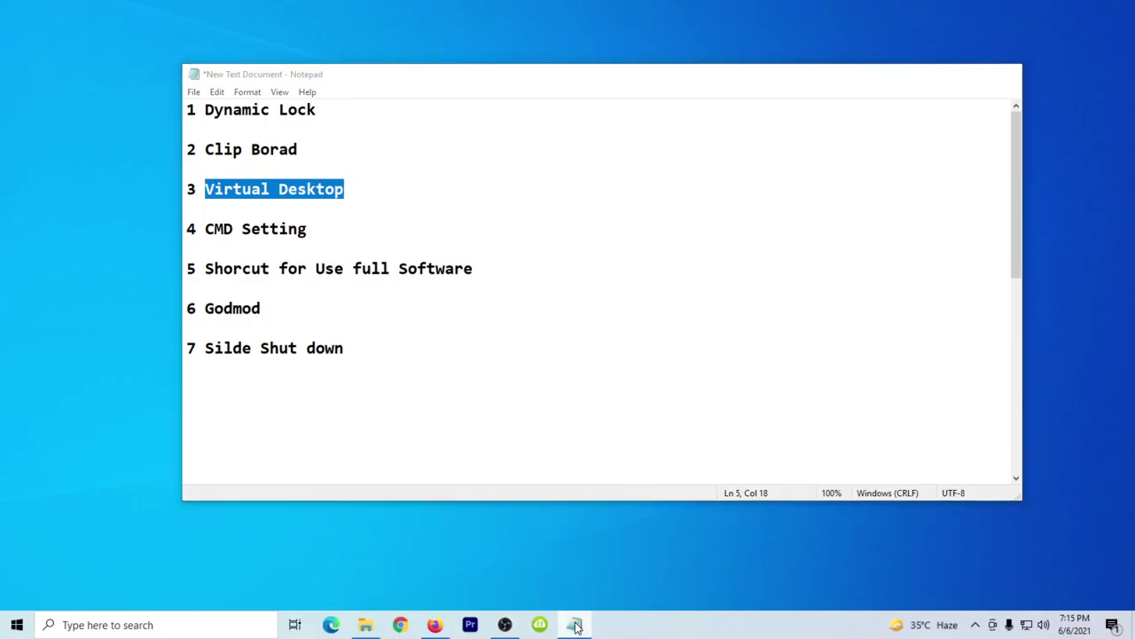
left_click(575, 624)
Step: Show the Desktop folder in File Explorer, and restore its window to a smaller size partly overlapping Notepad
left_click(365, 624)
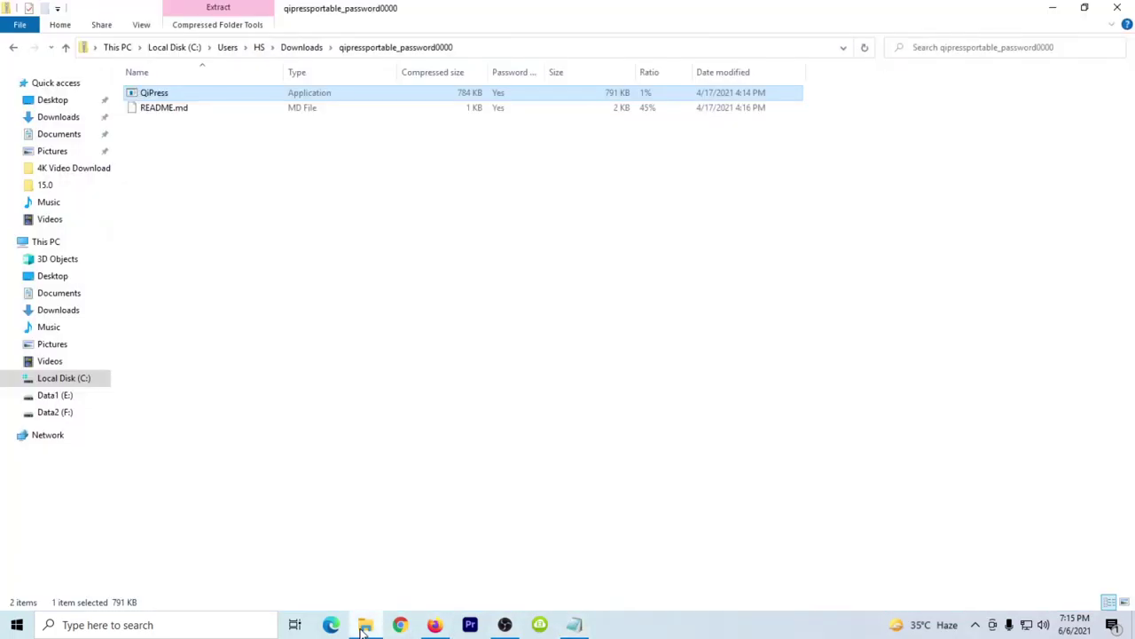
left_click(61, 102)
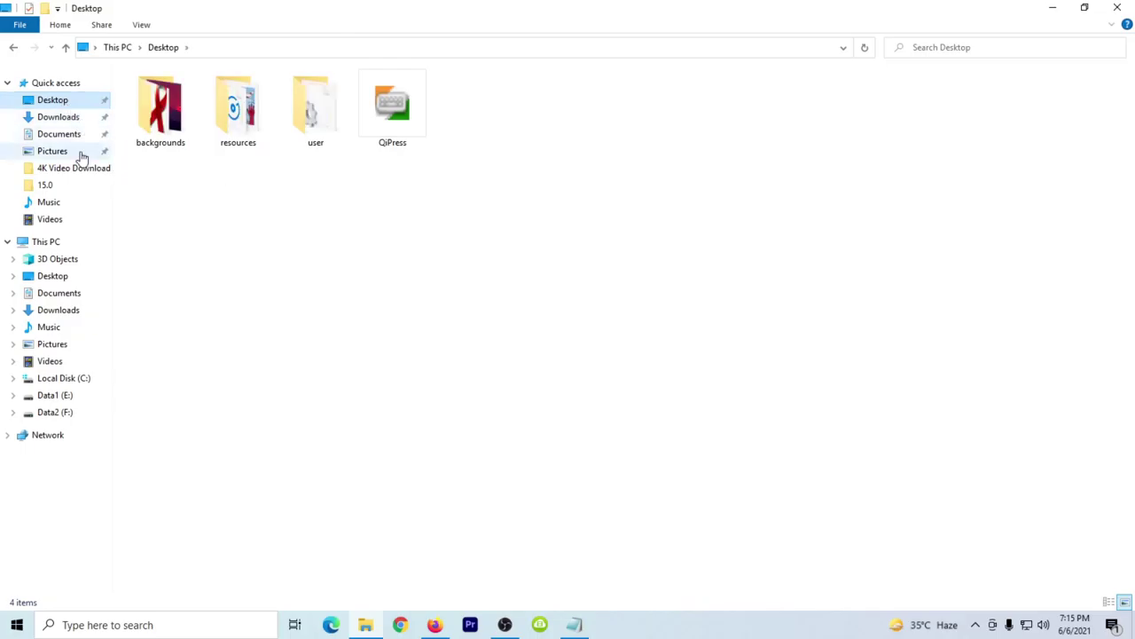
left_click(1057, 13)
left_click(366, 624)
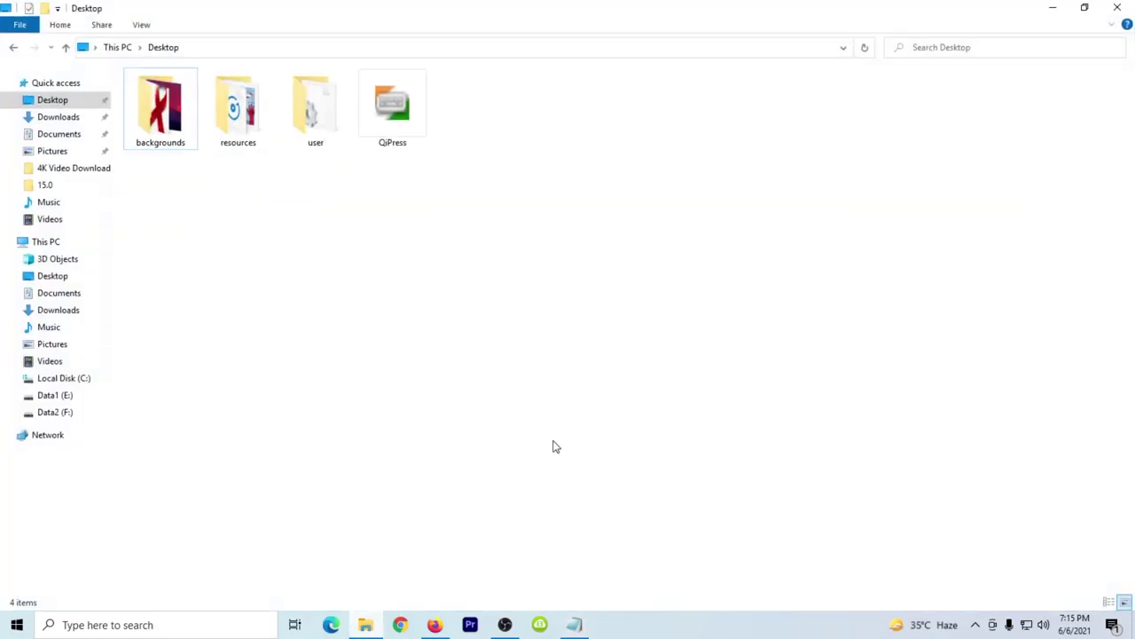
double_click(584, 29)
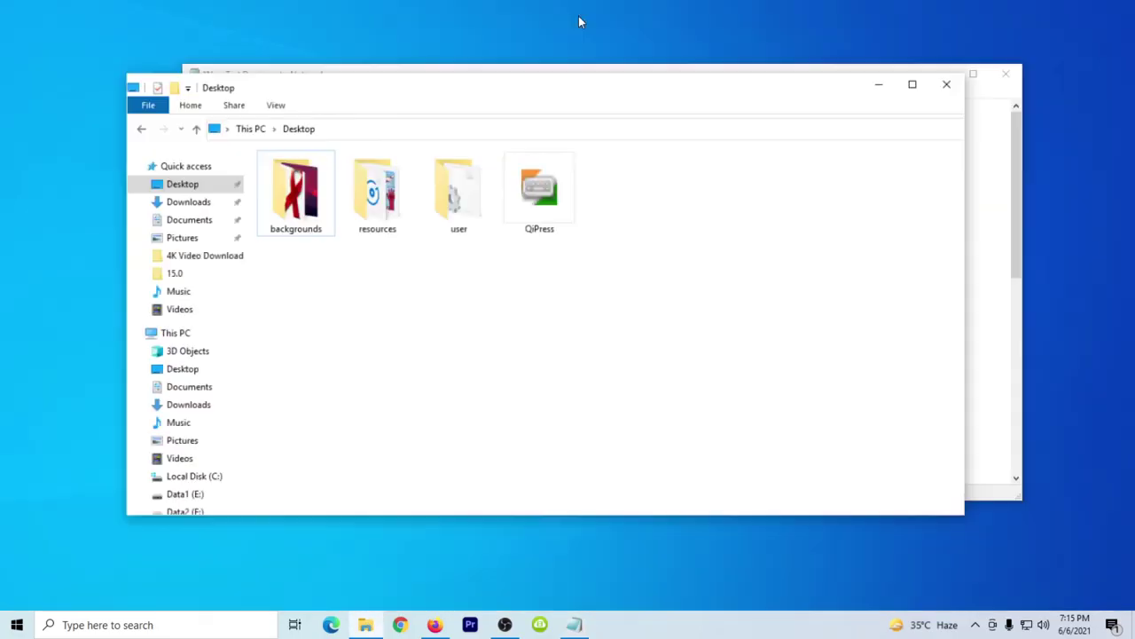
left_click_drag(565, 101, 686, 131)
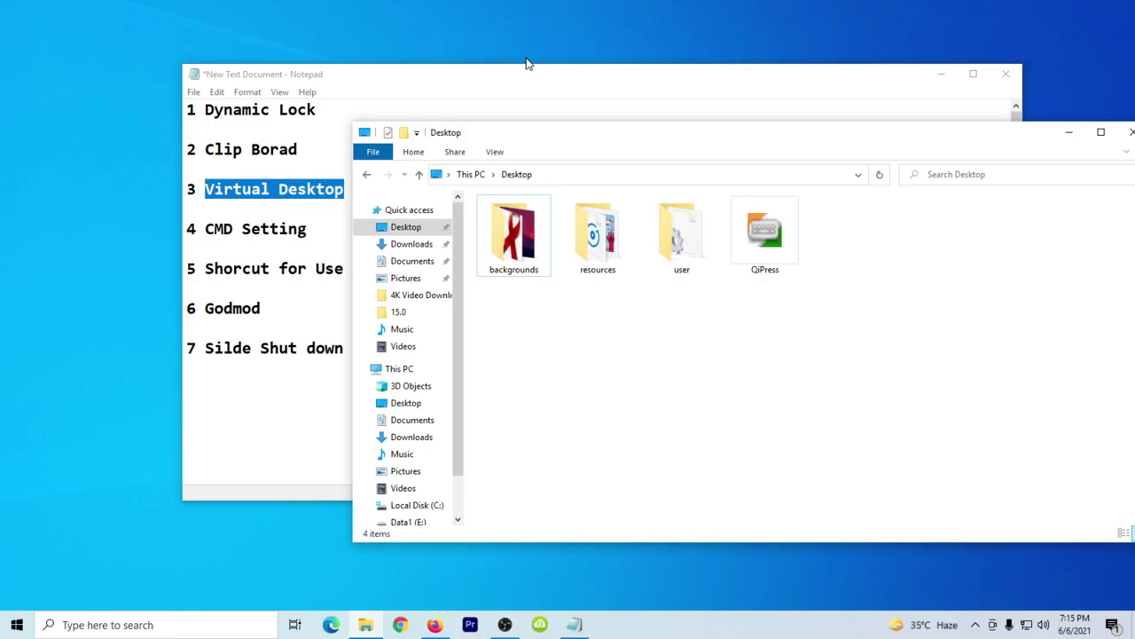
Step: Create a second virtual desktop, and open Google Chrome and Firefox on it
key("super+Tab")
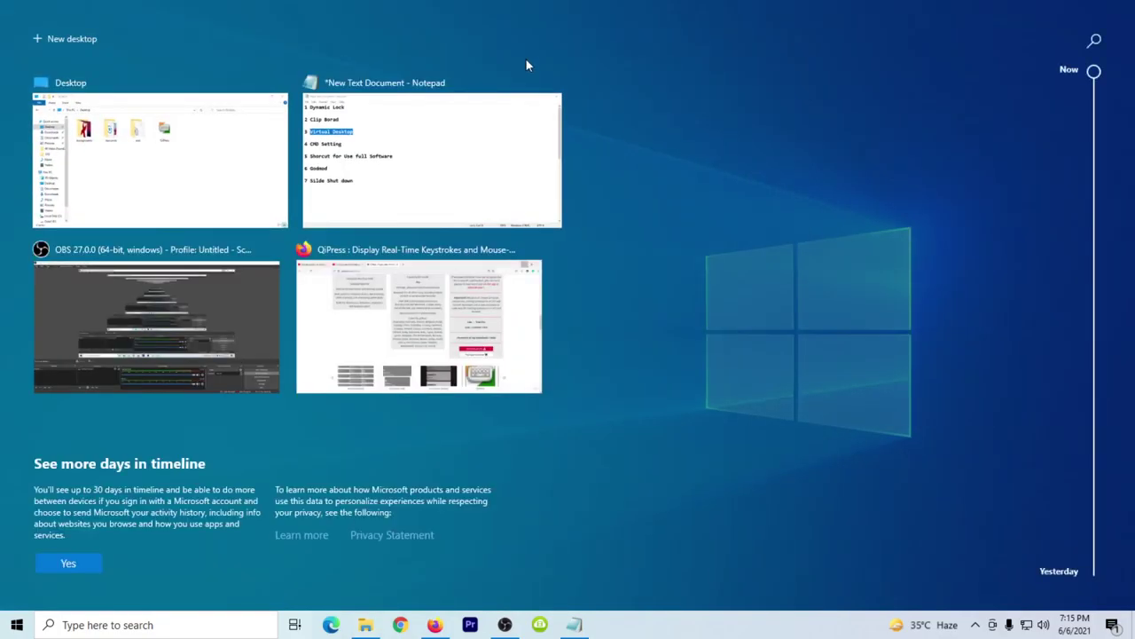
left_click(64, 40)
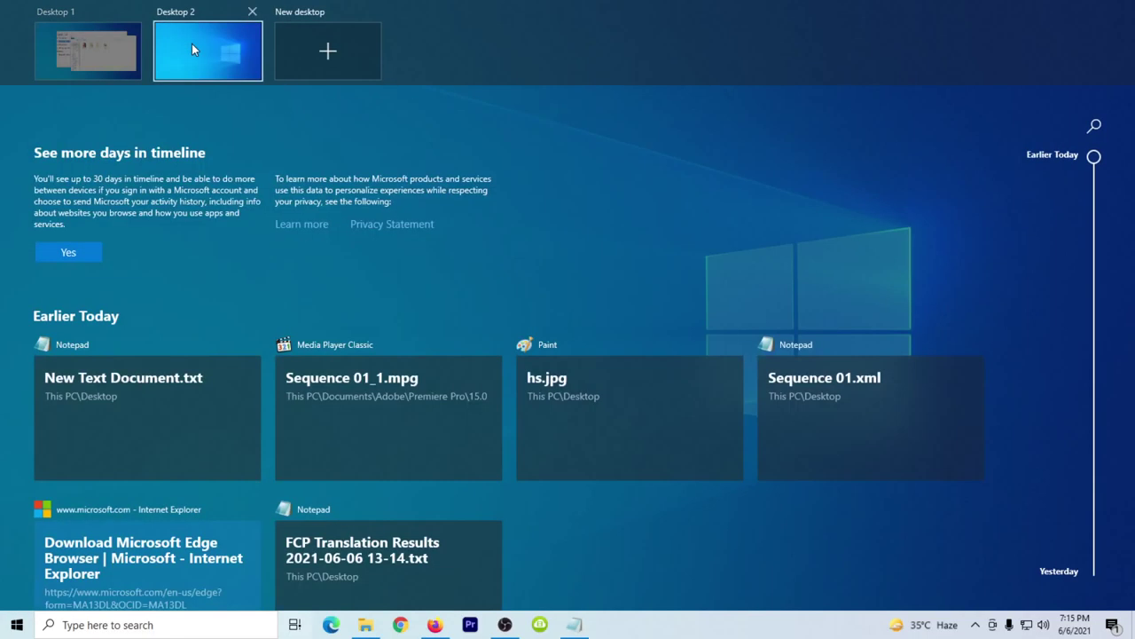
left_click(192, 44)
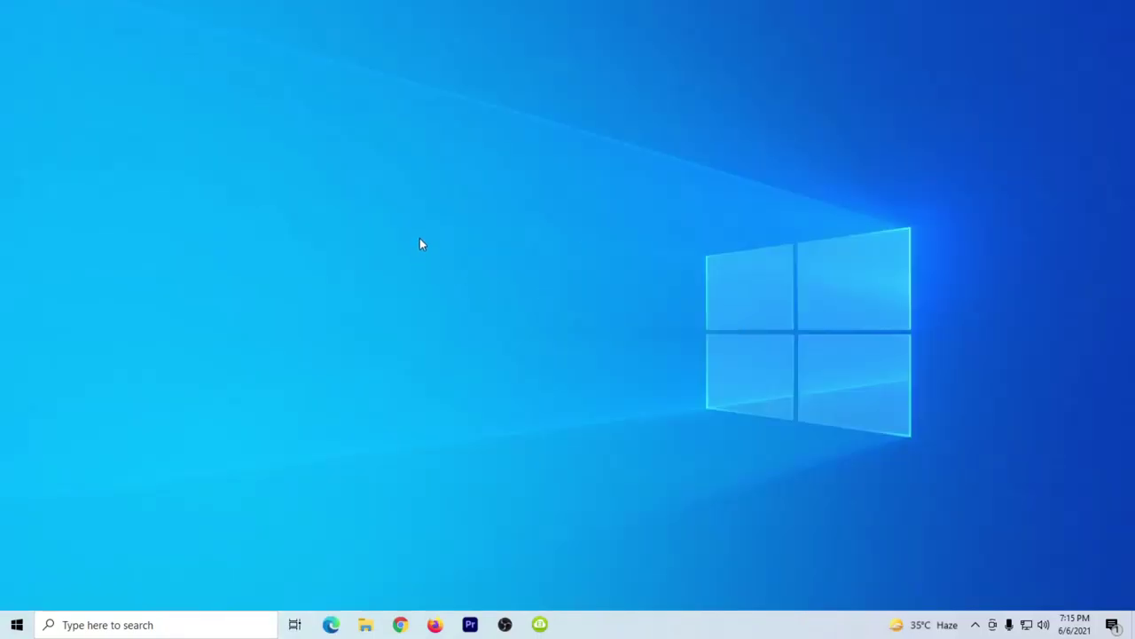
left_click(400, 625)
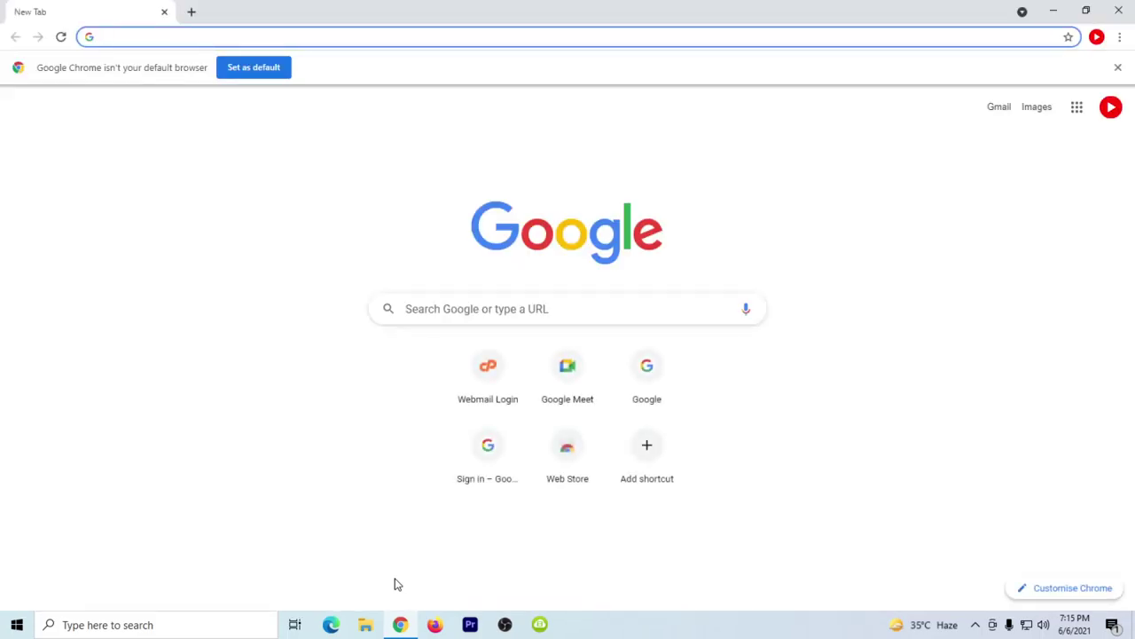
left_click(435, 624)
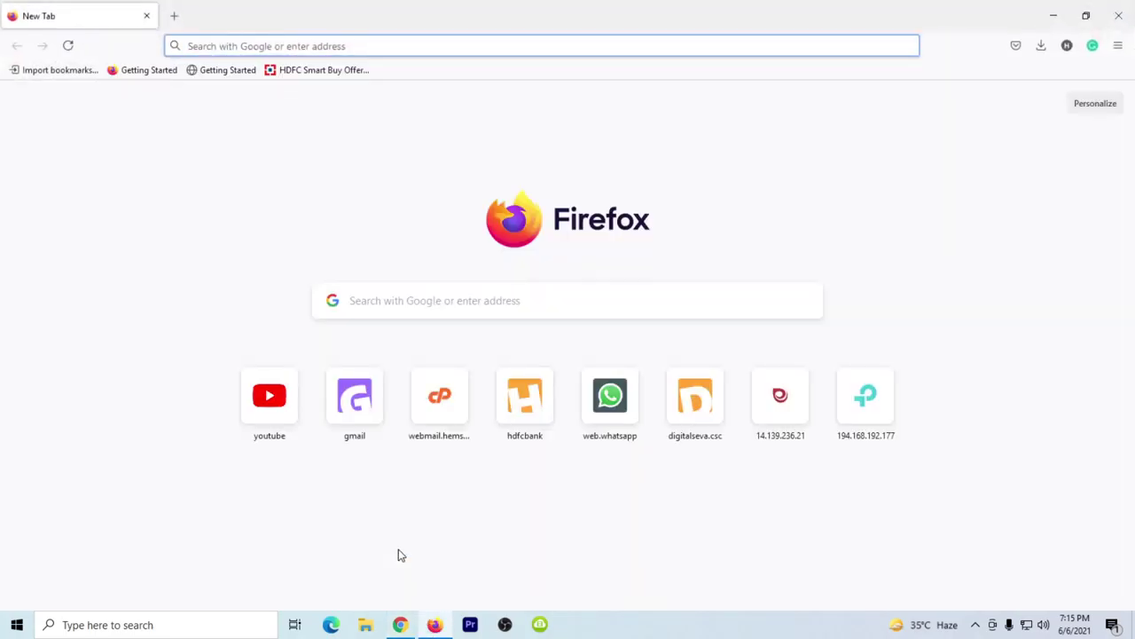
Step: Switch to Desktop 1, shift the File Explorer window slightly, and return to Desktop 2
key("super+Tab")
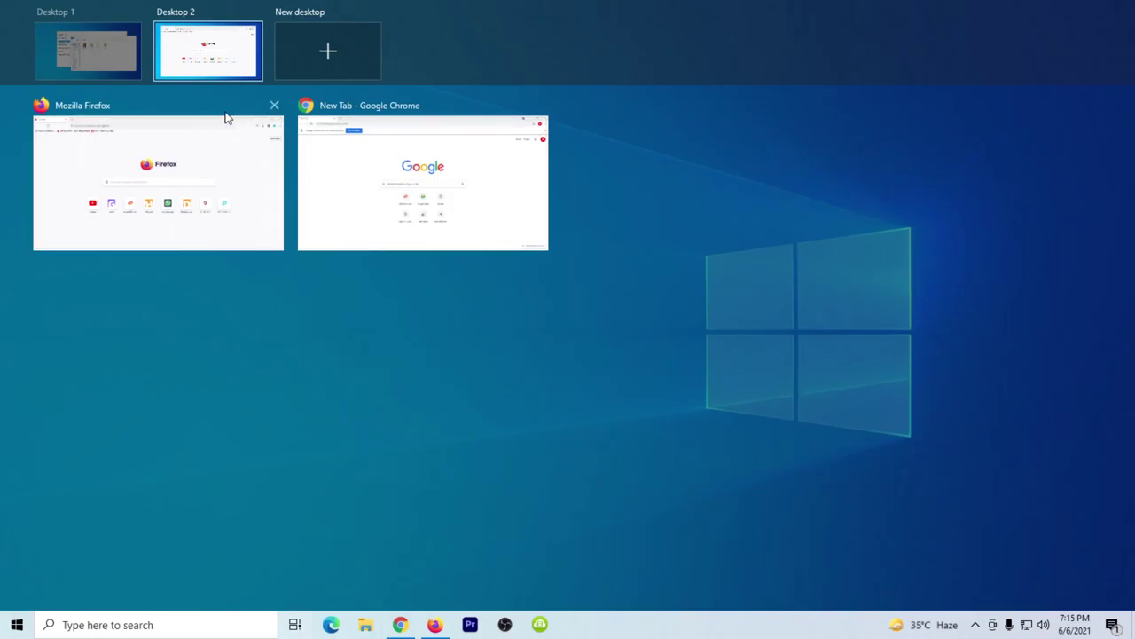
left_click(97, 46)
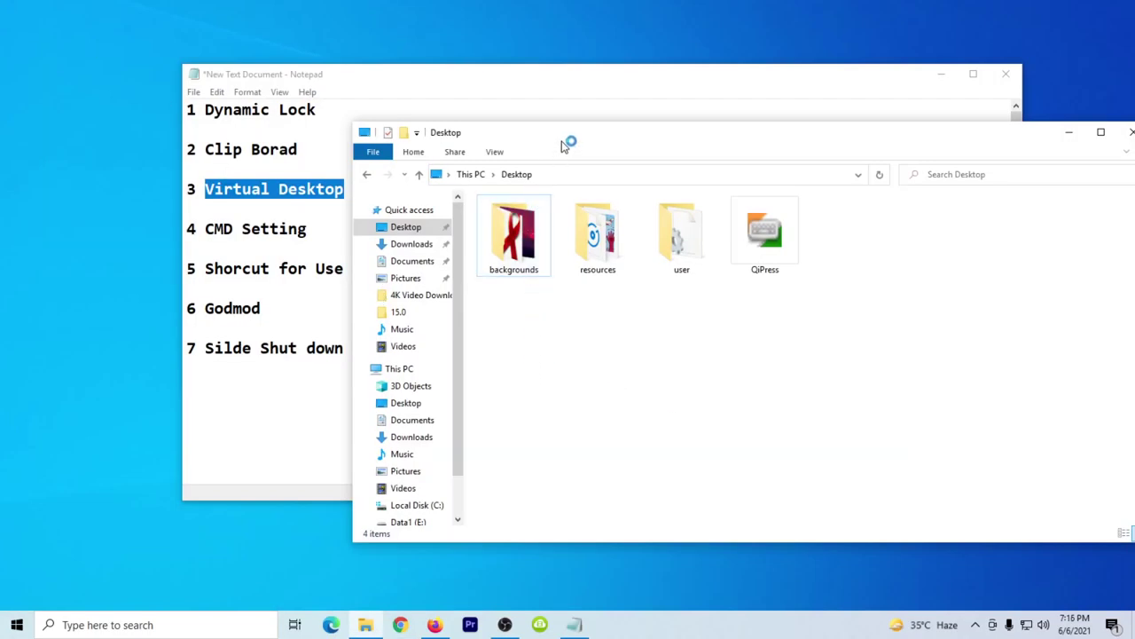
left_click_drag(560, 138, 588, 144)
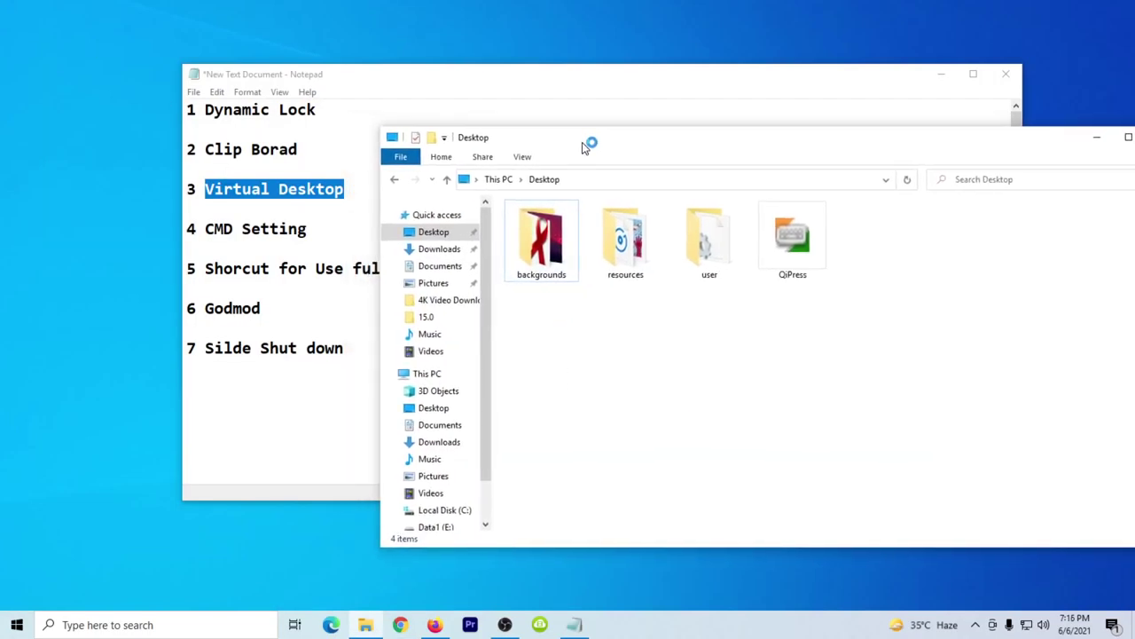
key("super+Tab")
left_click(219, 73)
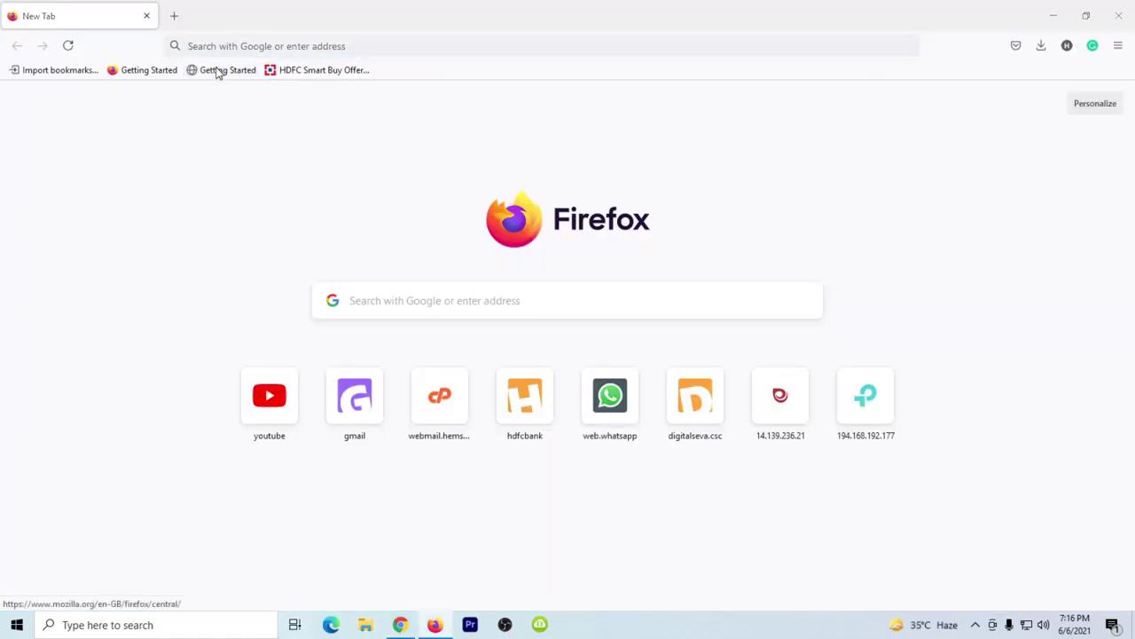
Step: Add a third virtual desktop and switch to it
key("super+Tab")
left_click(328, 41)
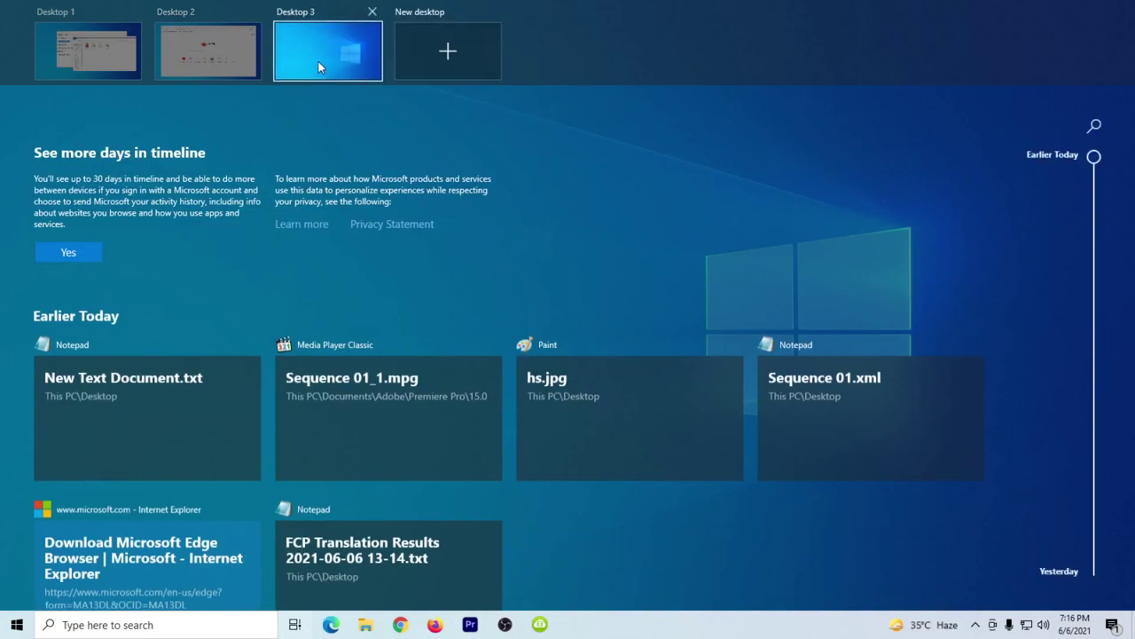
left_click(318, 62)
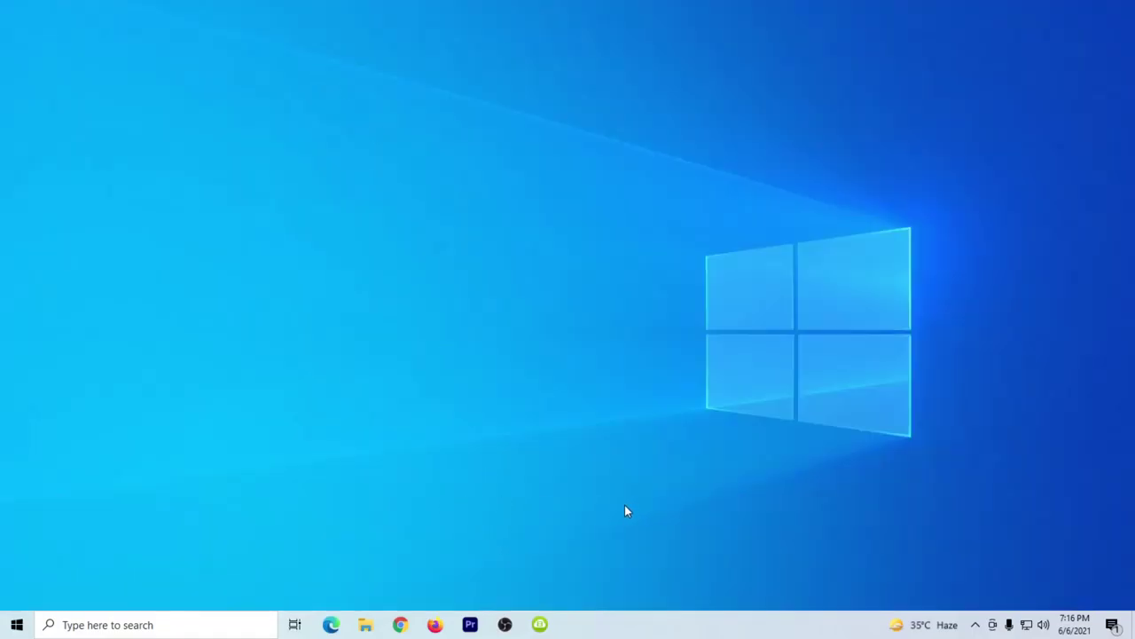
Step: Remove the virtual desktops Desktop 3 and Desktop 2 in Task View
key("super+Tab")
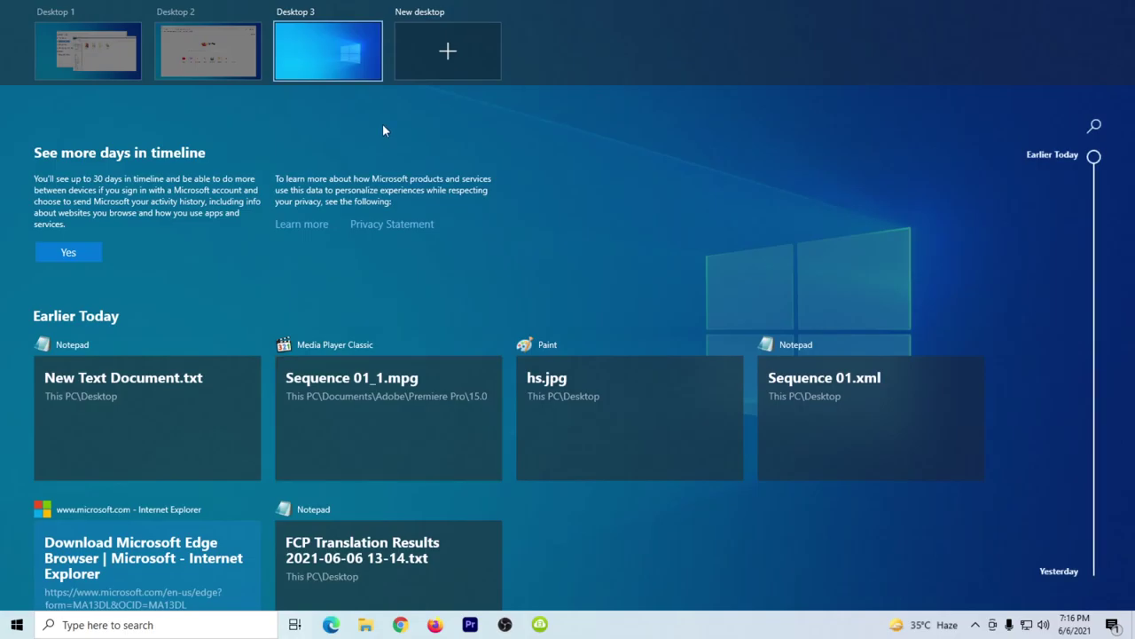
left_click(373, 11)
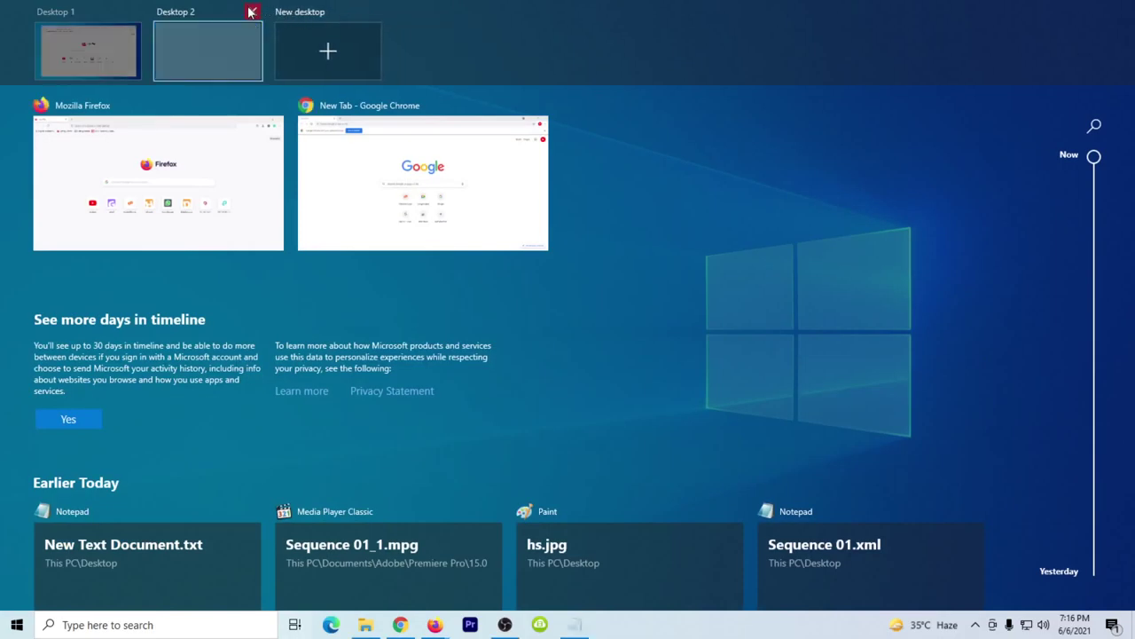
left_click(251, 12)
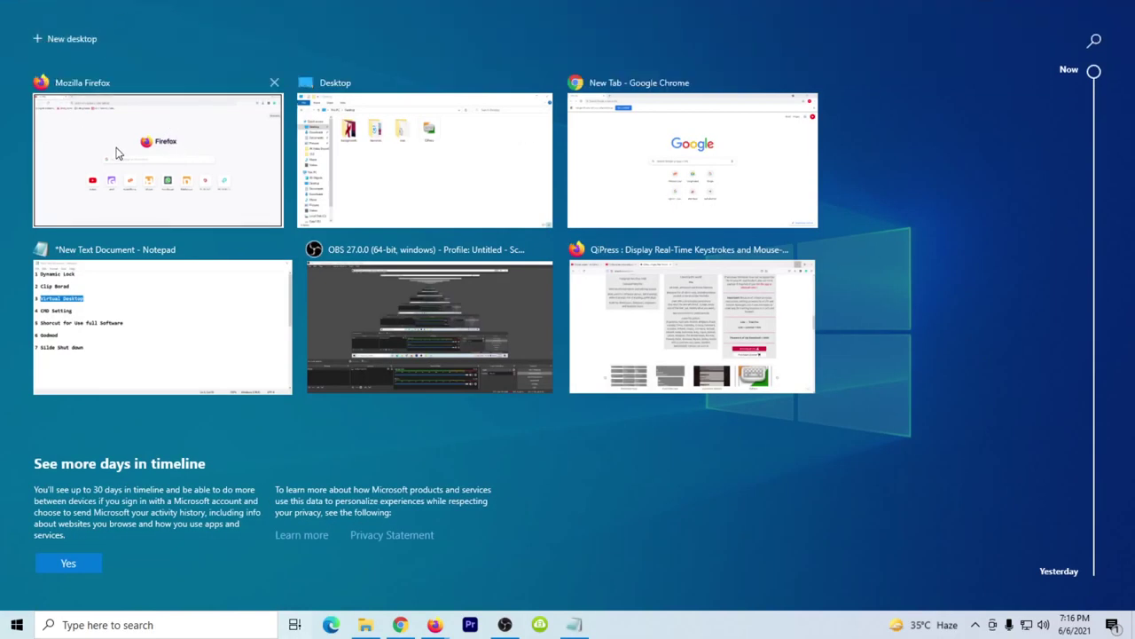
Step: Leave Task View, close the new Firefox window, and bring the Notepad list to the front
left_click(591, 541)
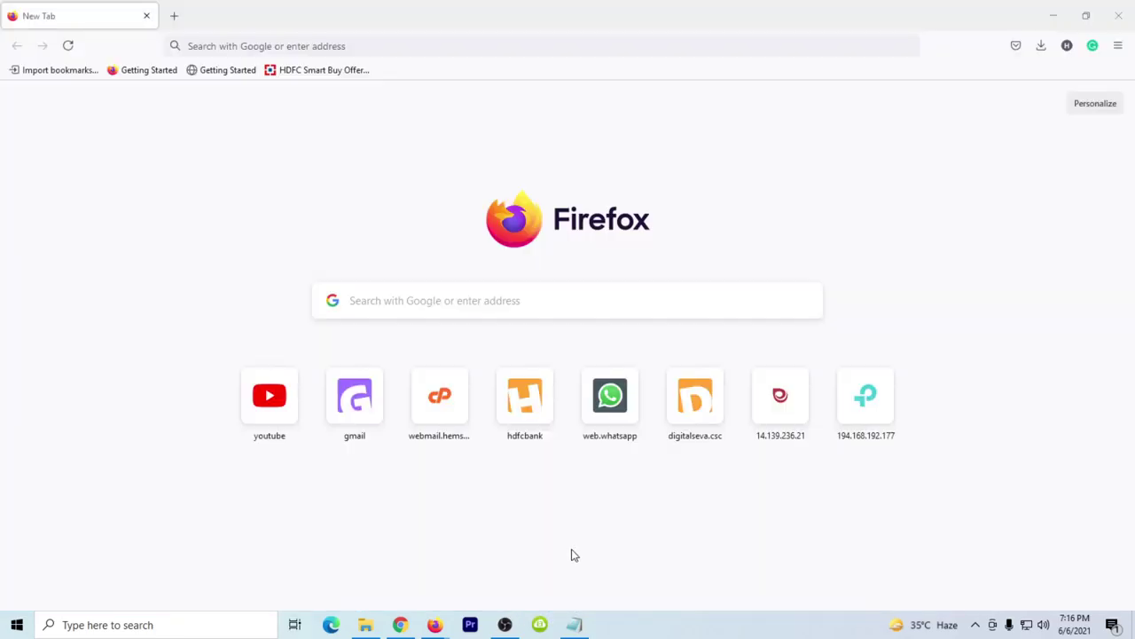
left_click(1119, 16)
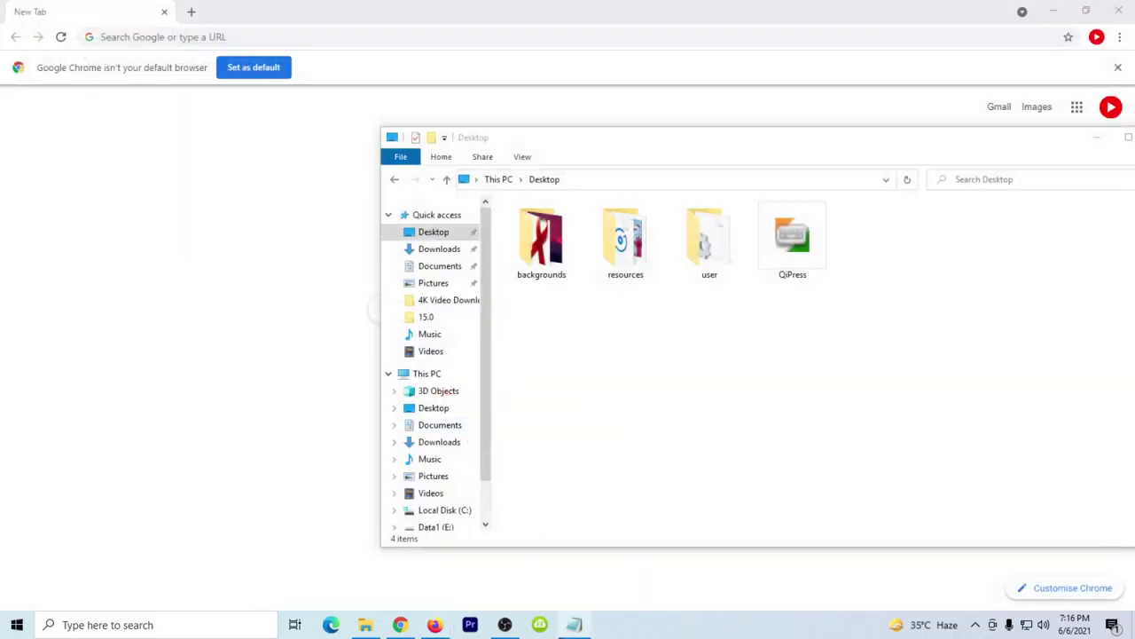
left_click(573, 626)
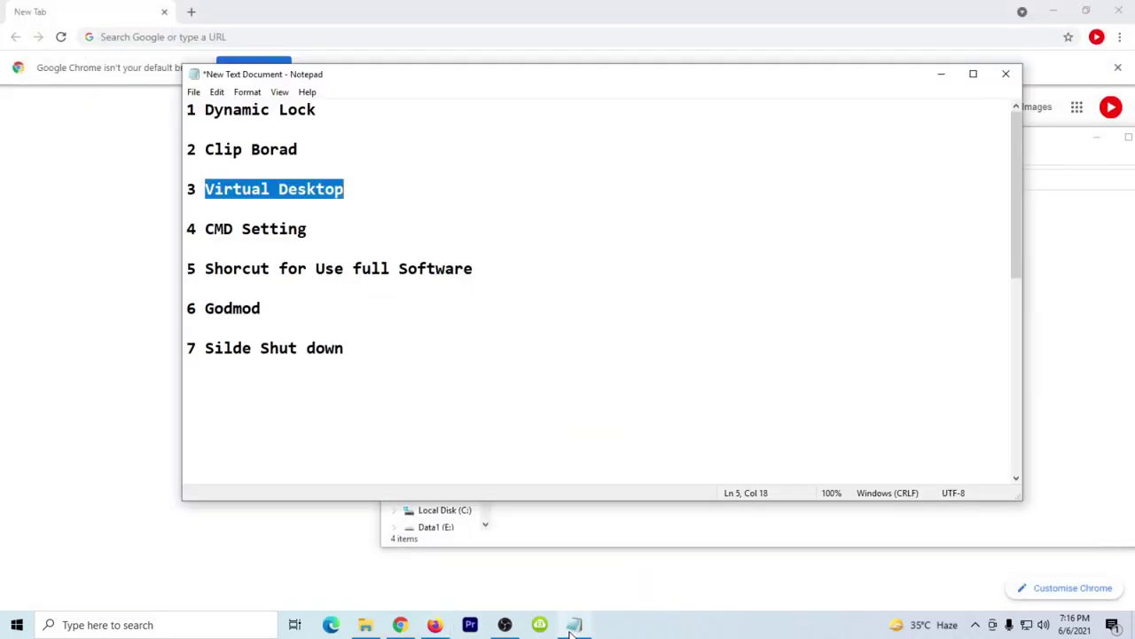
Step: Return to the Notepad list and highlight its CMD Setting entry
left_click(366, 625)
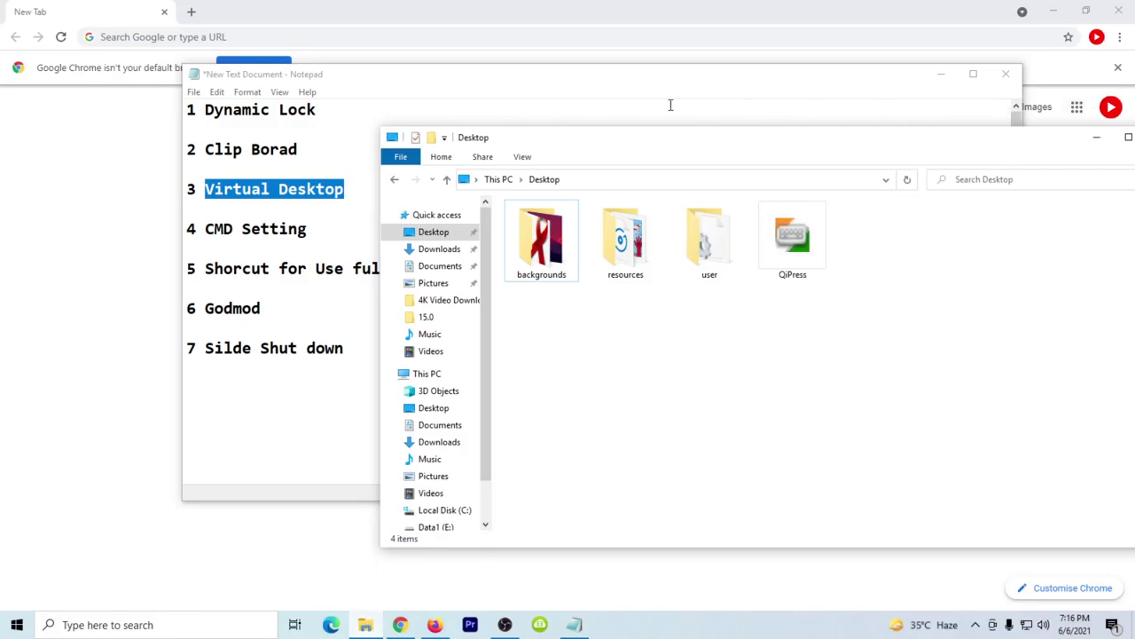
left_click(486, 81)
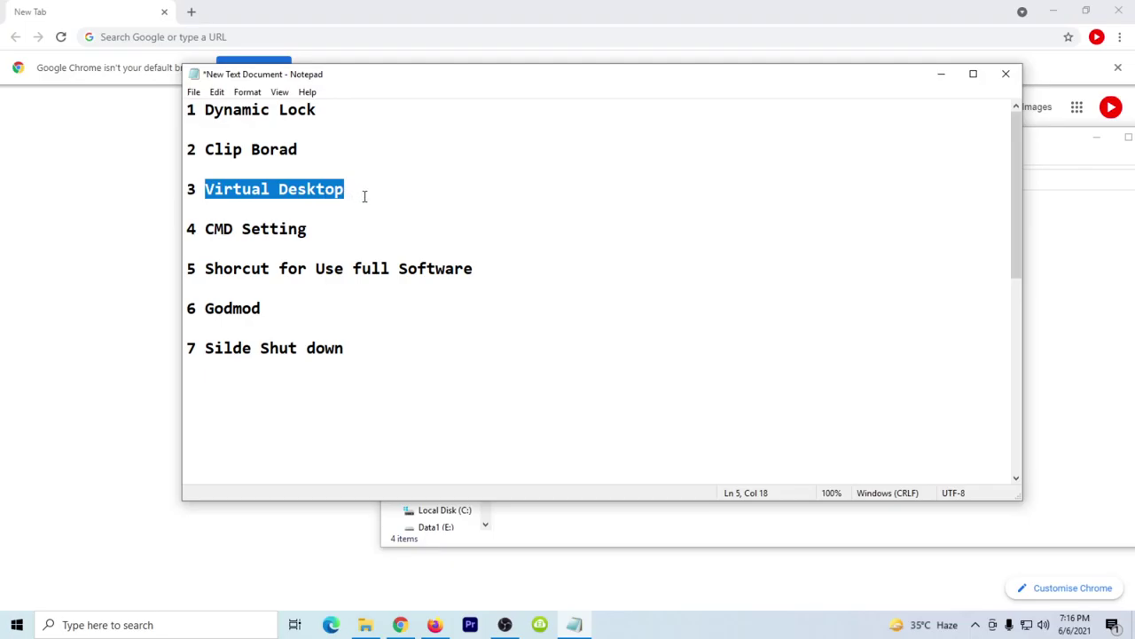
left_click_drag(309, 228, 203, 222)
Step: Open Command Prompt and move its window so the Notepad list stays readable beside it
left_click(87, 625)
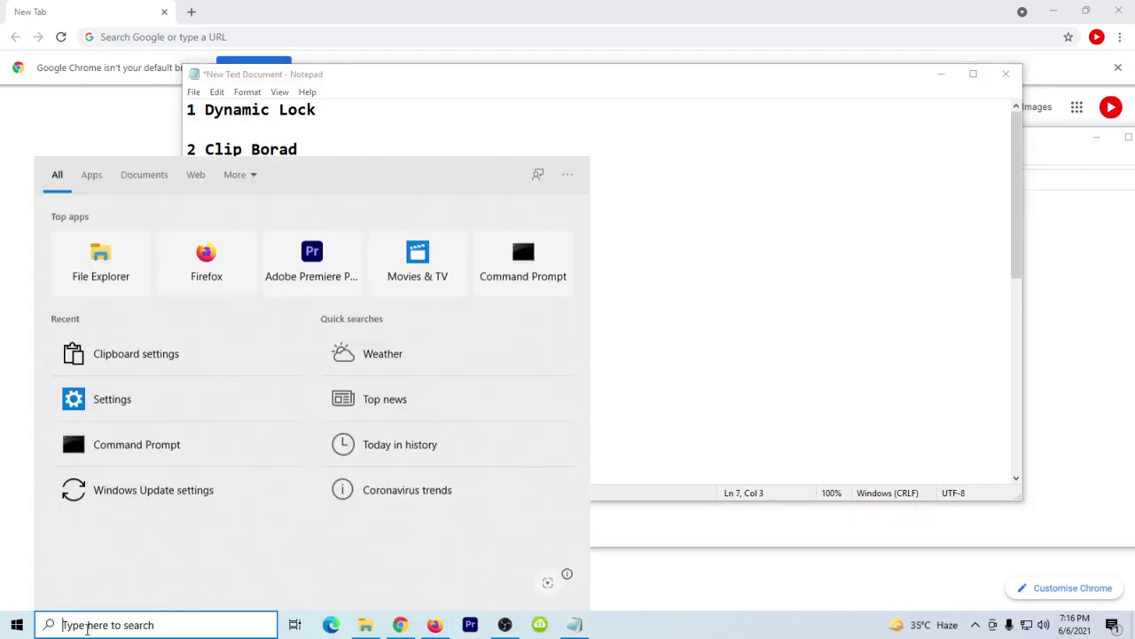
type("cmd")
key("Return")
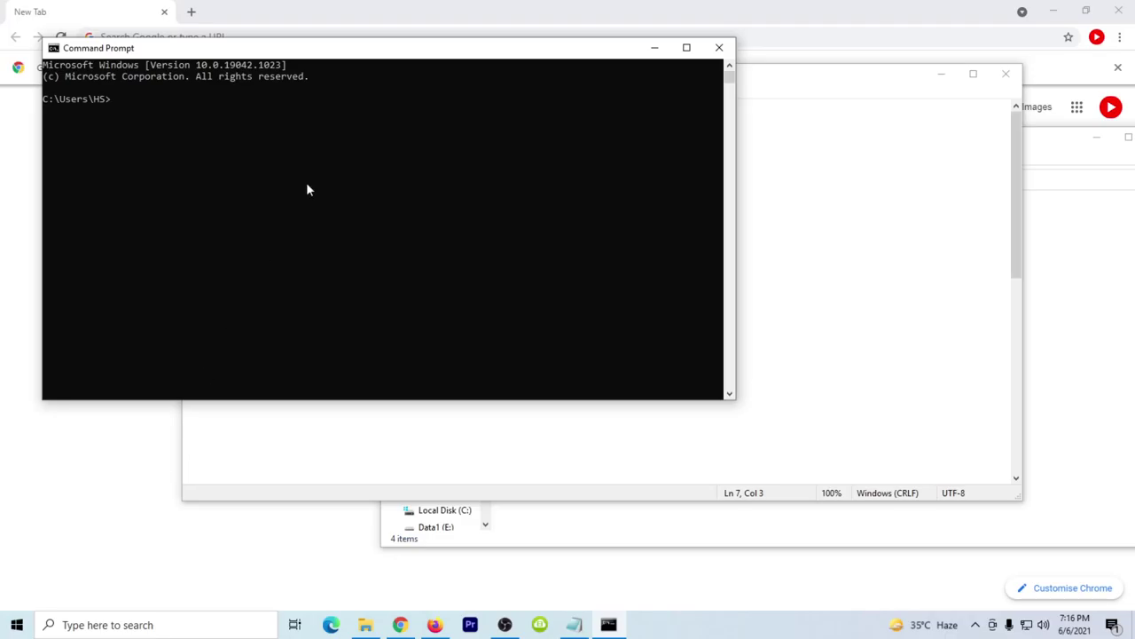
left_click_drag(387, 55, 692, 116)
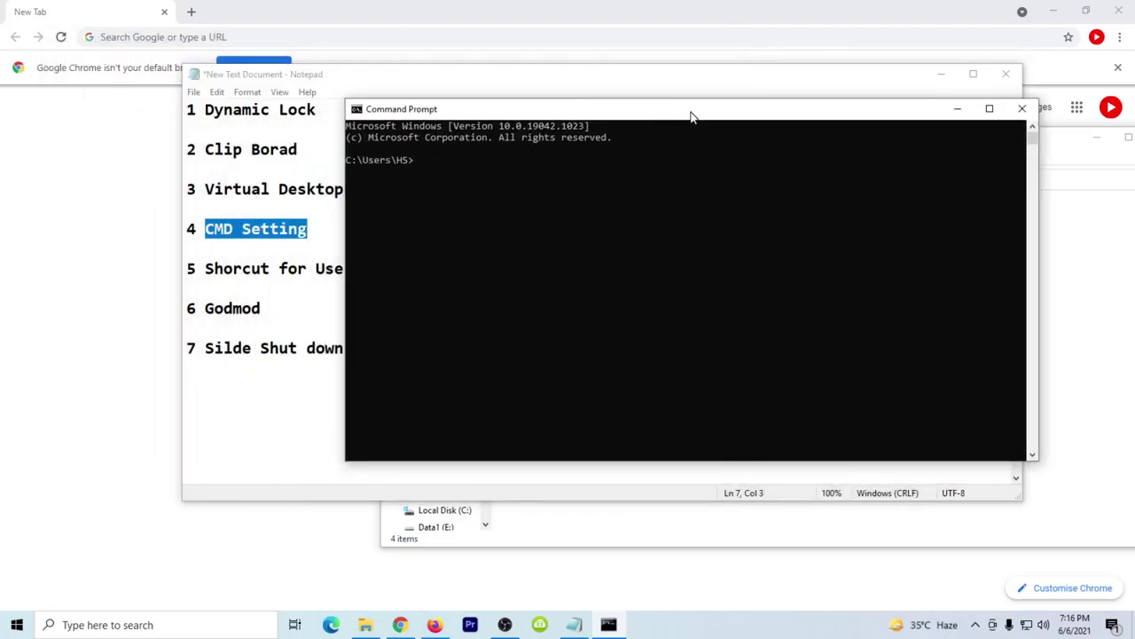
right_click(692, 116)
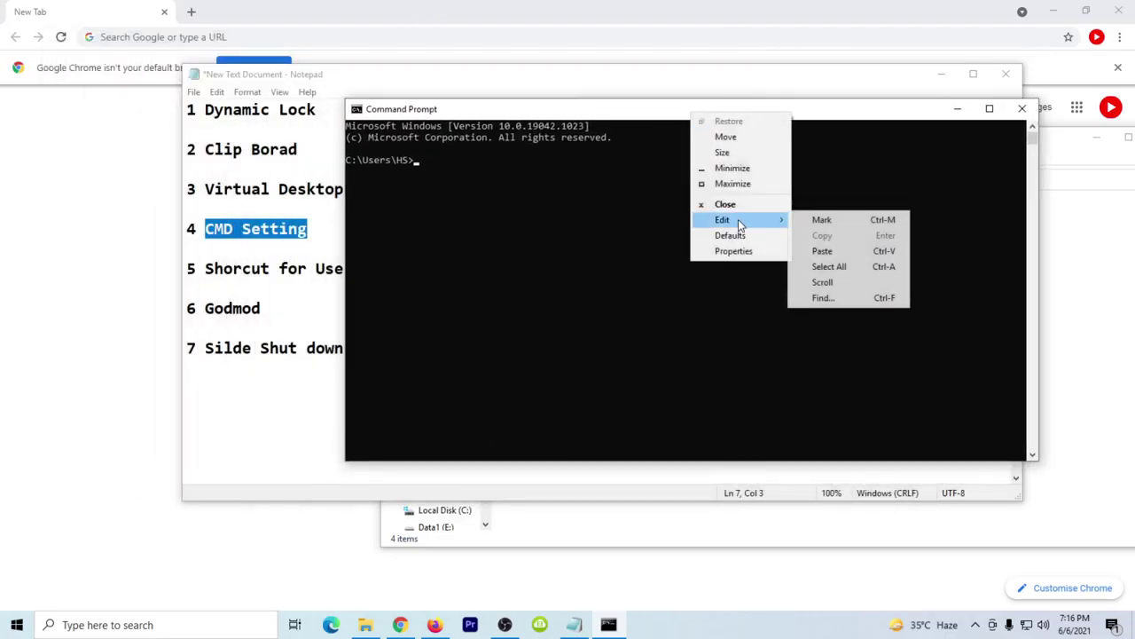
left_click(732, 252)
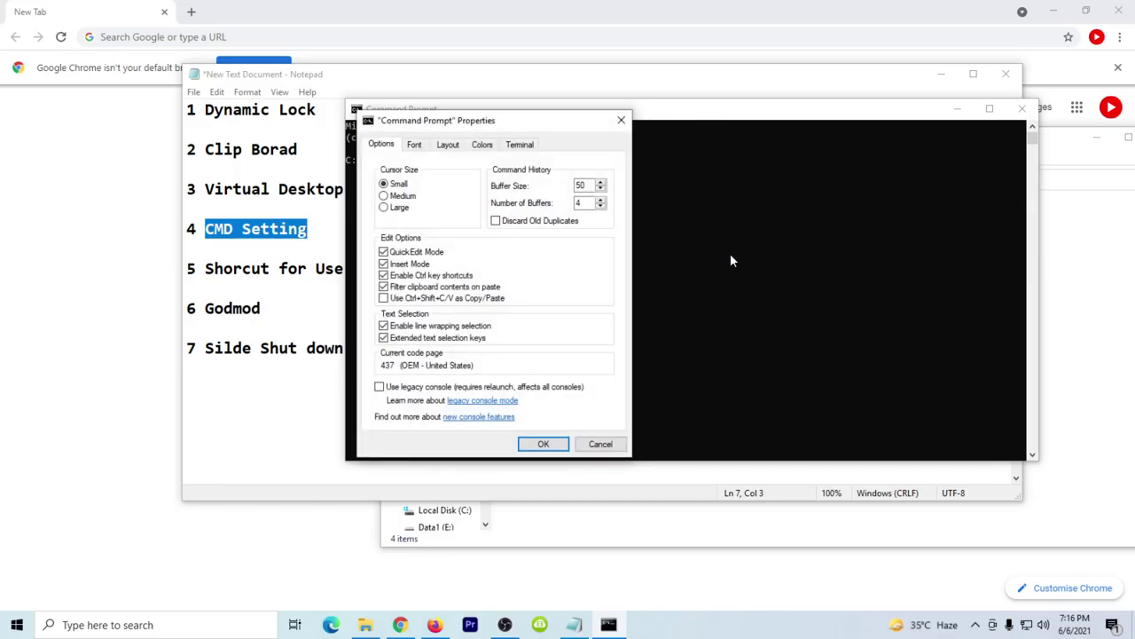
left_click(597, 444)
Step: Set the Command Prompt screen background to light blue (58, 150, 221) in its properties and apply it
right_click(649, 113)
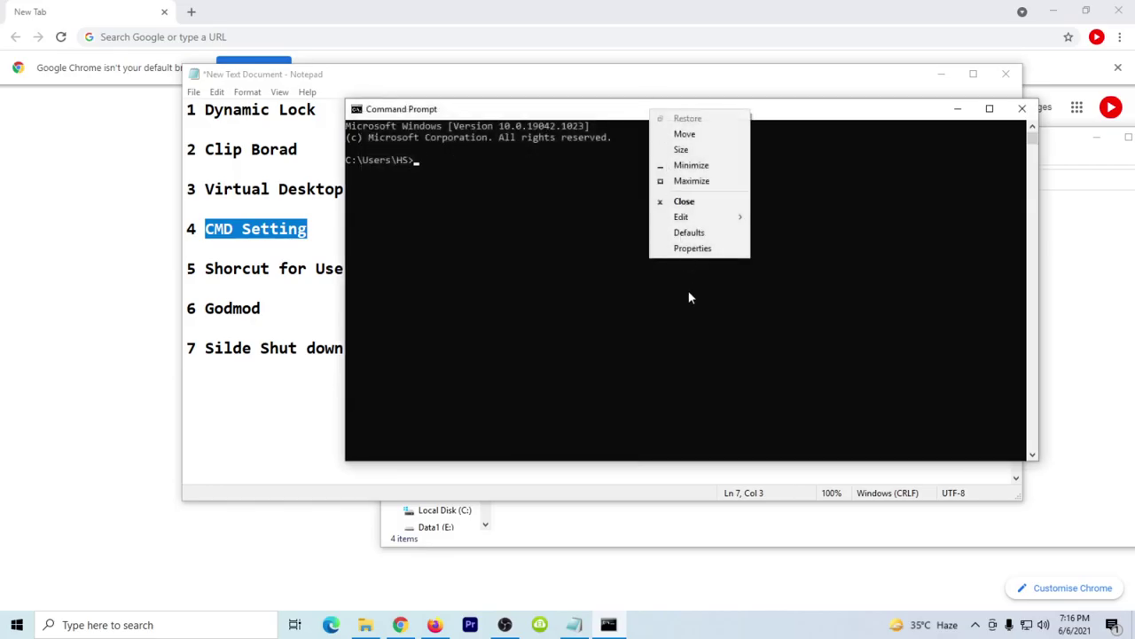
left_click(692, 250)
left_click(449, 146)
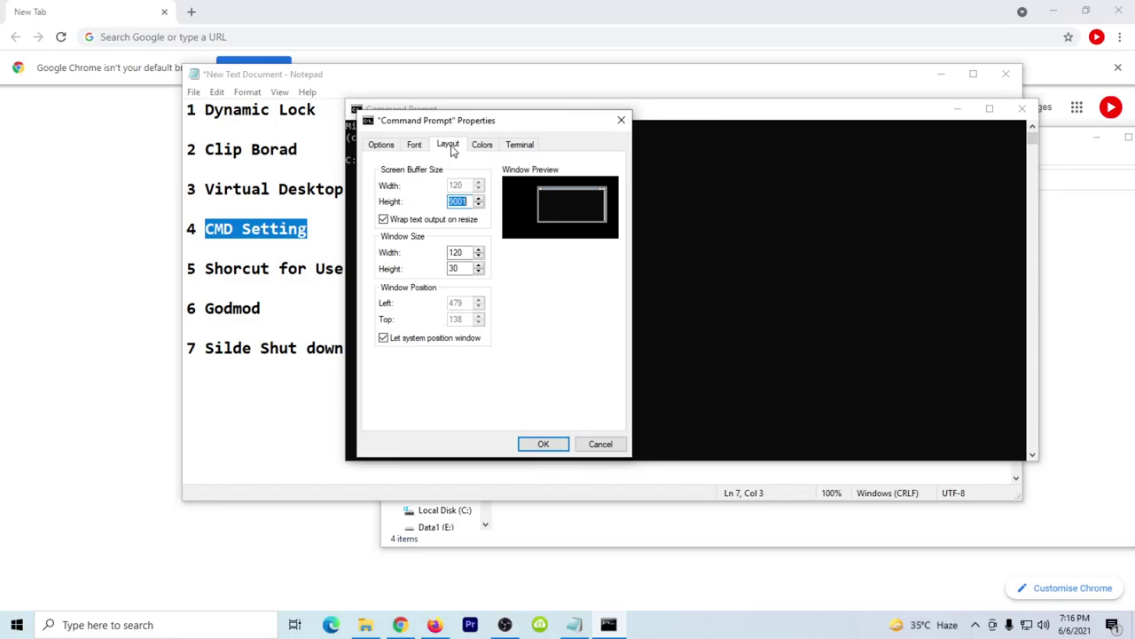
left_click(479, 146)
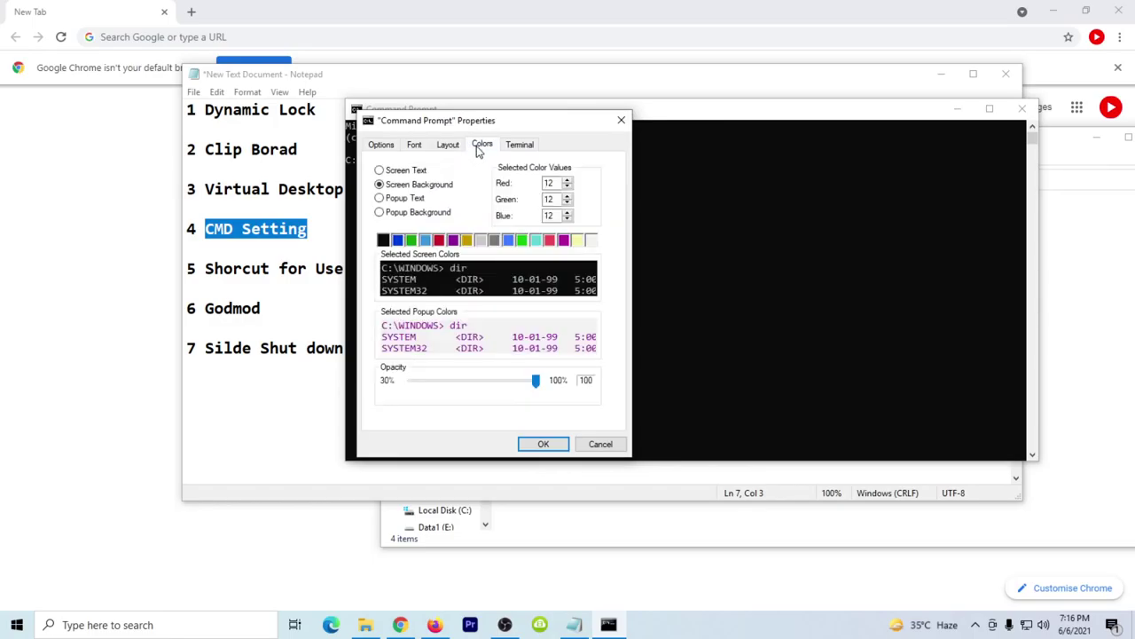
left_click(427, 240)
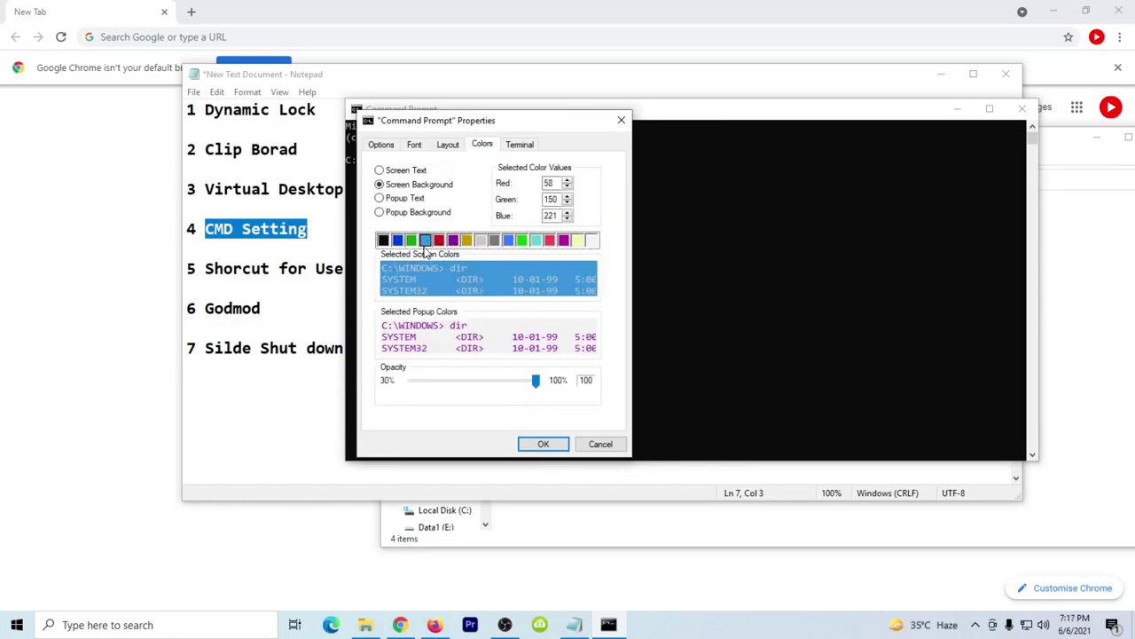
left_click(541, 447)
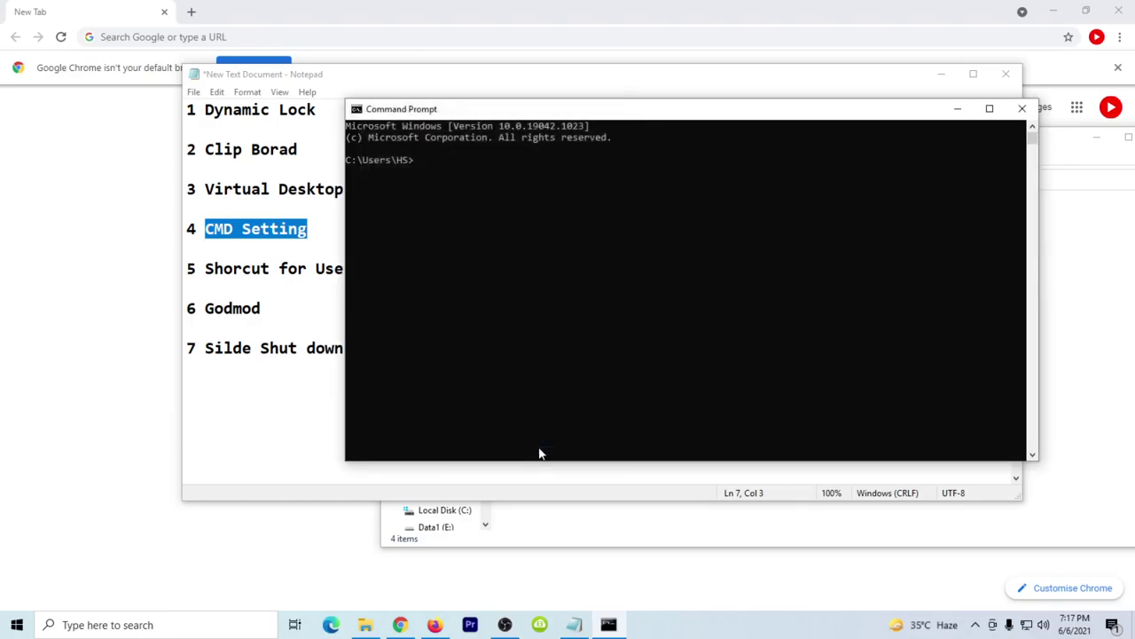
Step: Set the Command Prompt screen background to dark red (197, 15, 31) and apply it
right_click(585, 113)
left_click(628, 255)
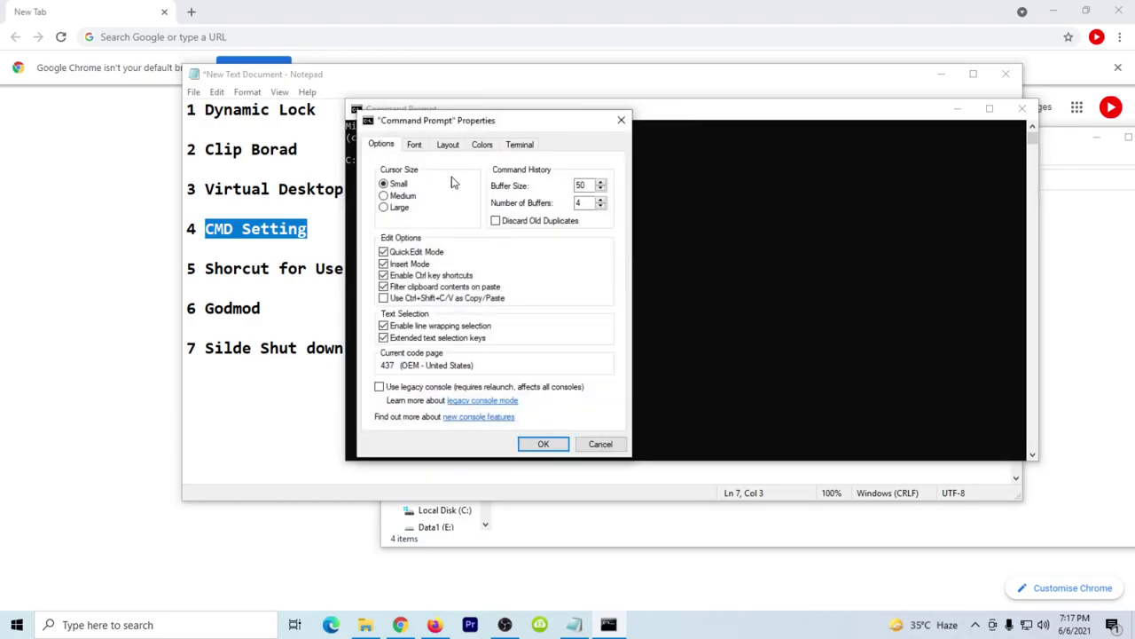
left_click(480, 145)
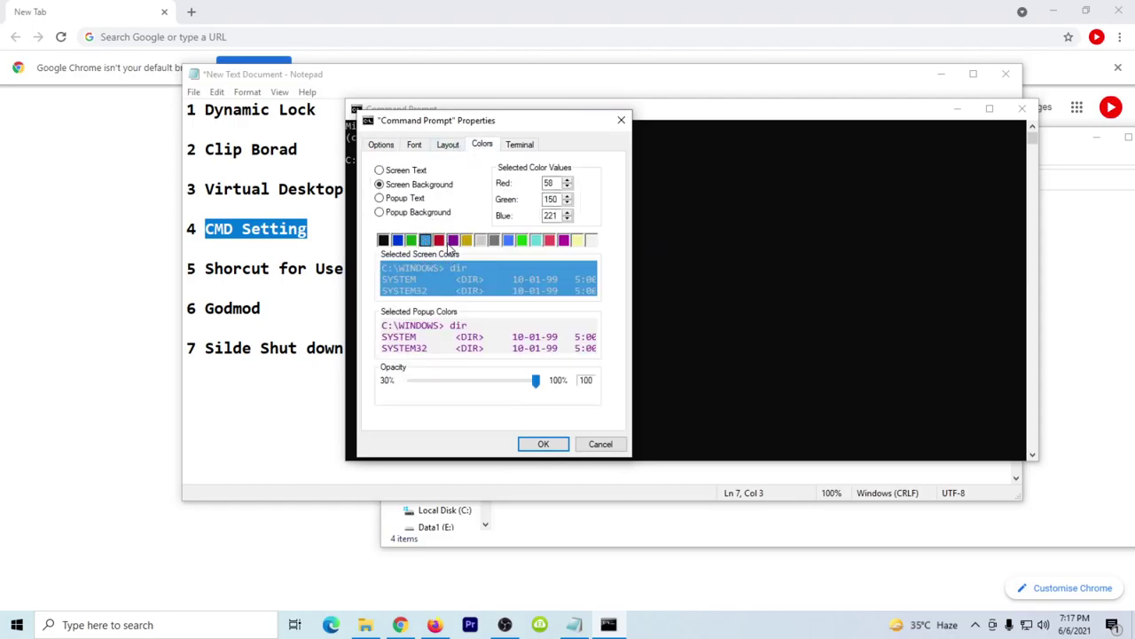
left_click(441, 241)
left_click(545, 445)
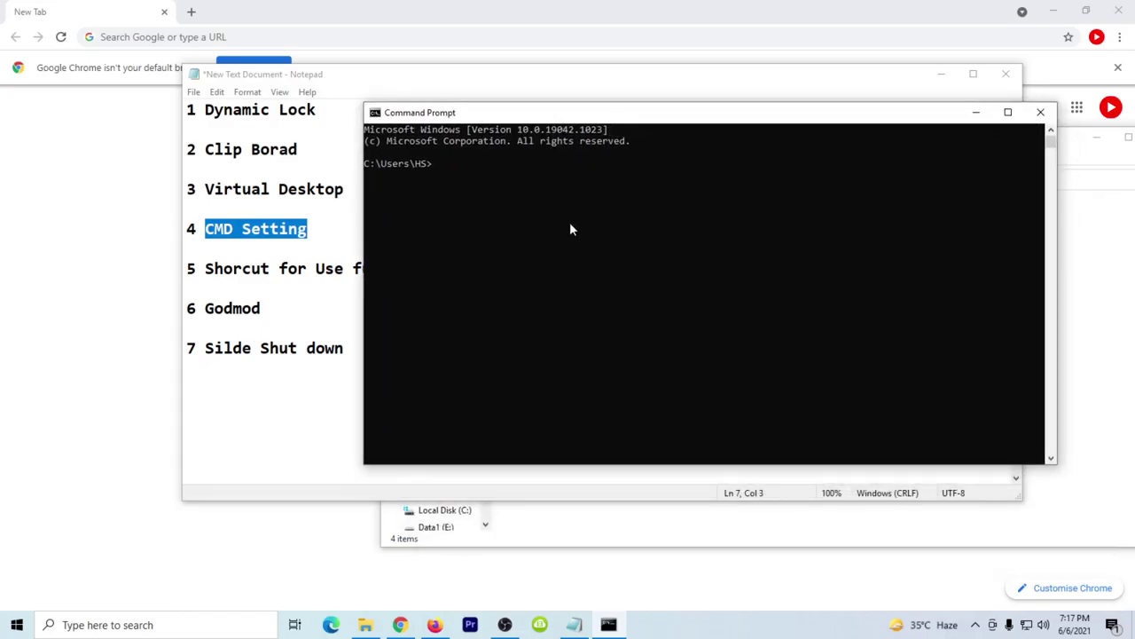
Step: Set the Command Prompt screen background to green (19, 161, 14) and apply it
left_click(565, 232)
right_click(550, 114)
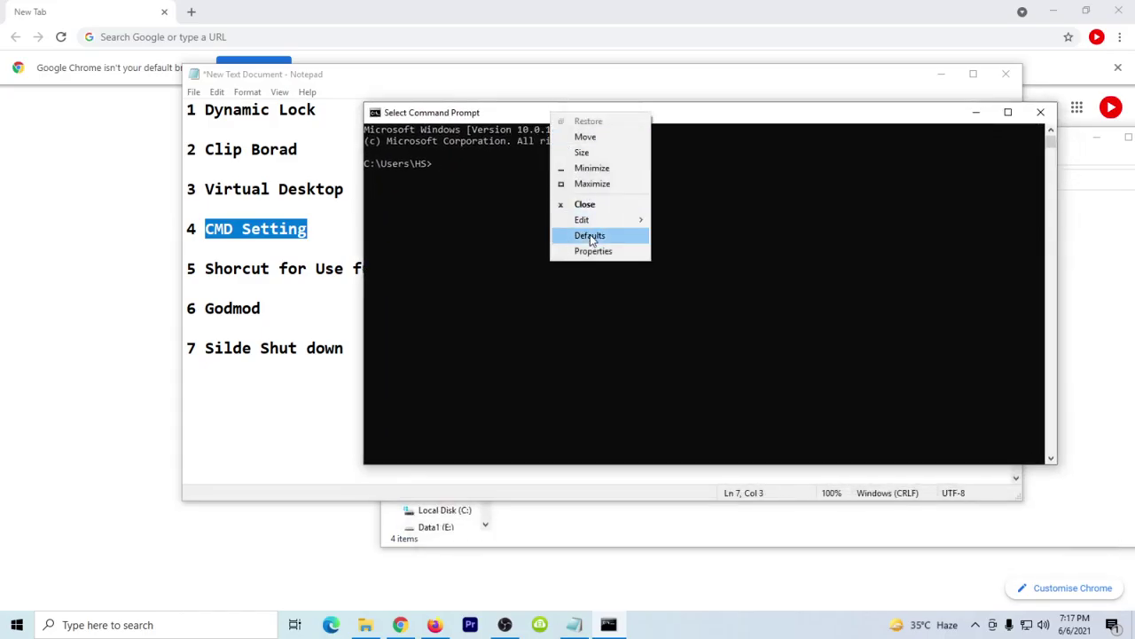
left_click(589, 254)
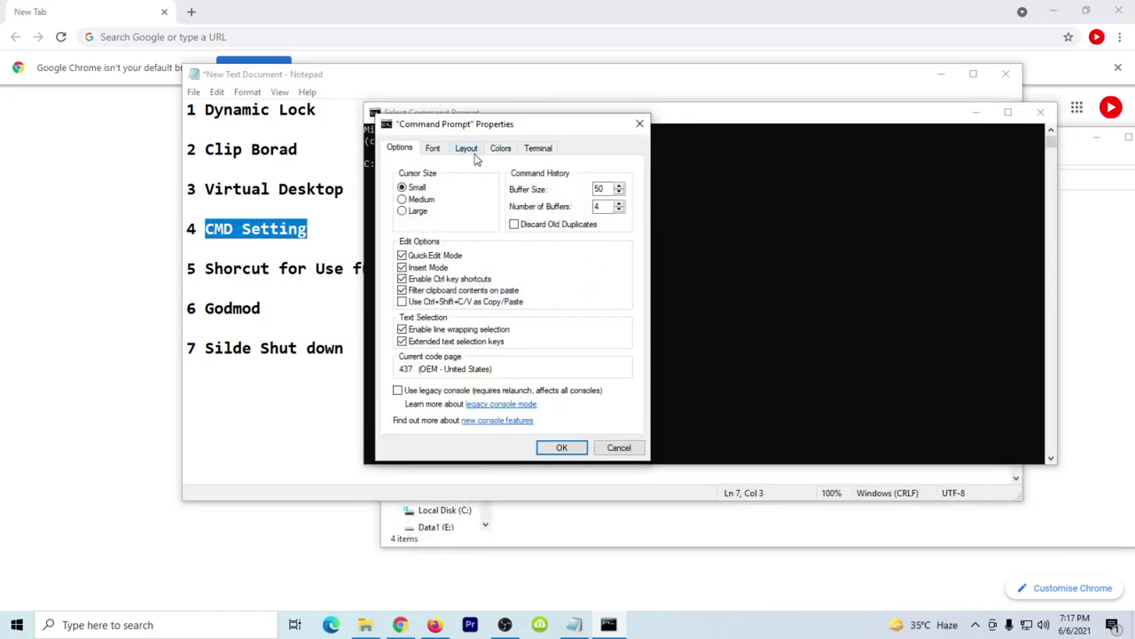
left_click(468, 151)
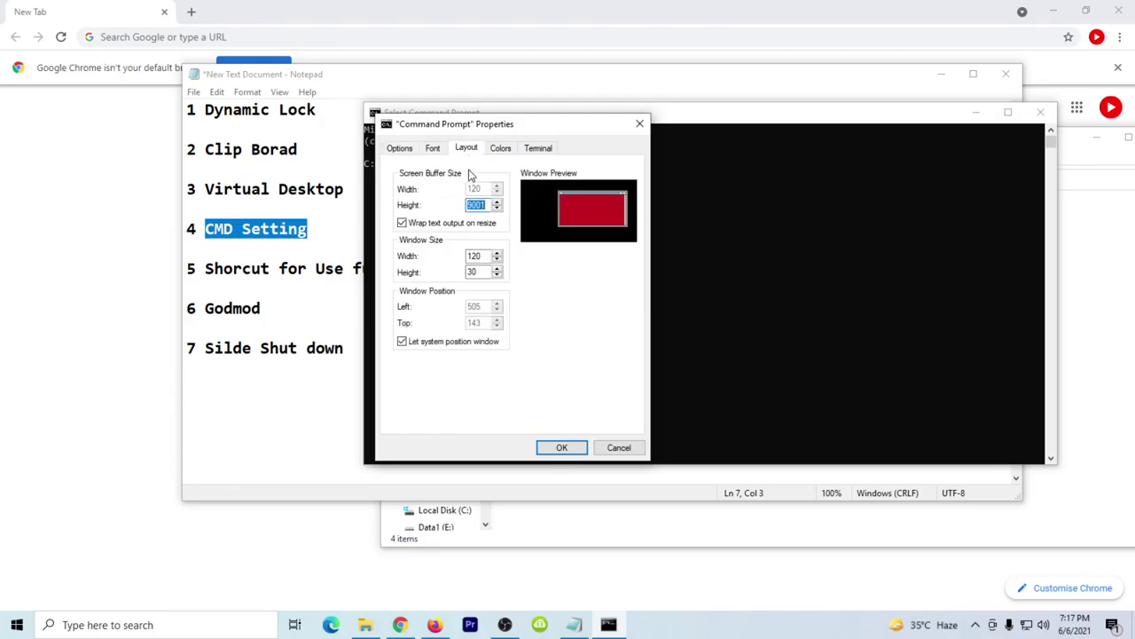
left_click(498, 149)
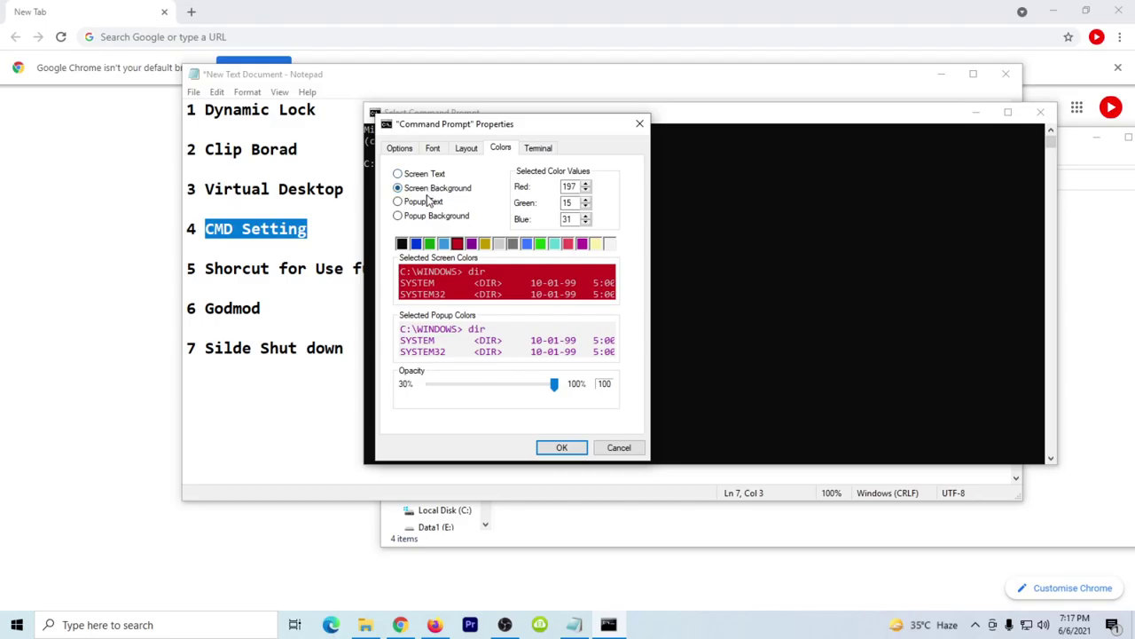
mouse_move(555, 383)
left_mouse_down()
mouse_move(428, 388)
mouse_move(559, 401)
left_mouse_up()
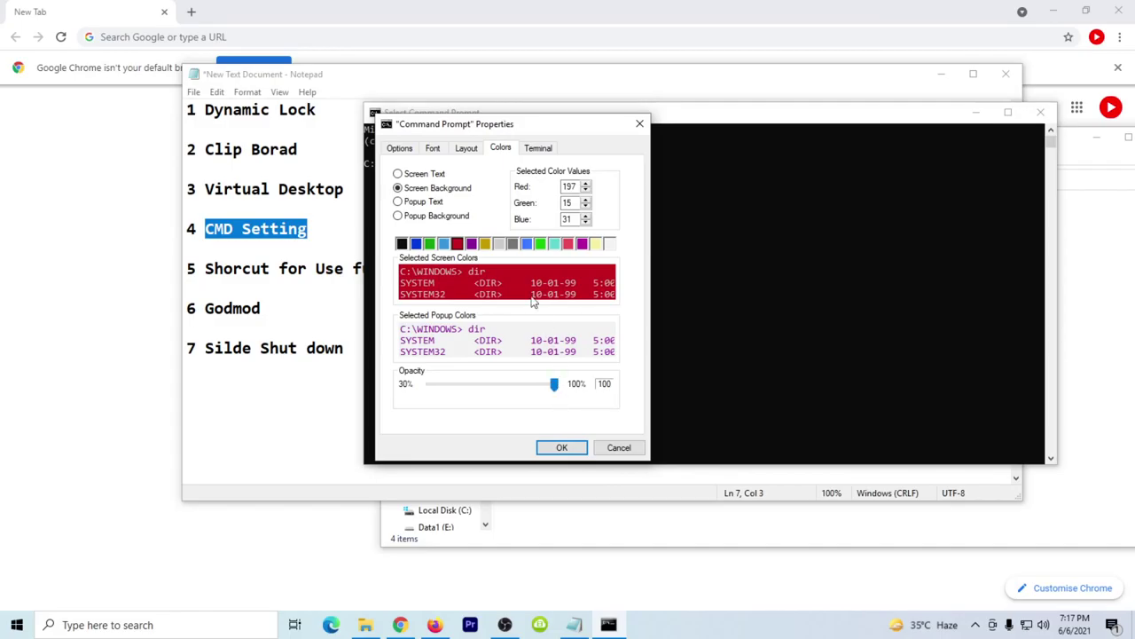
left_click(430, 244)
left_click(561, 448)
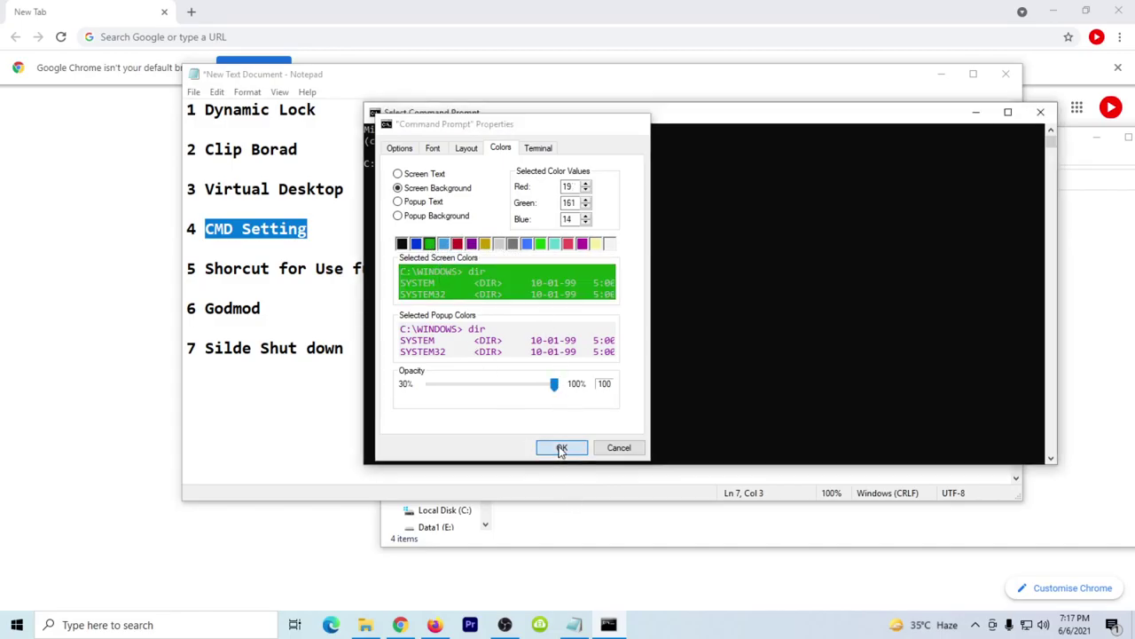
Step: Lower the Command Prompt window's opacity to 30% and fill the prompt line with random sample characters
left_click_drag(588, 122, 597, 156)
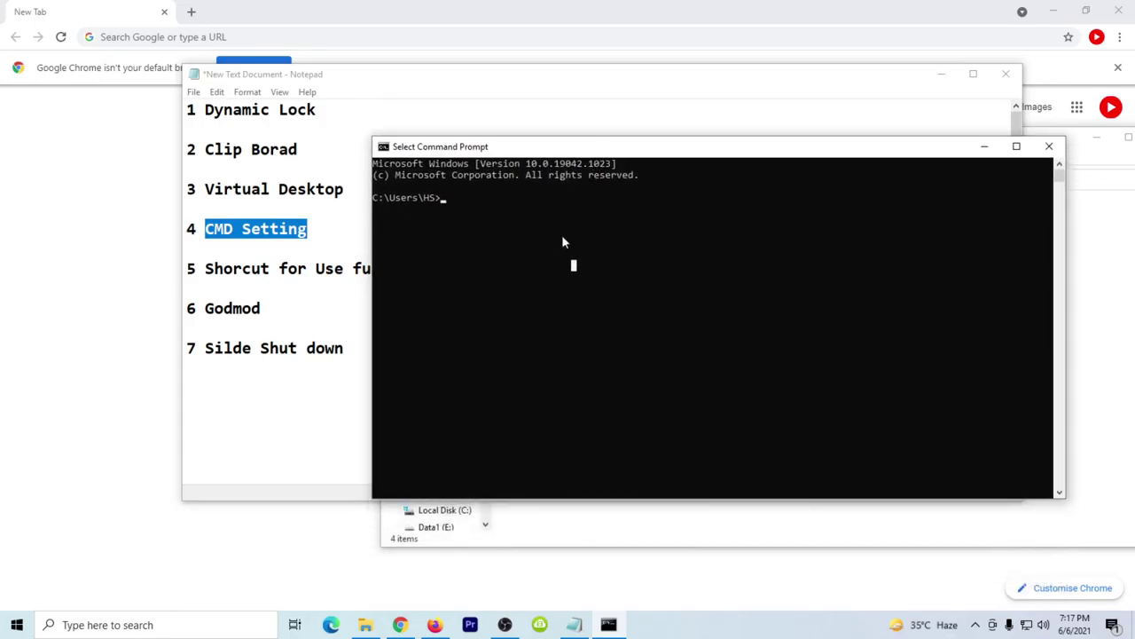
right_click(568, 151)
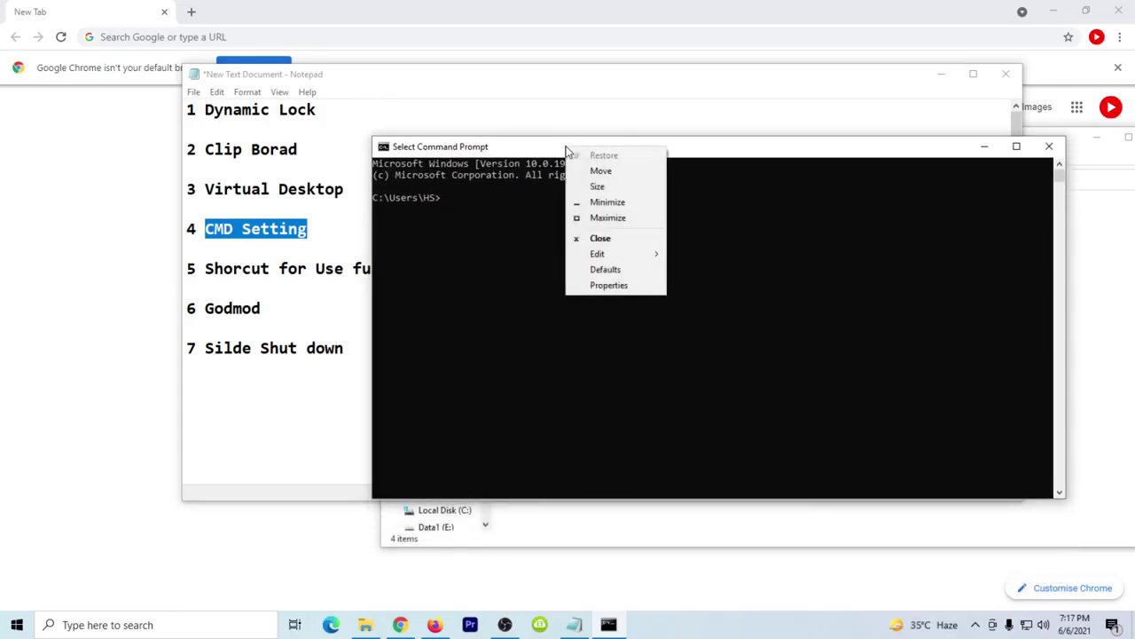
left_click(614, 285)
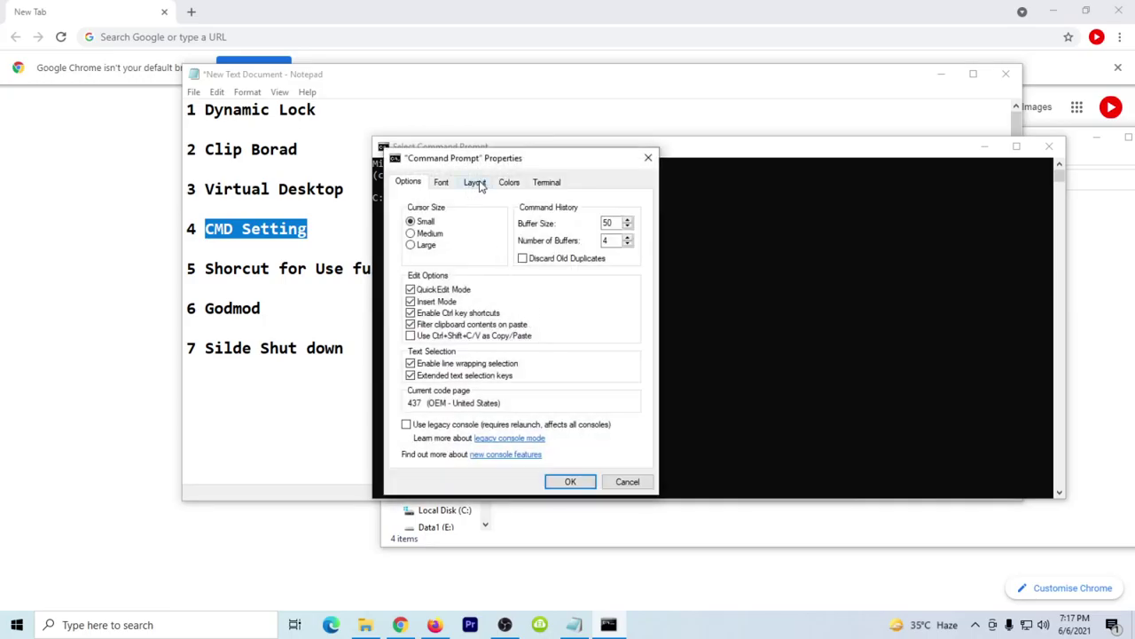
left_click(508, 182)
left_click_drag(564, 424, 413, 426)
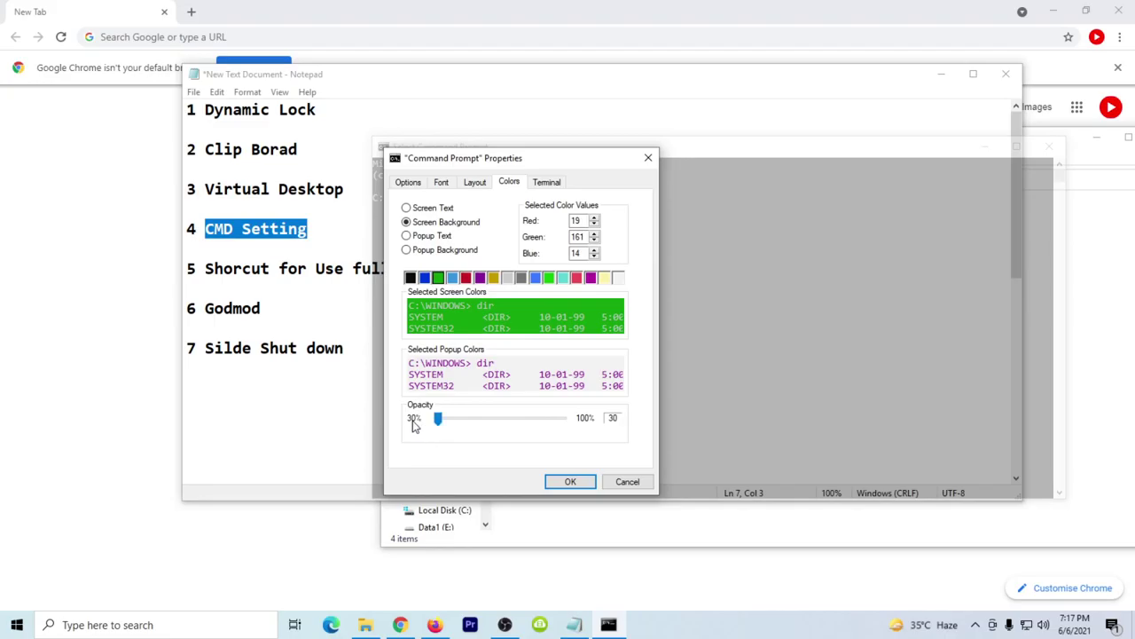
left_click(570, 481)
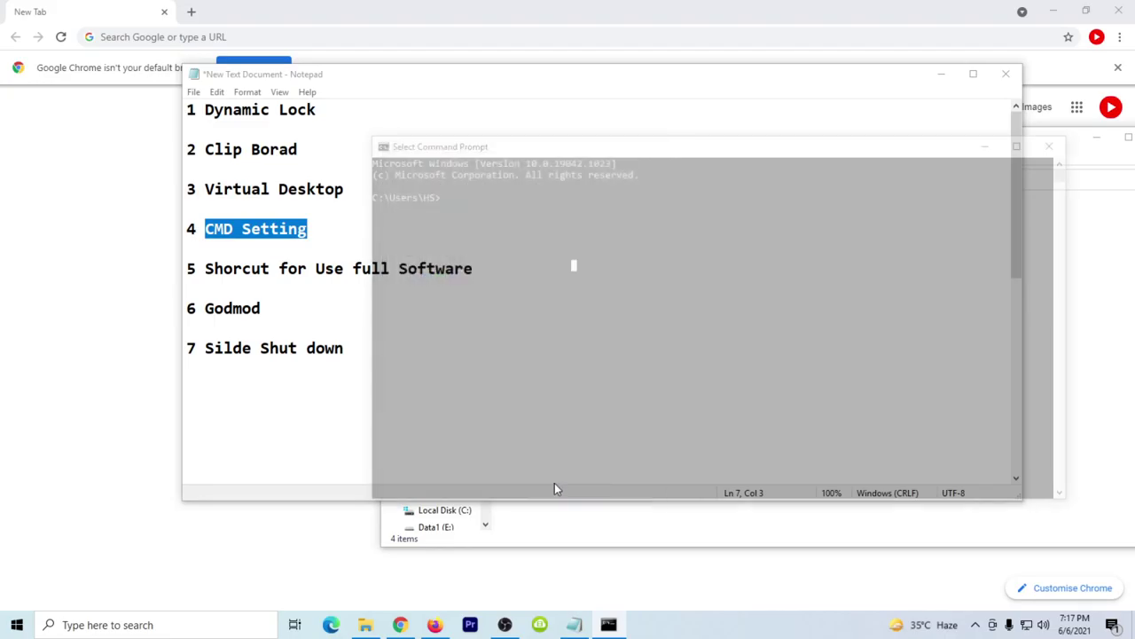
type("ipconfig/all")
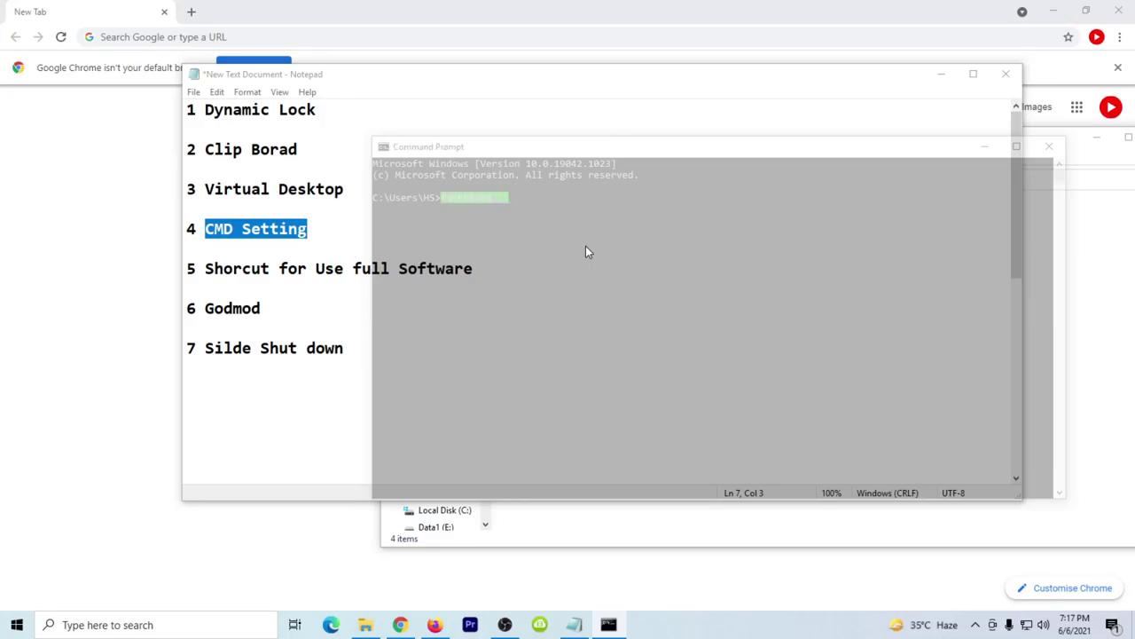
type(" | findstr \"IPv4 Address\" > C:\\Users\\HS\\Desktop\\ip.txt")
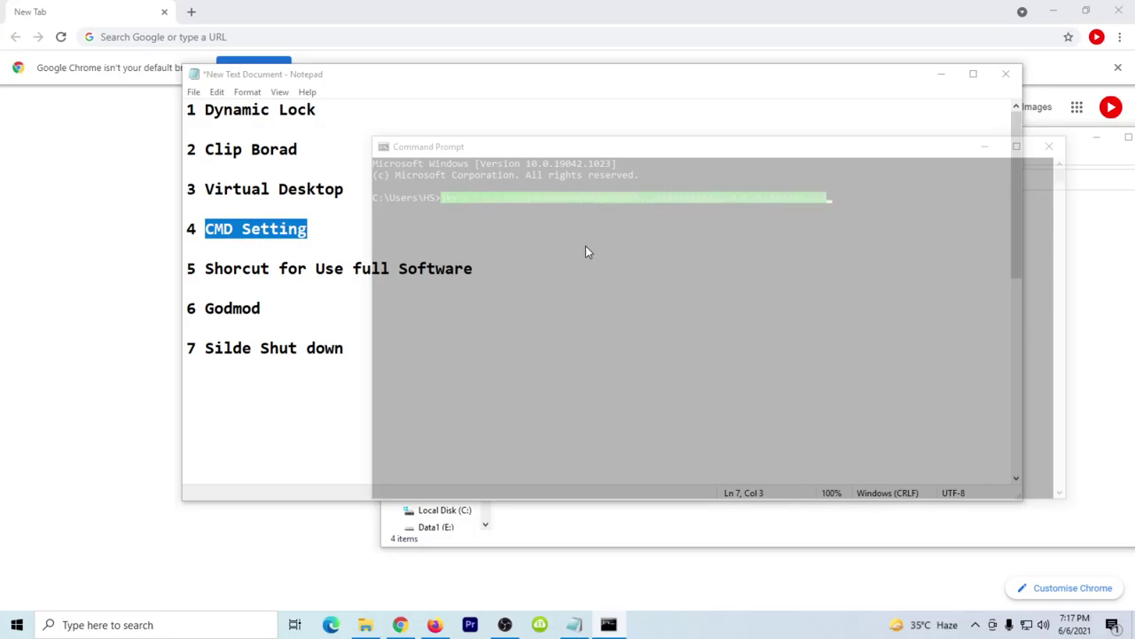
Step: Set the Command Prompt opacity to 72% and the popup background to dark red (197, 15, 31), applying both
right_click(687, 147)
left_click(728, 289)
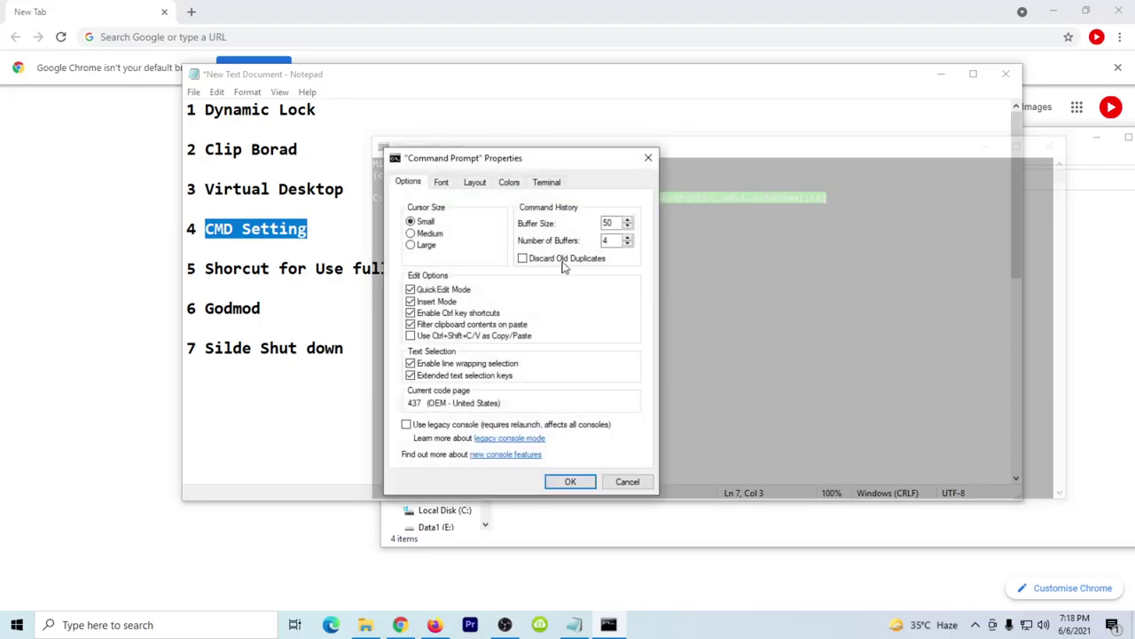
left_click(507, 181)
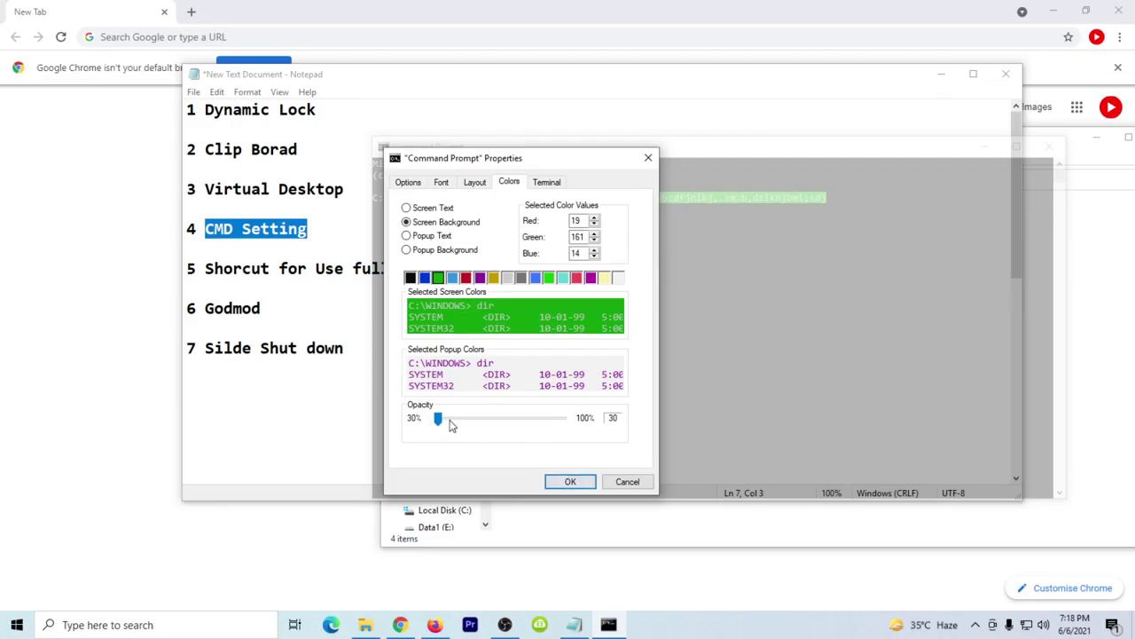
left_click_drag(437, 421, 515, 424)
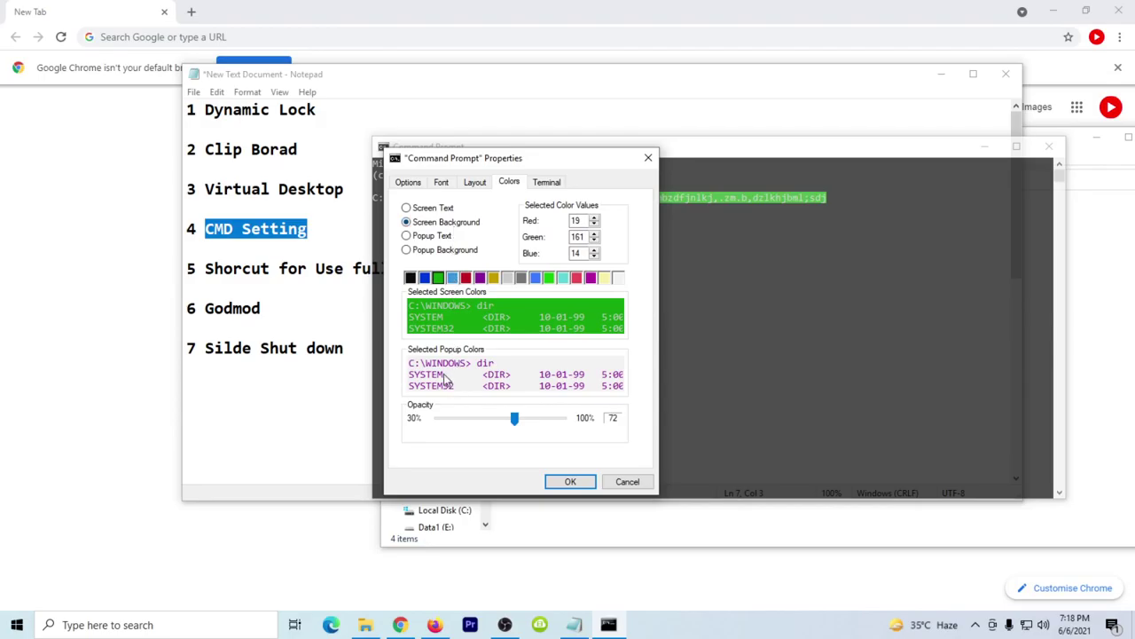
left_click(406, 236)
left_click(406, 250)
left_click(466, 278)
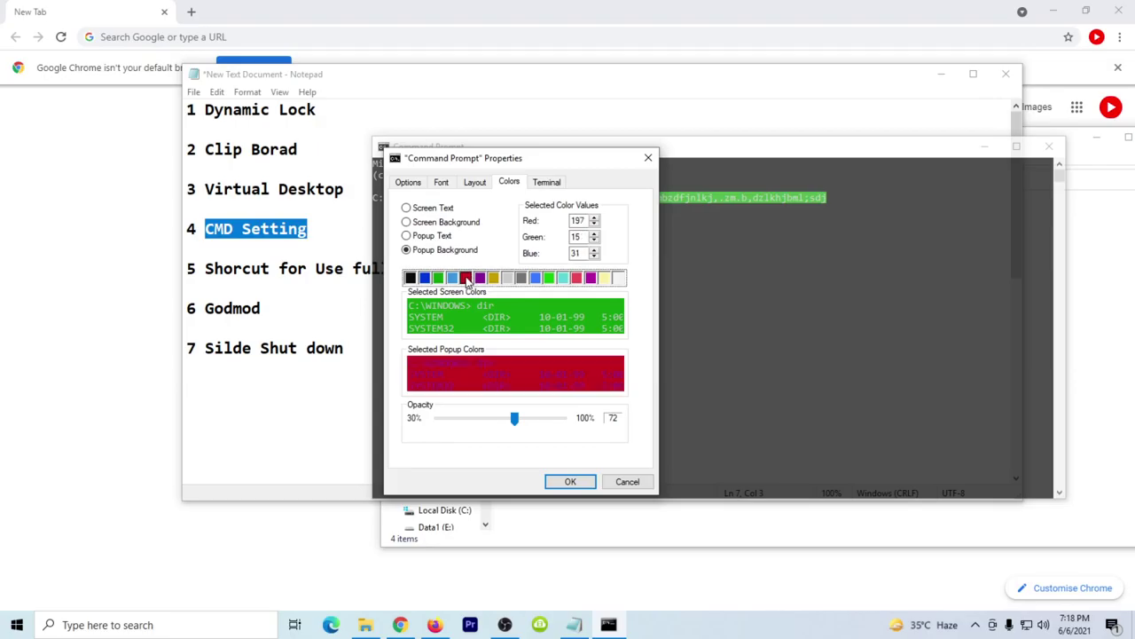
left_click(570, 482)
Step: Move the Command Prompt window slightly up and add random characters followed by "apt-get update" to the prompt line
left_click_drag(635, 151, 653, 123)
type("bbdfjdfjbapt-get update")
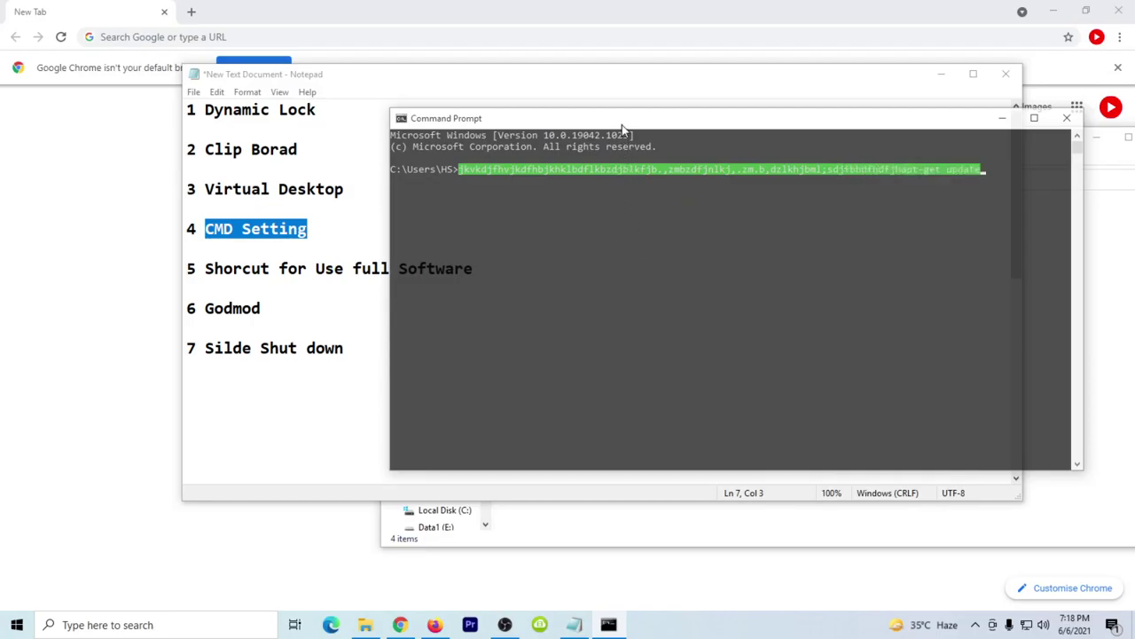
Step: Set the Command Prompt opacity to 92% and the popup background to dark red (197, 15, 31), applying both
right_click(623, 129)
left_click(657, 265)
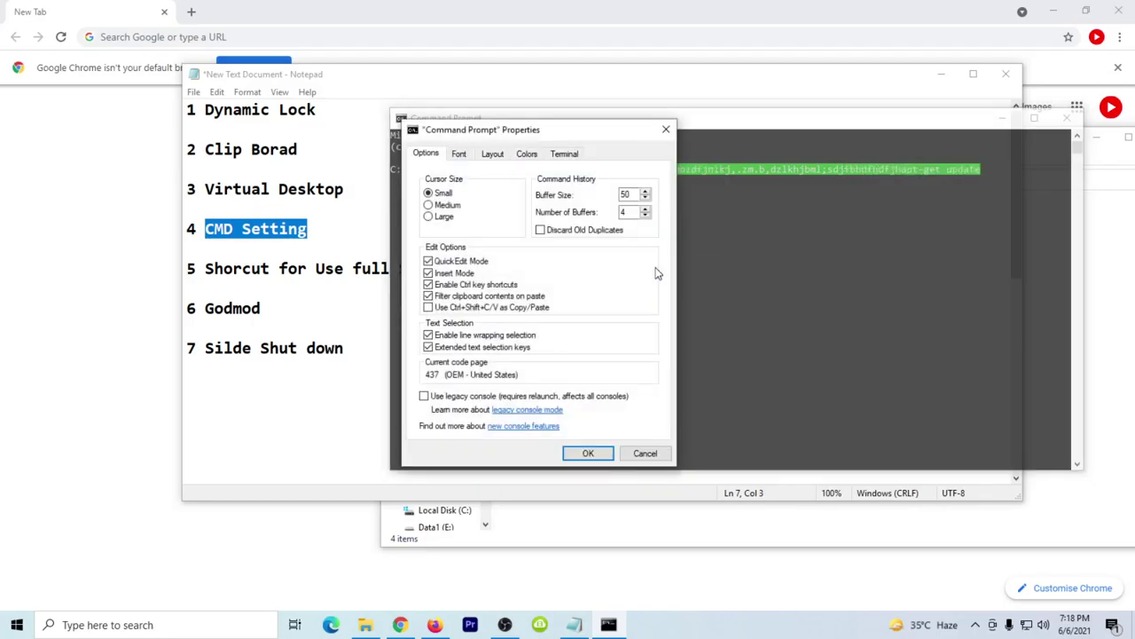
left_click(522, 154)
left_click_drag(536, 397, 570, 395)
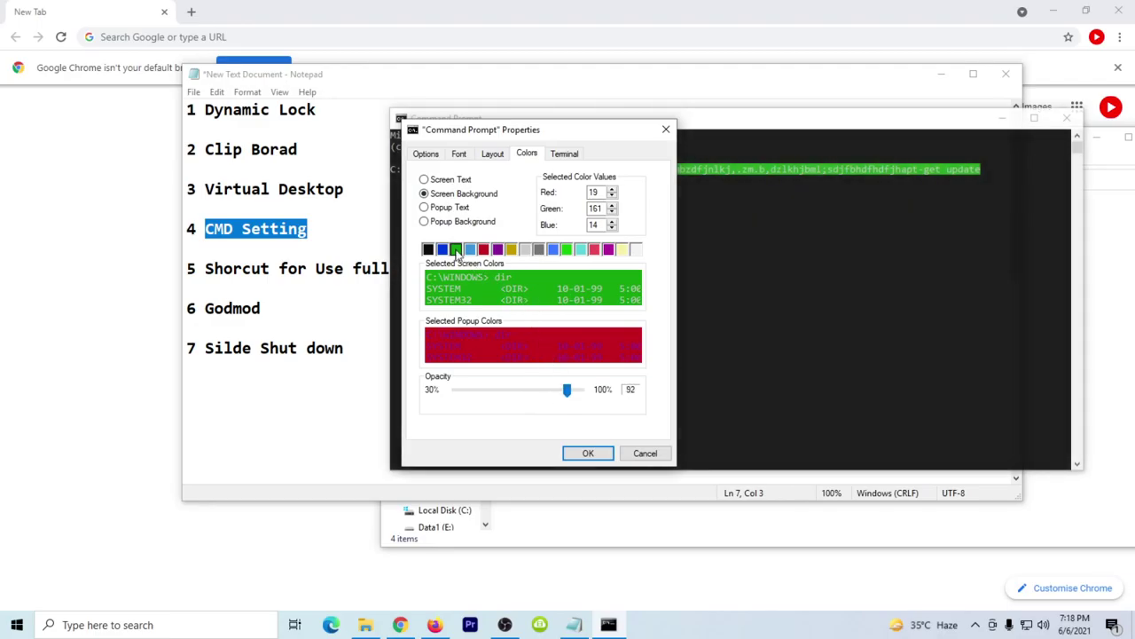
left_click(426, 221)
left_click(485, 251)
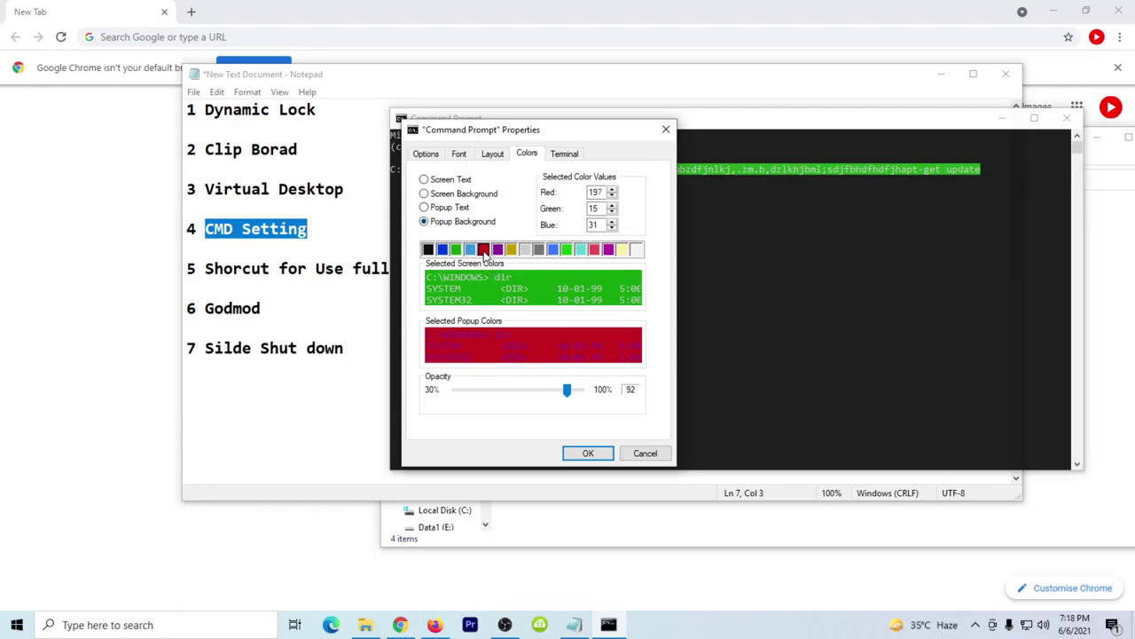
left_click(588, 453)
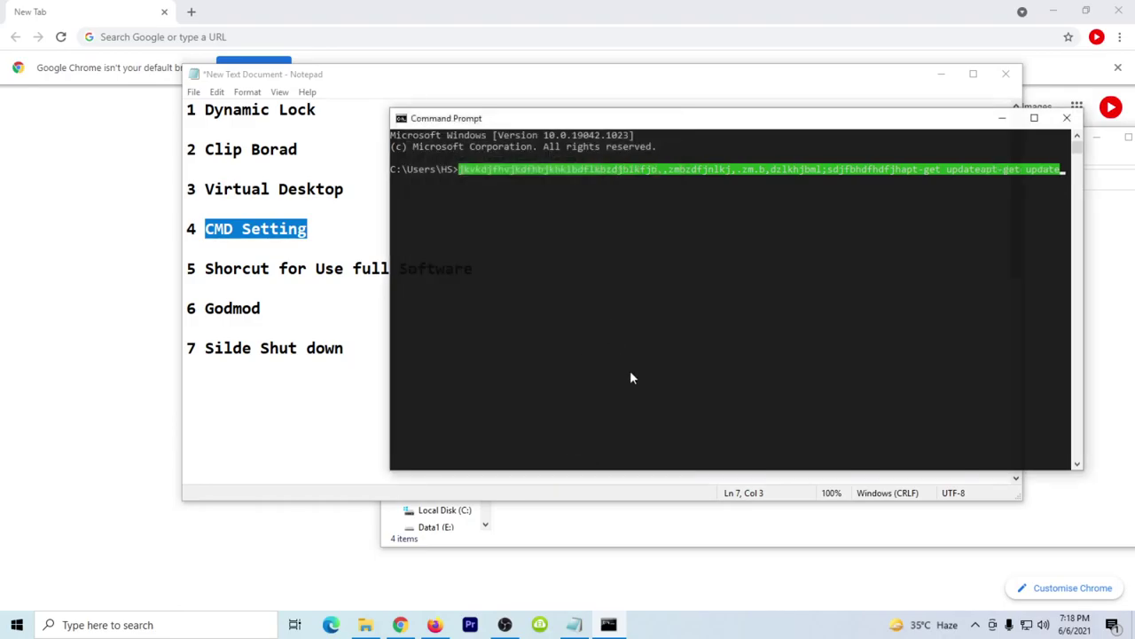
Step: Append "apt-get update" repeatedly to the text on the prompt line
type("apt-get update")
key("ctrl+v")
key("ctrl+v")
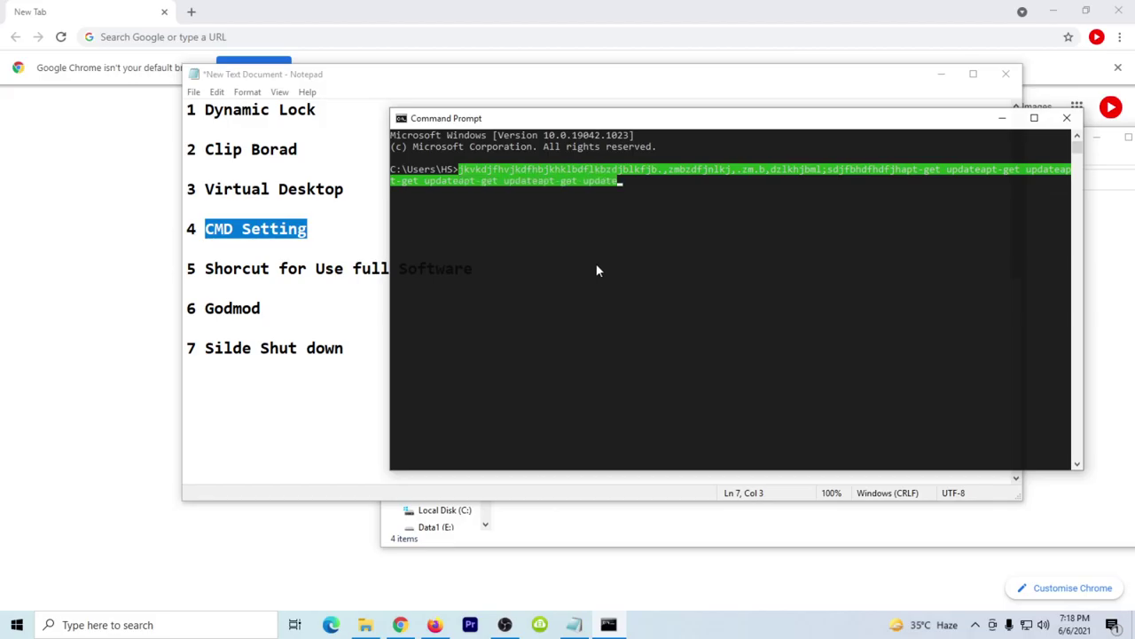
Step: Review the colour, terminal, layout, font and general option settings in the Command Prompt properties
right_click(626, 129)
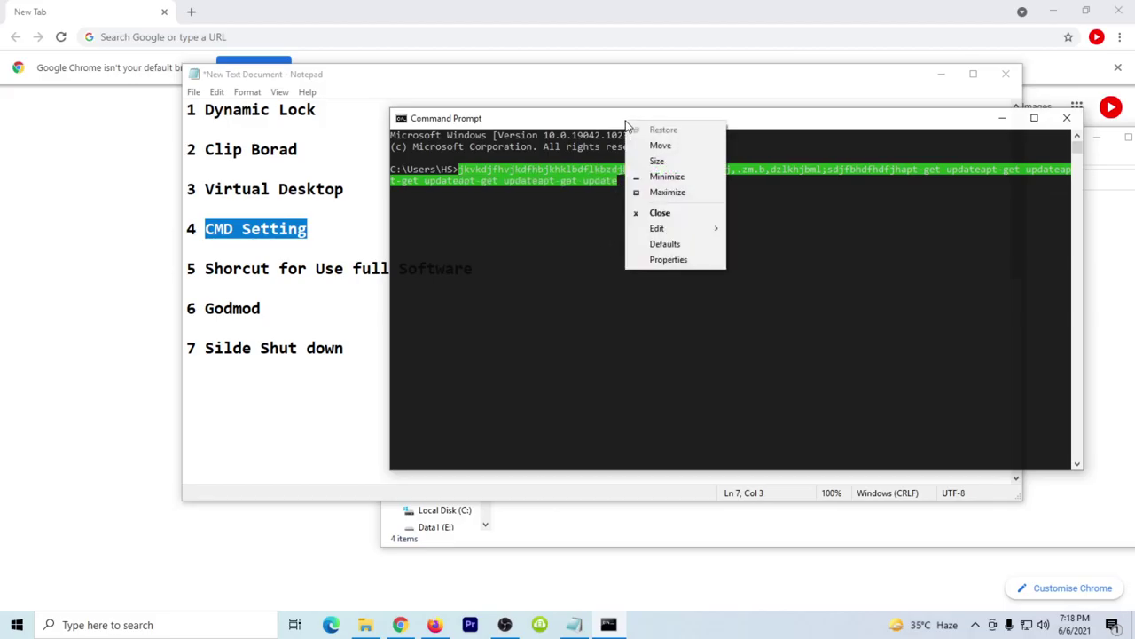
left_click(668, 271)
left_click(522, 157)
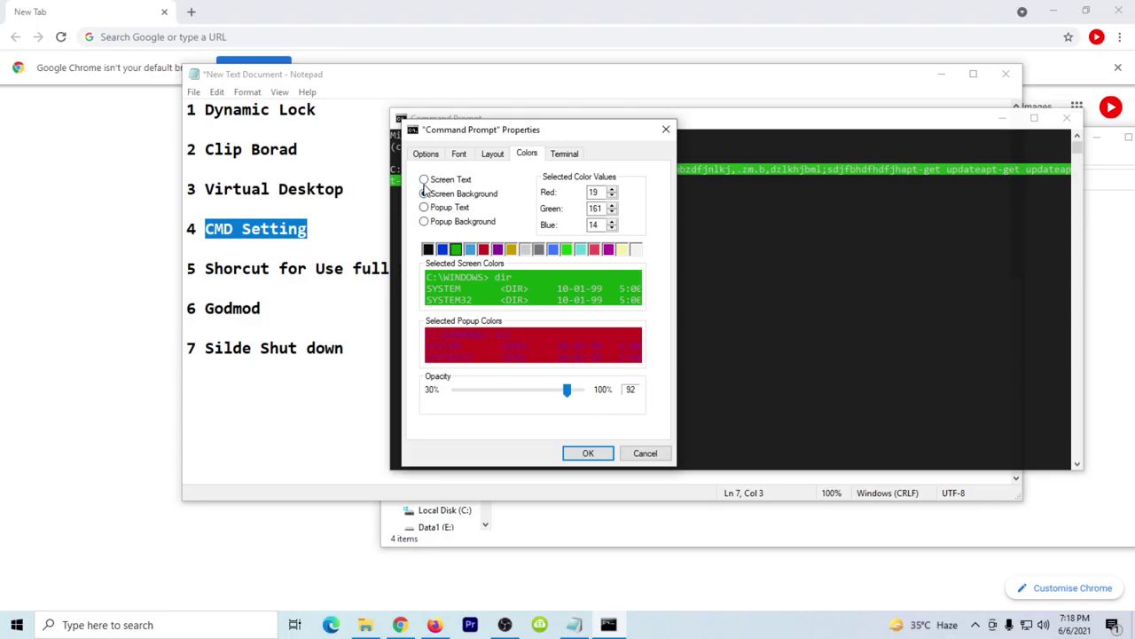
left_click(566, 156)
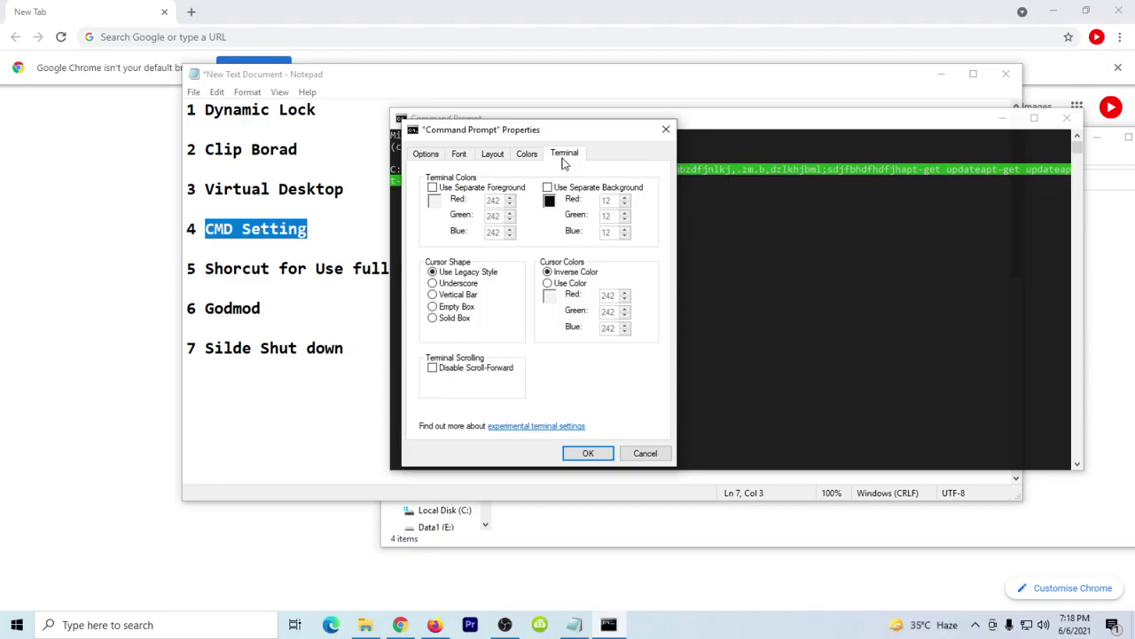
left_click(527, 156)
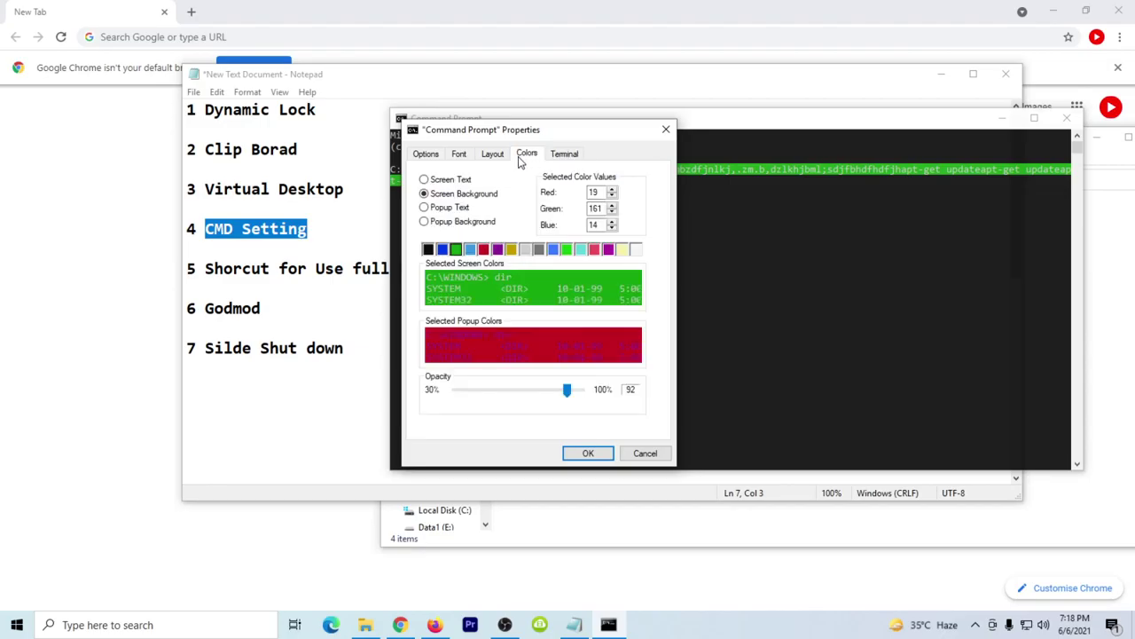
left_click(493, 157)
left_click(459, 156)
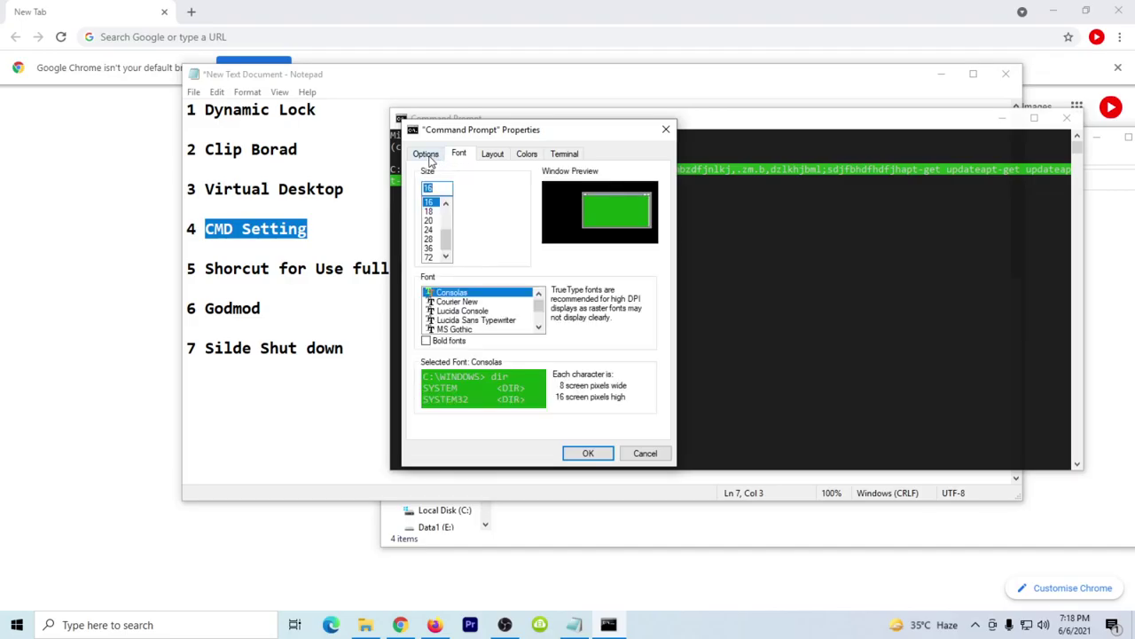
left_click(429, 157)
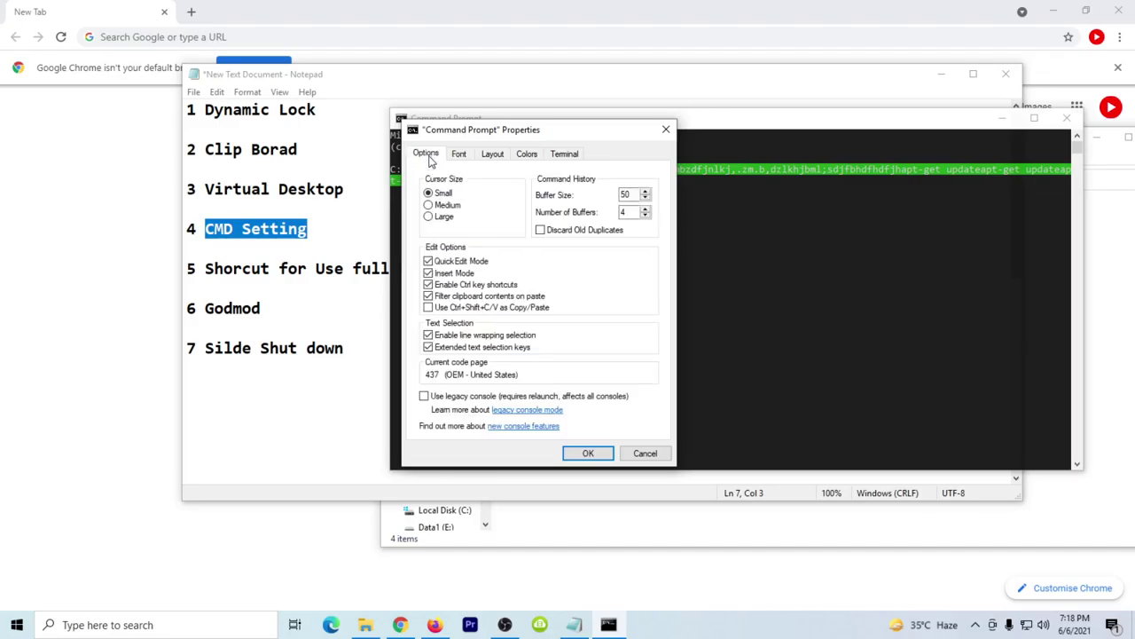
Step: Set the Command Prompt screen text to light blue (58, 150, 221), apply it and add sample characters to the prompt line
left_click(493, 155)
left_click(525, 156)
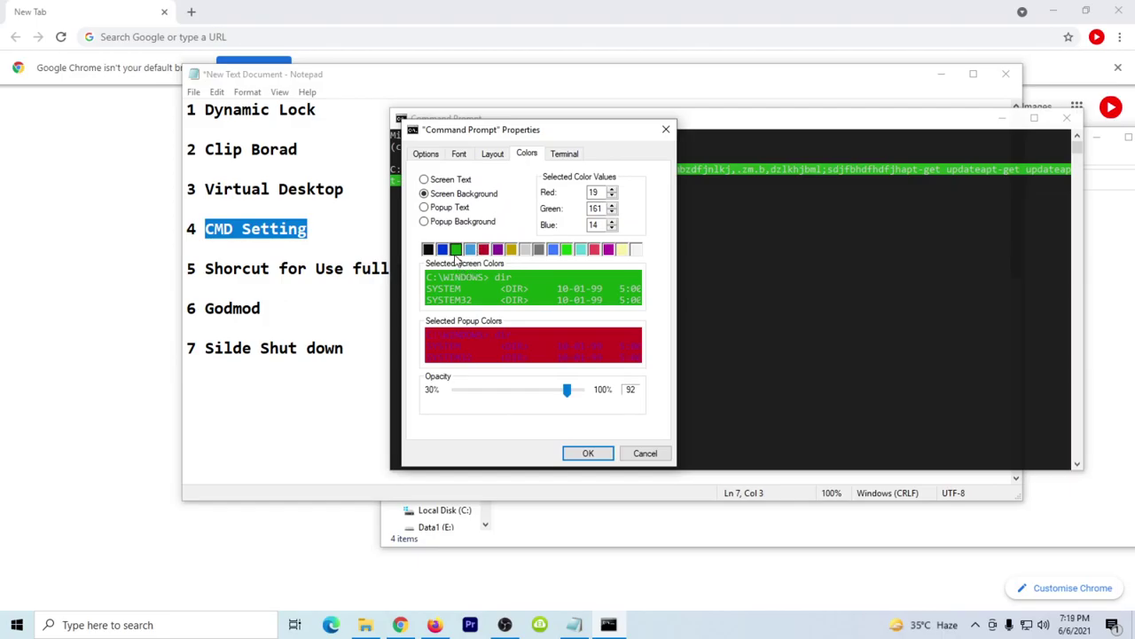
left_click(426, 180)
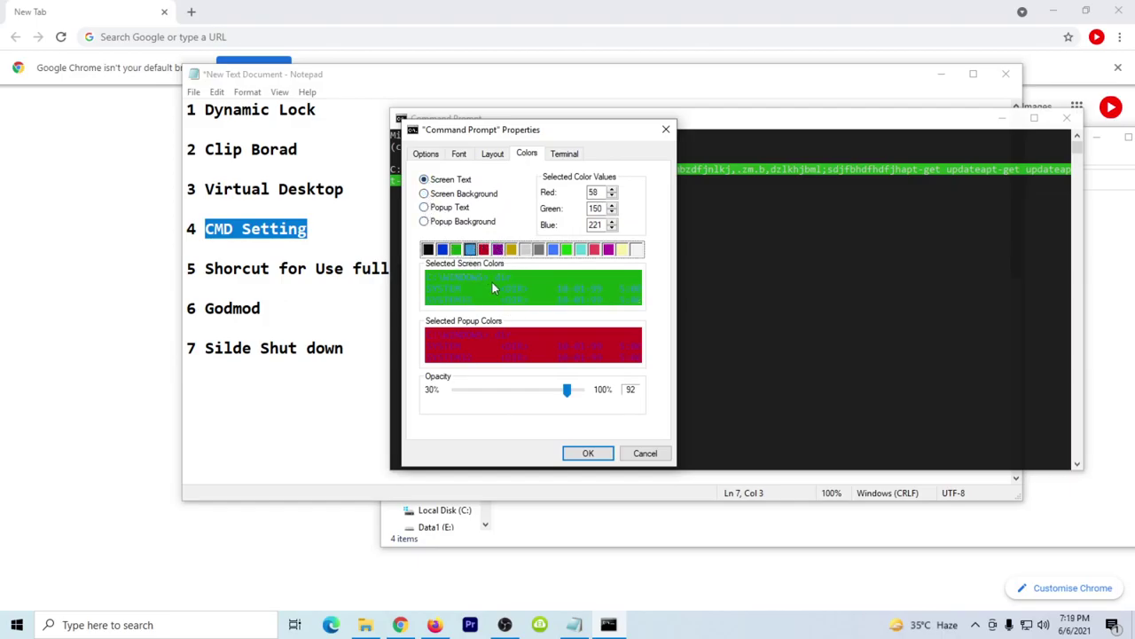
left_click(587, 453)
type("apt-get")
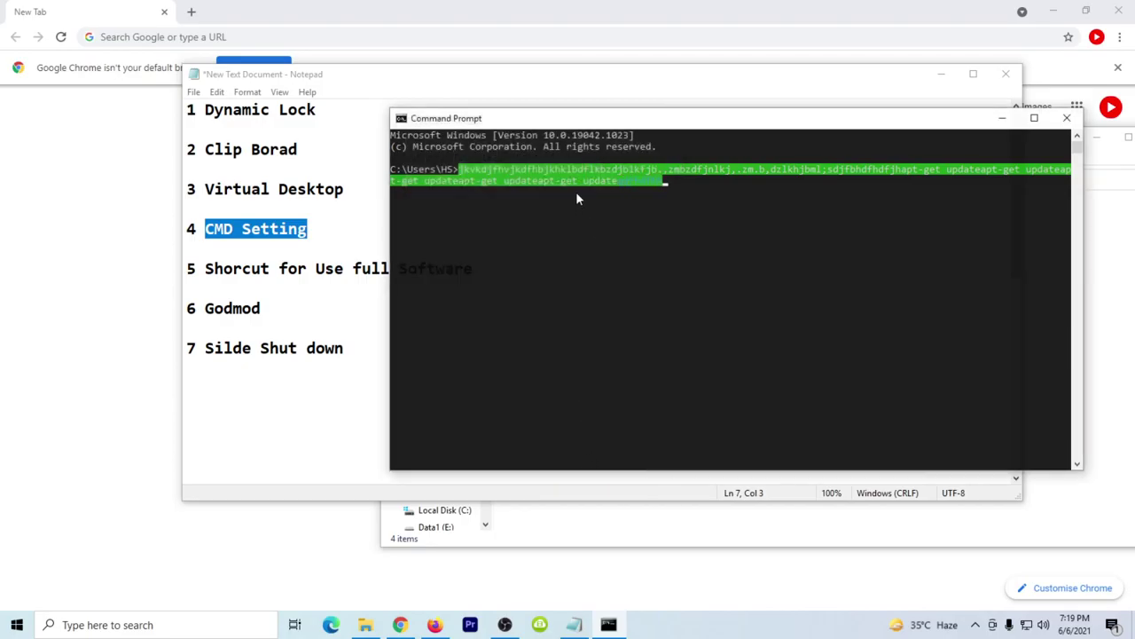
right_click(587, 121)
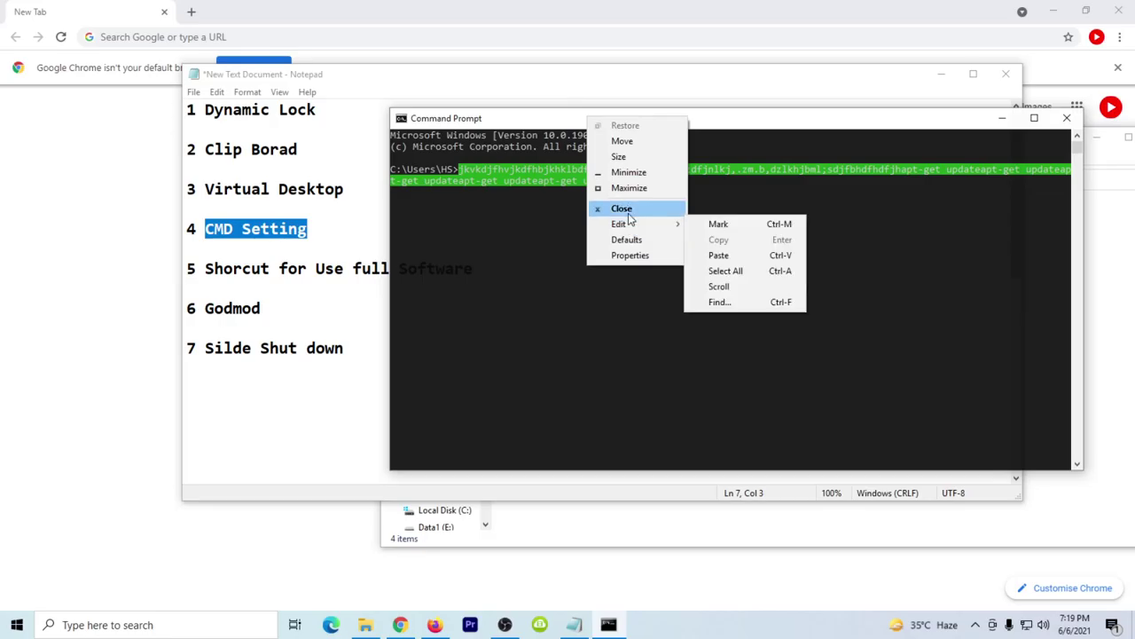
left_click(628, 256)
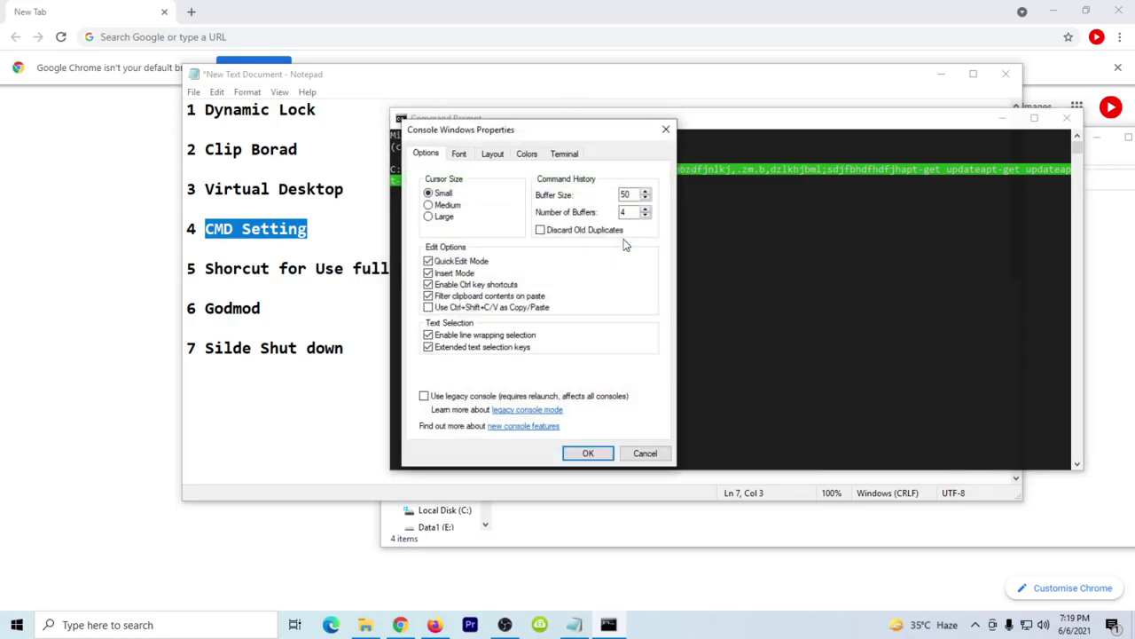
left_click(578, 454)
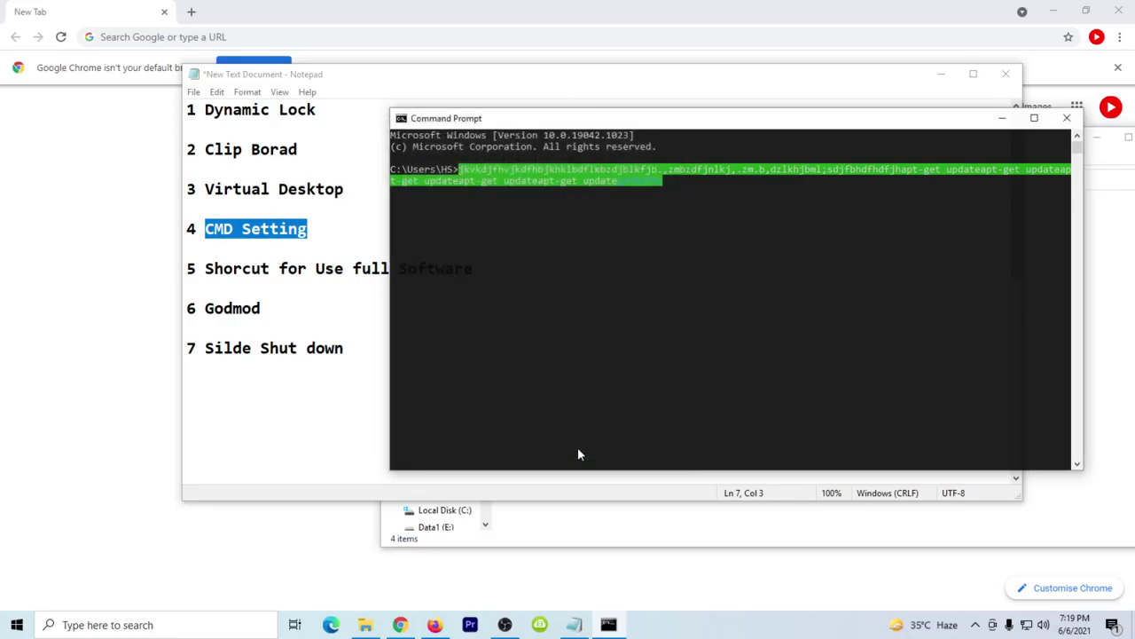
Step: Set the Command Prompt screen text to black (12, 12, 12), apply it and add random sample characters to the prompt line
right_click(586, 128)
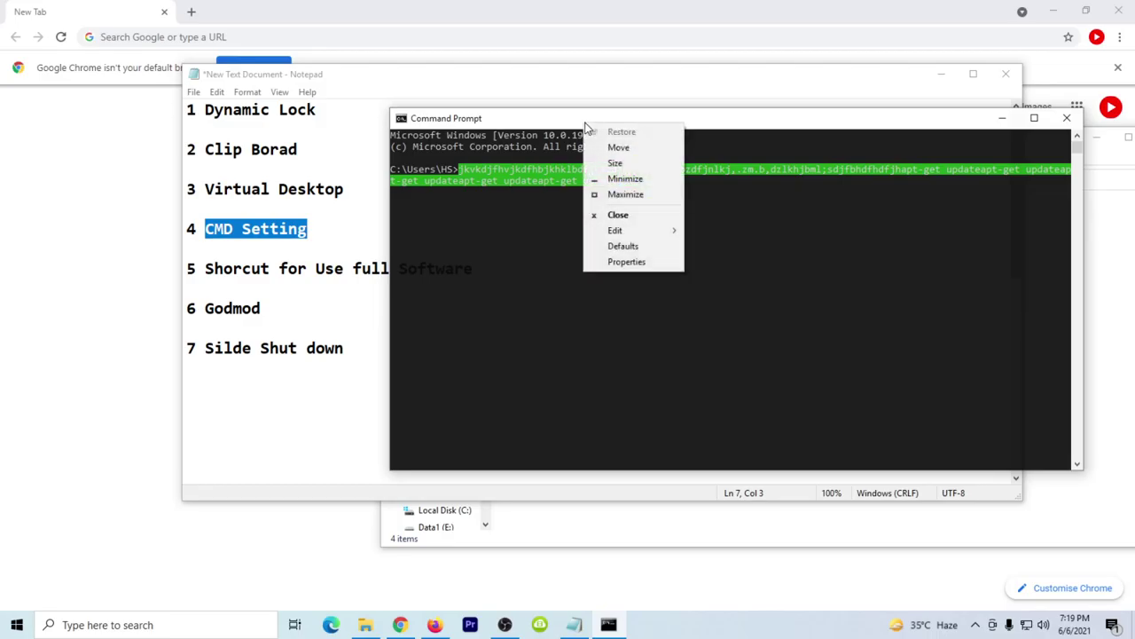
left_click(628, 262)
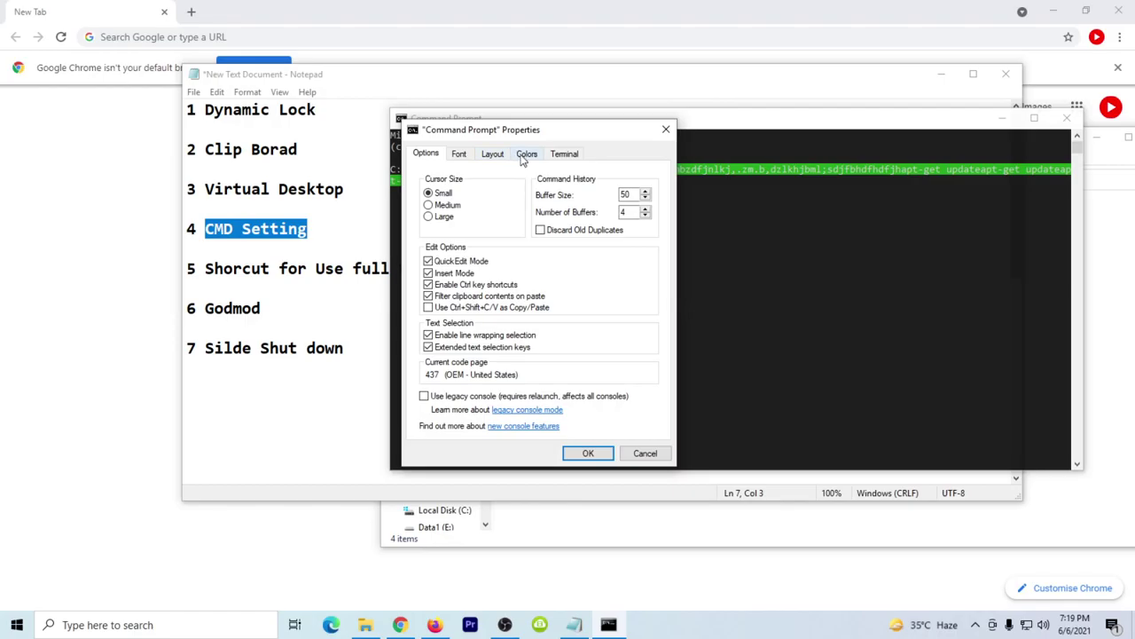
left_click(526, 154)
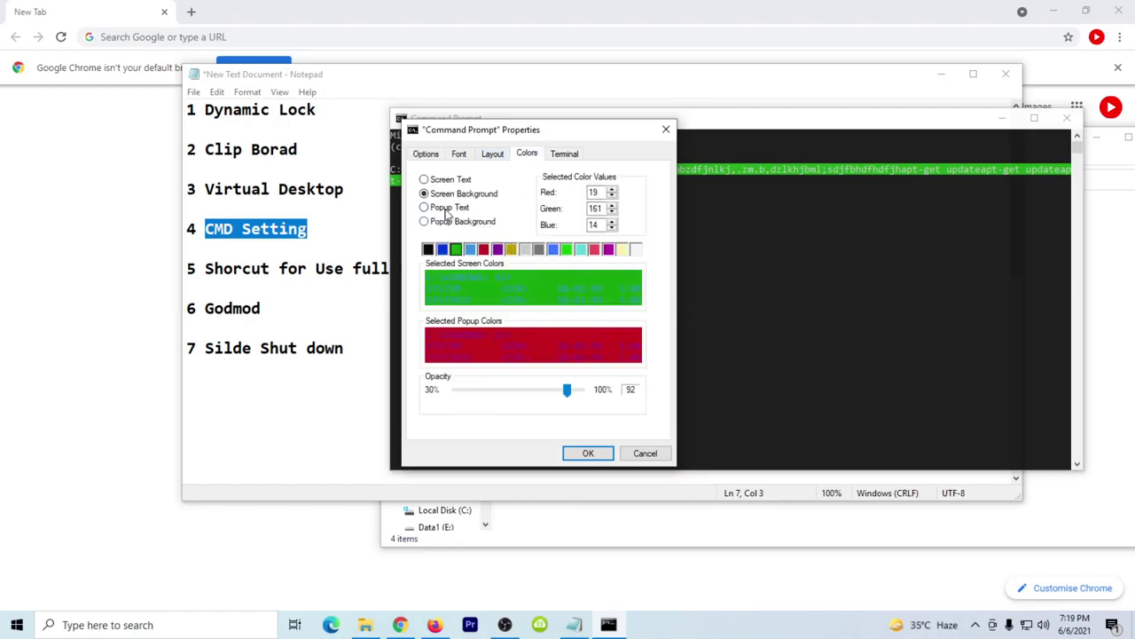
left_click(433, 157)
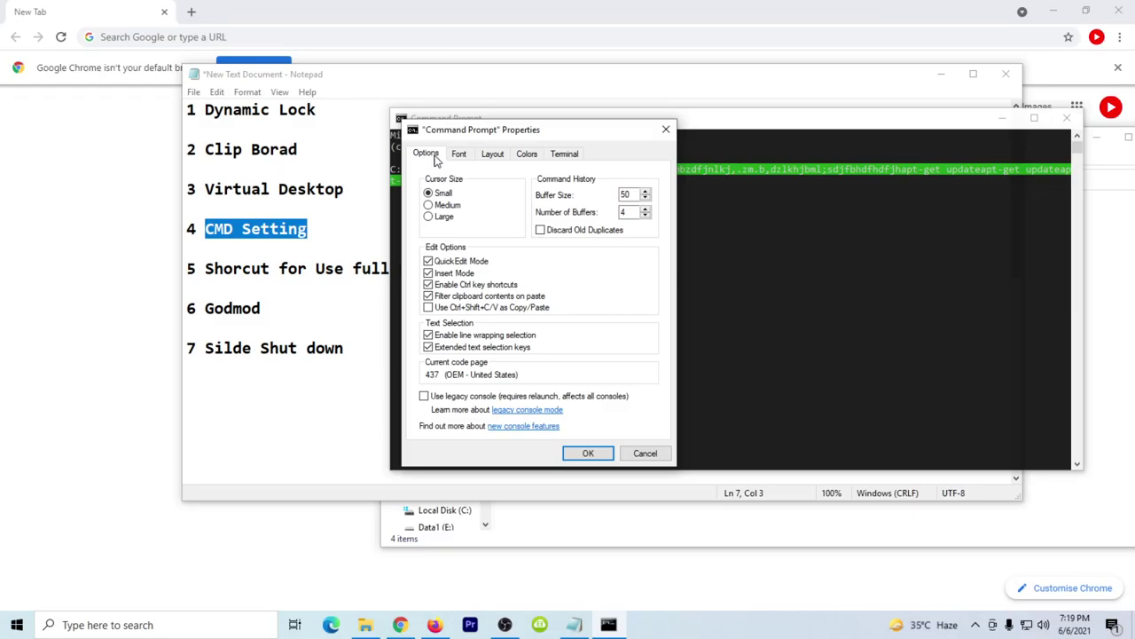
left_click(458, 155)
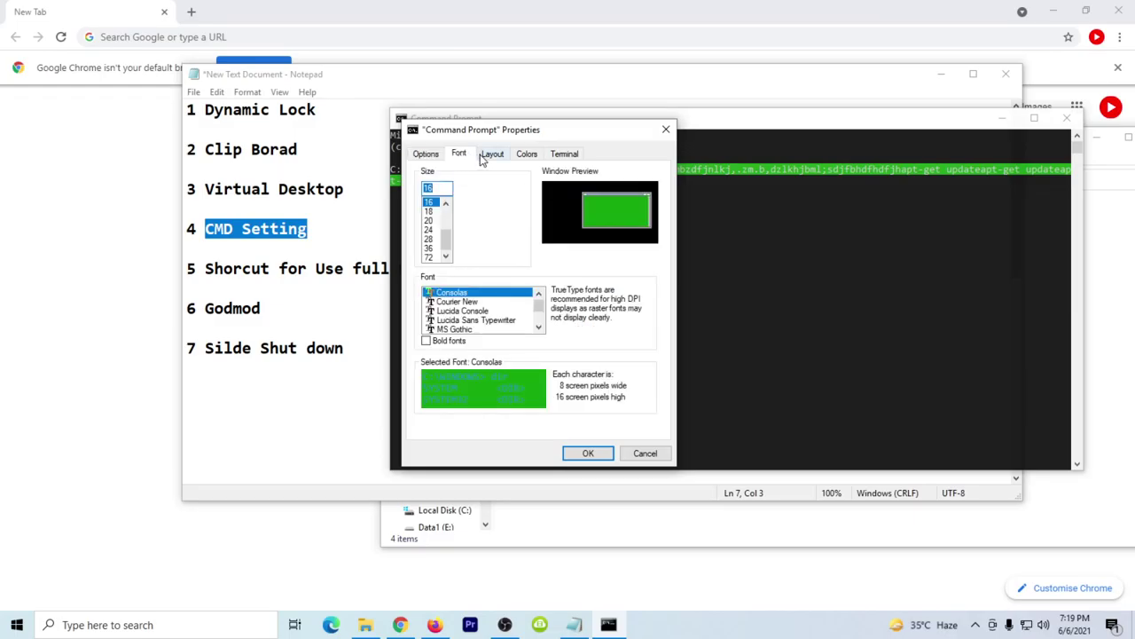
left_click(487, 155)
left_click(526, 155)
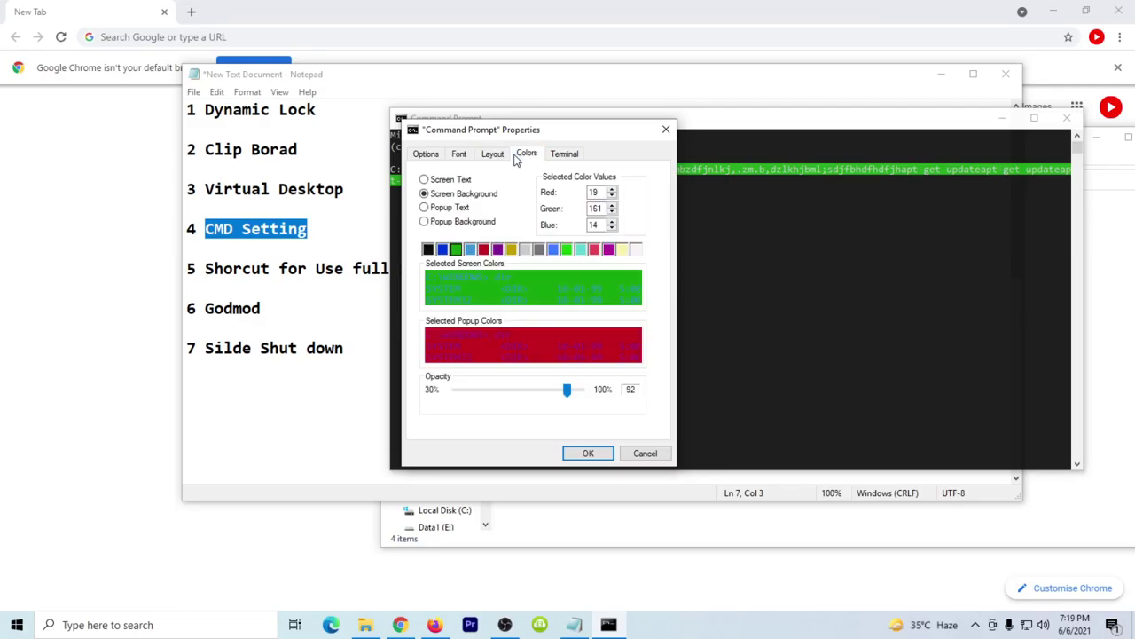
left_click(425, 180)
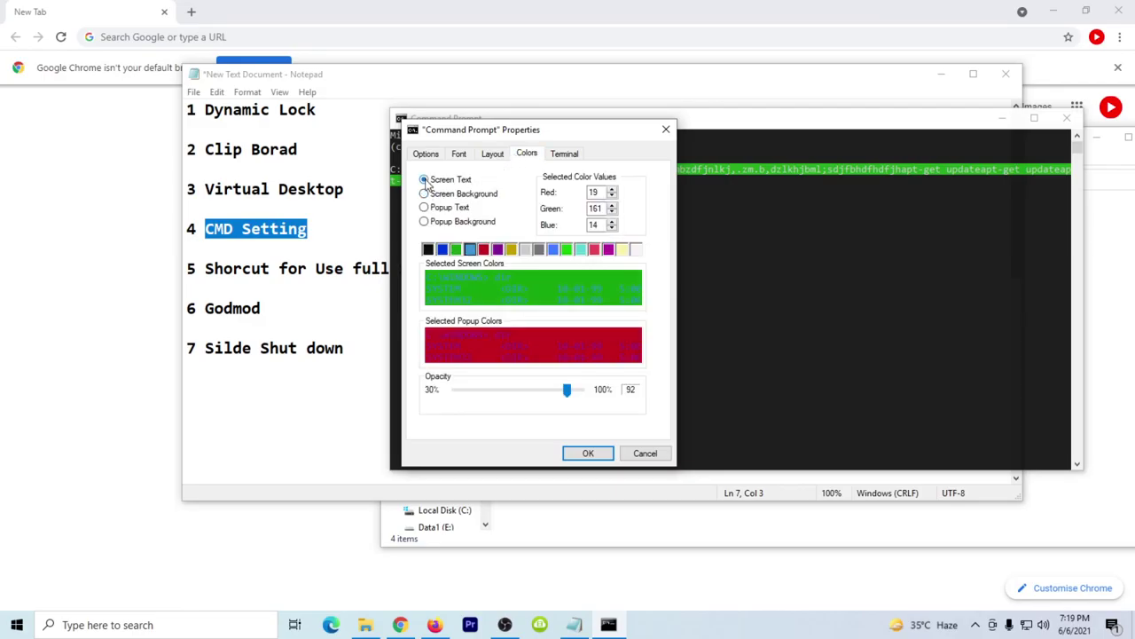
left_click(428, 250)
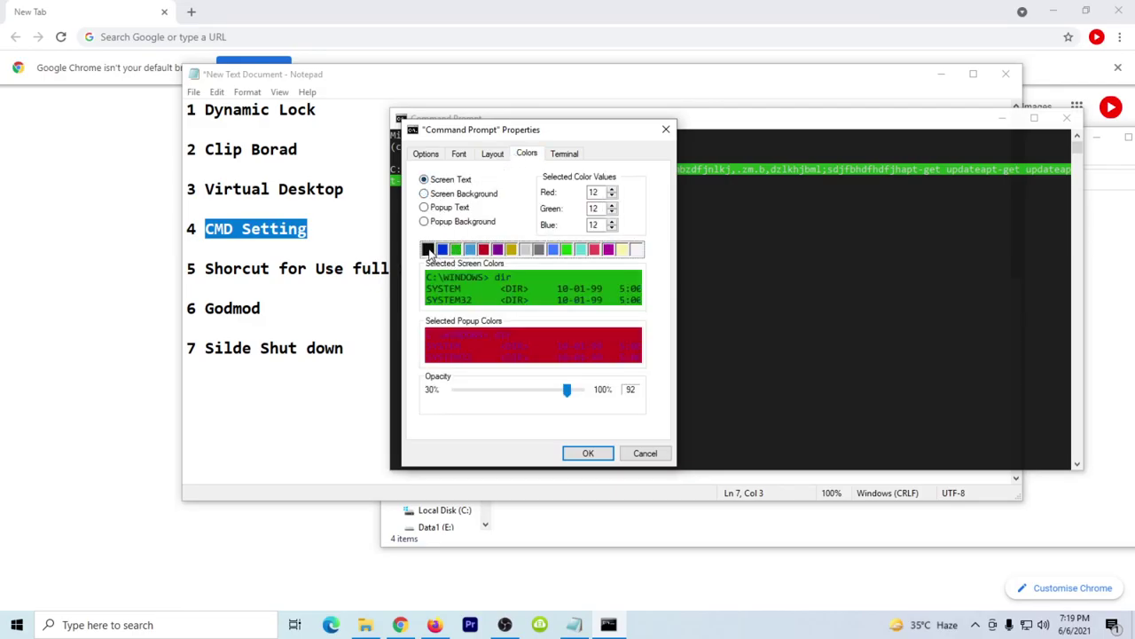
left_click(587, 453)
type("dvszdgdfghdfghdsf")
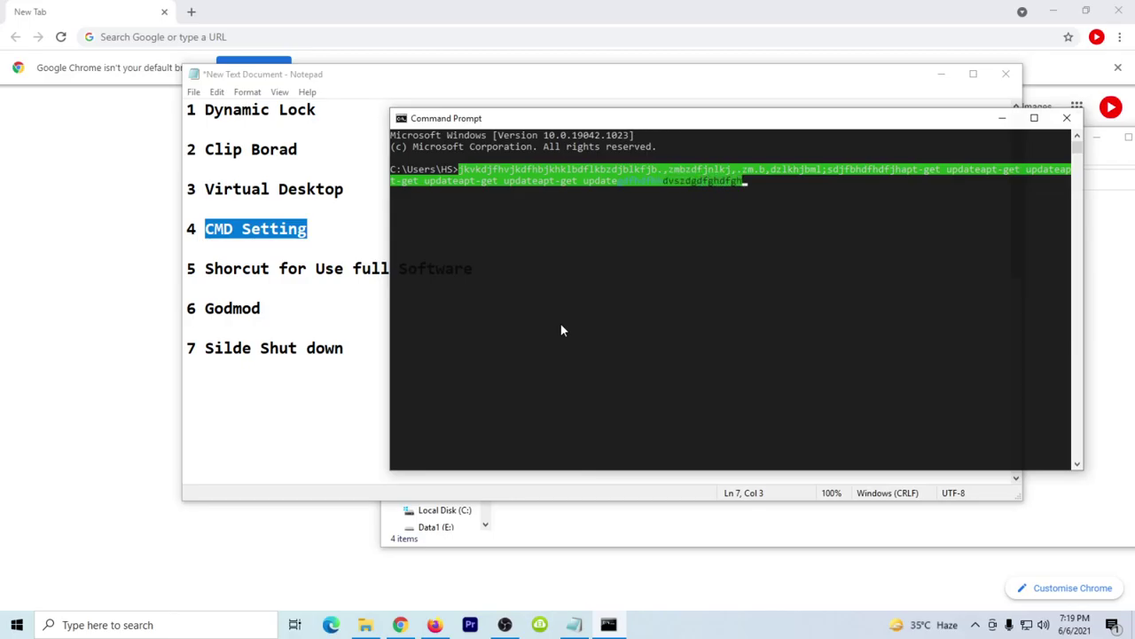
Step: Set the Command Prompt screen background to bright green (22, 198, 12), apply it and add more random characters to the prompt line
right_click(619, 119)
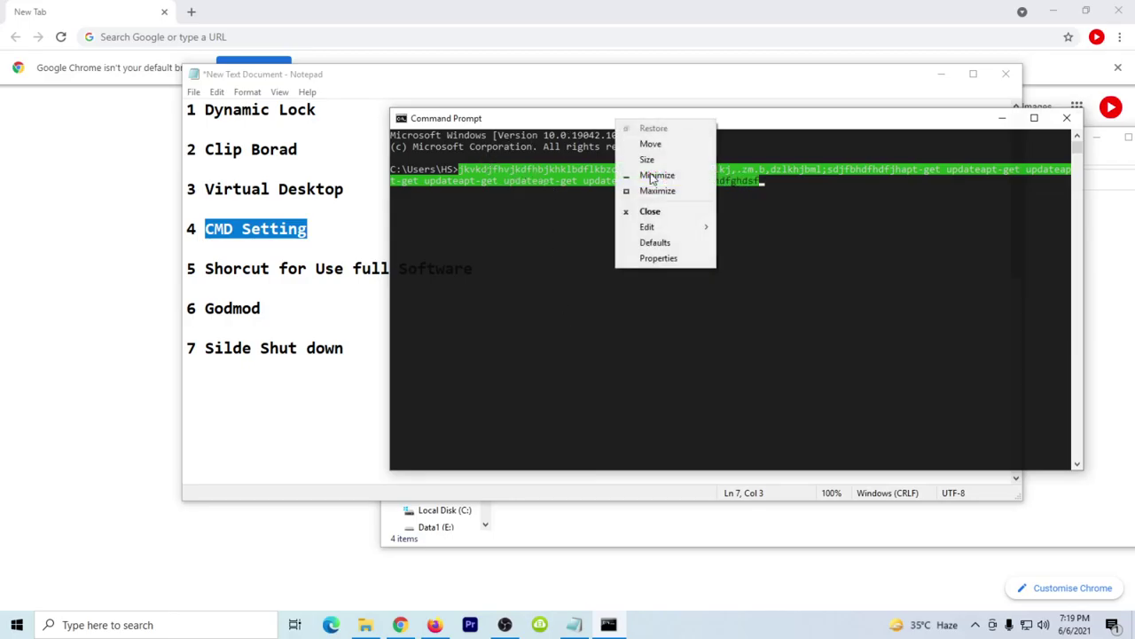
left_click(657, 258)
left_click(527, 154)
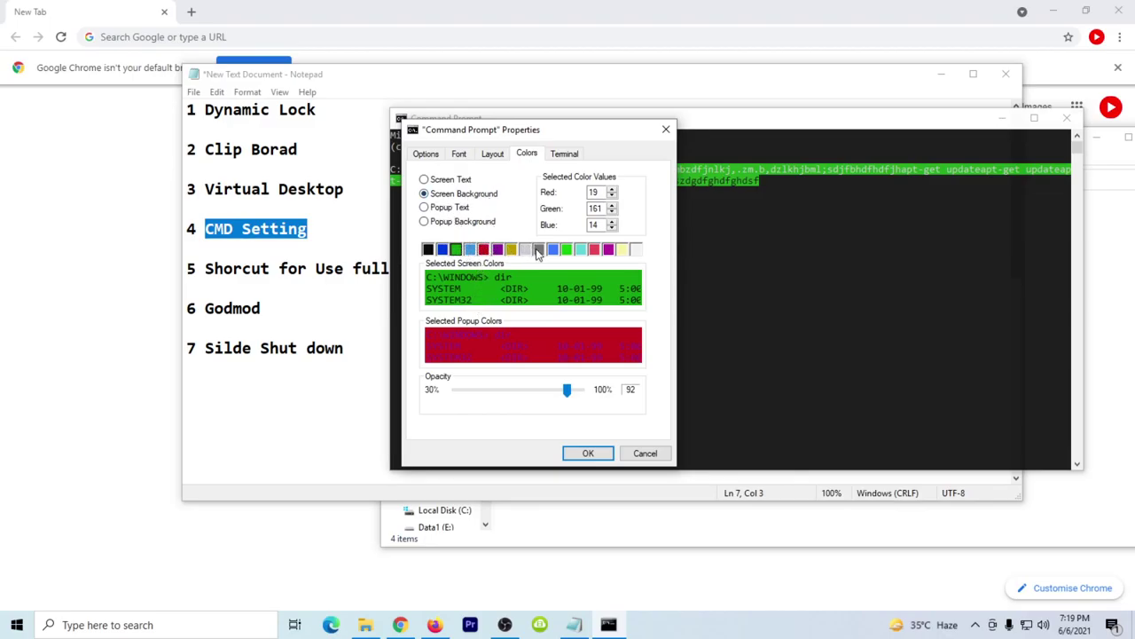
left_click(569, 251)
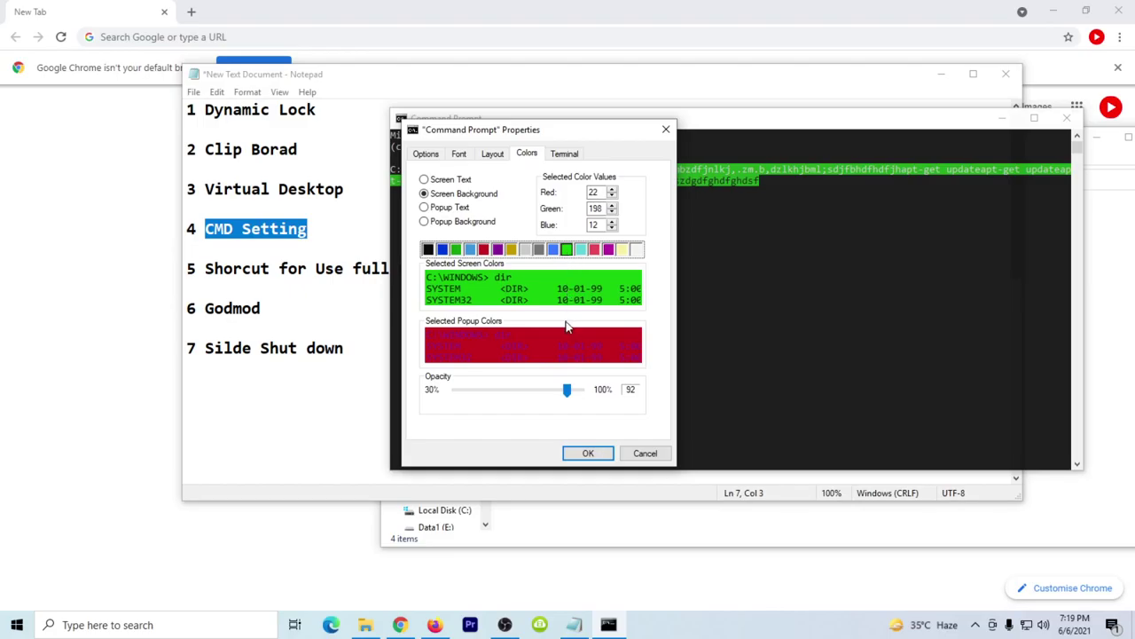
left_click(578, 450)
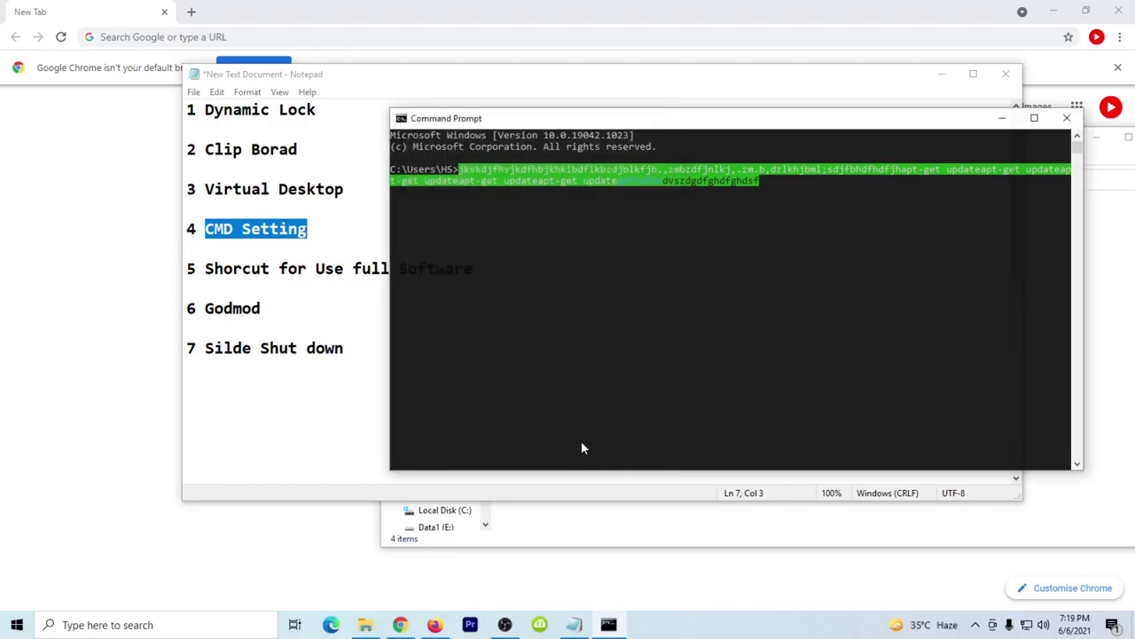
type("hhrtjhrthrthhfh")
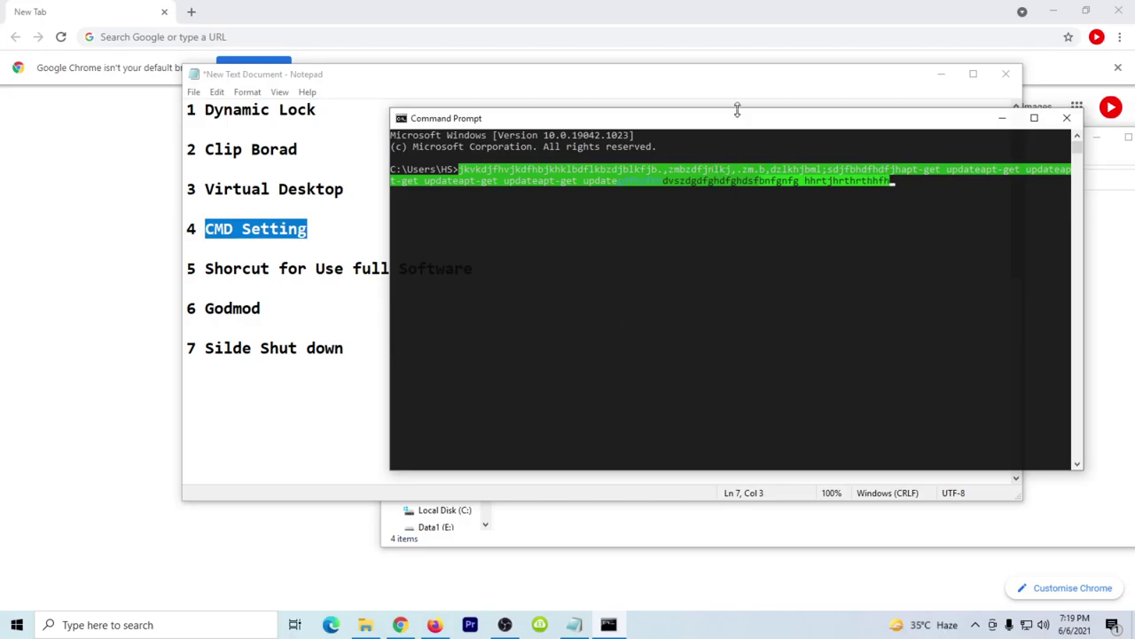
Step: Set the Command Prompt popup text to blue (0, 55, 218), apply it and add random characters to the prompt line
right_click(706, 127)
left_click(720, 259)
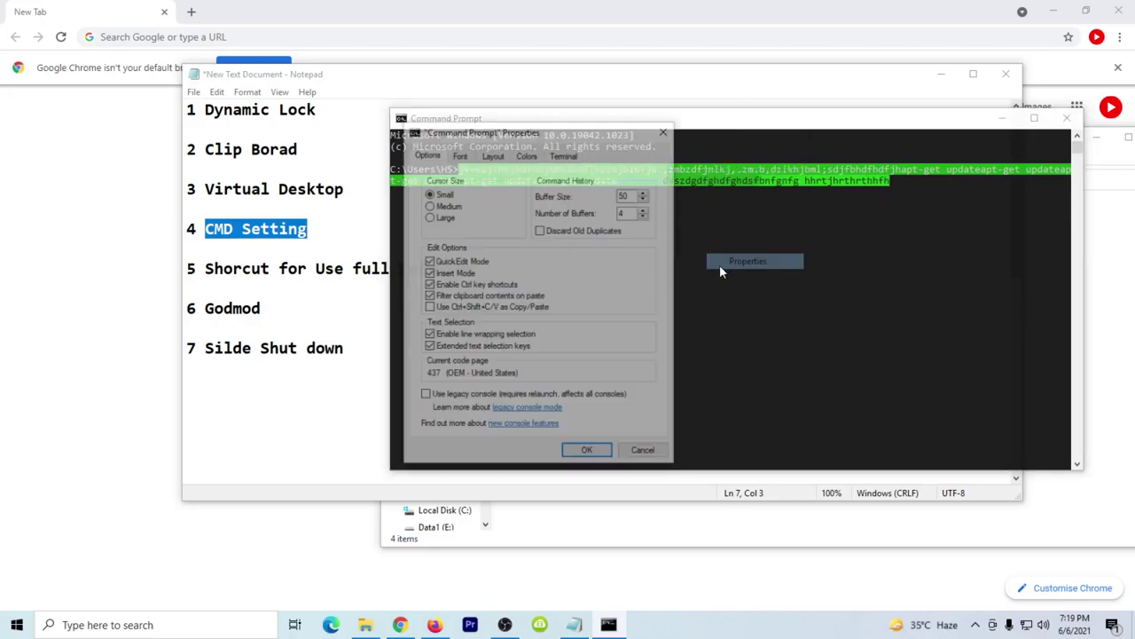
left_click(525, 155)
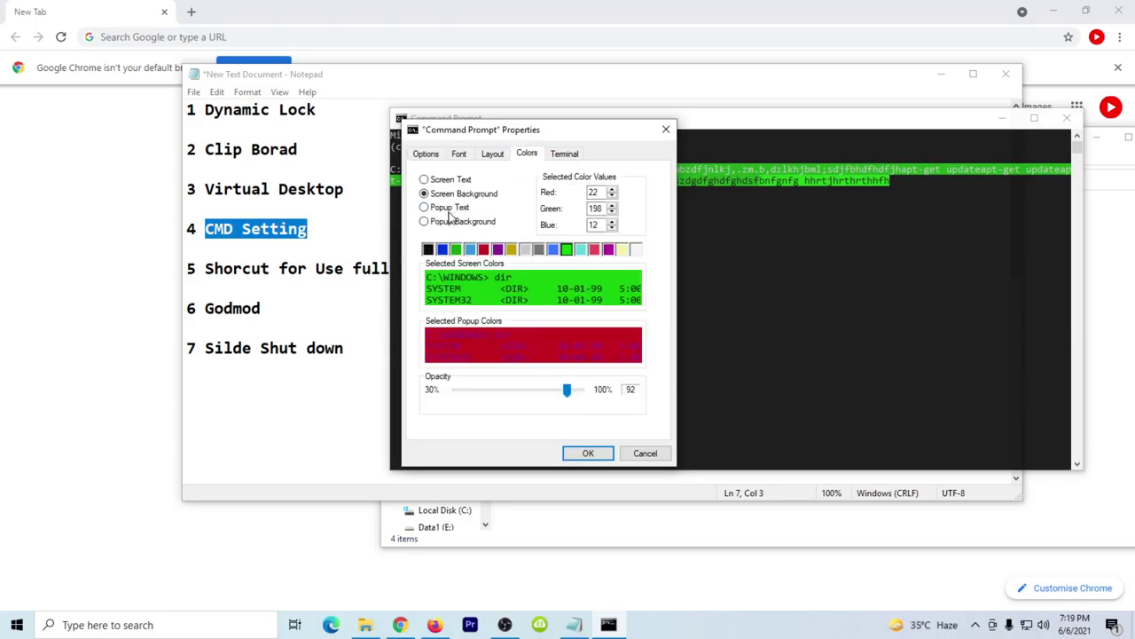
left_click(424, 208)
left_click(442, 249)
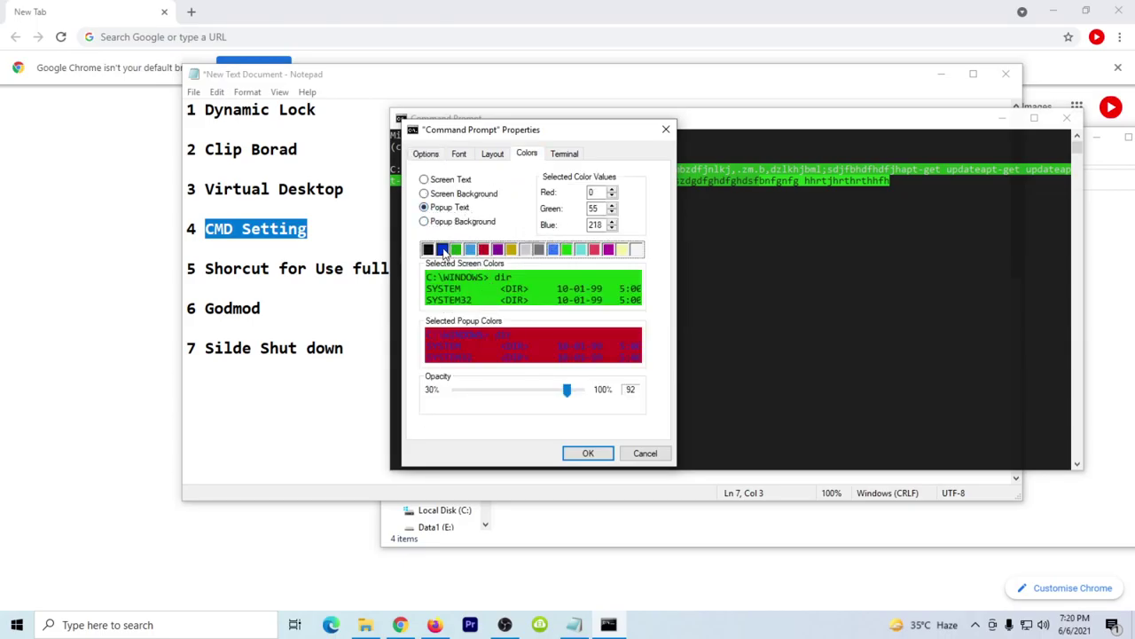
left_click(587, 453)
type("nsdfhntmnrt")
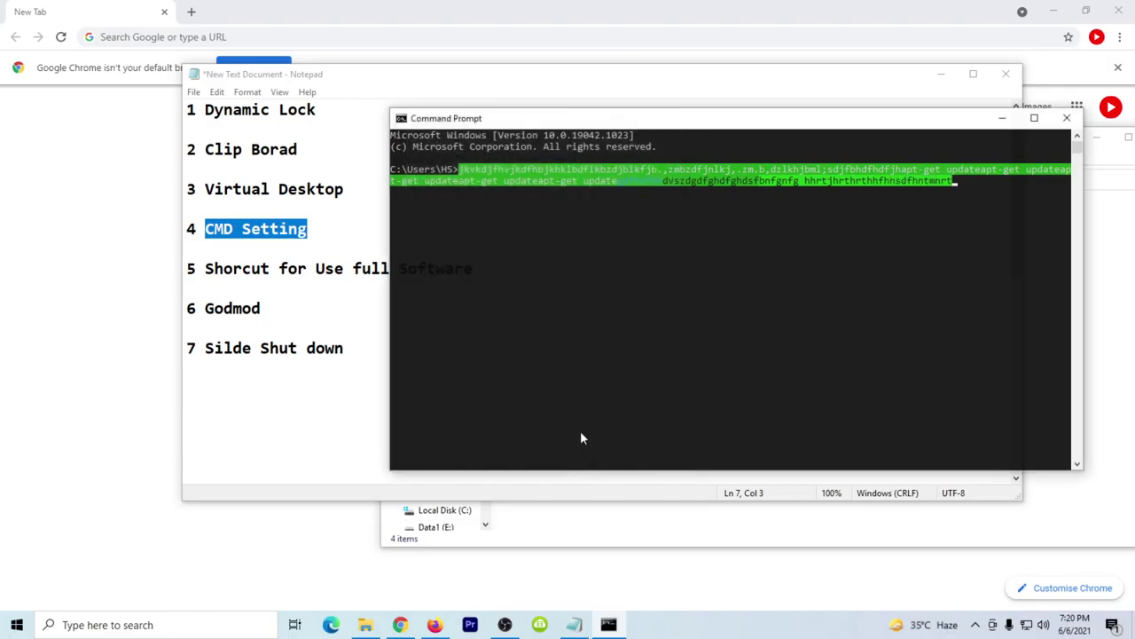
Step: Replace the old Command Prompt window with a newly launched one and place it over the Notepad list
left_click_drag(524, 121, 441, 164)
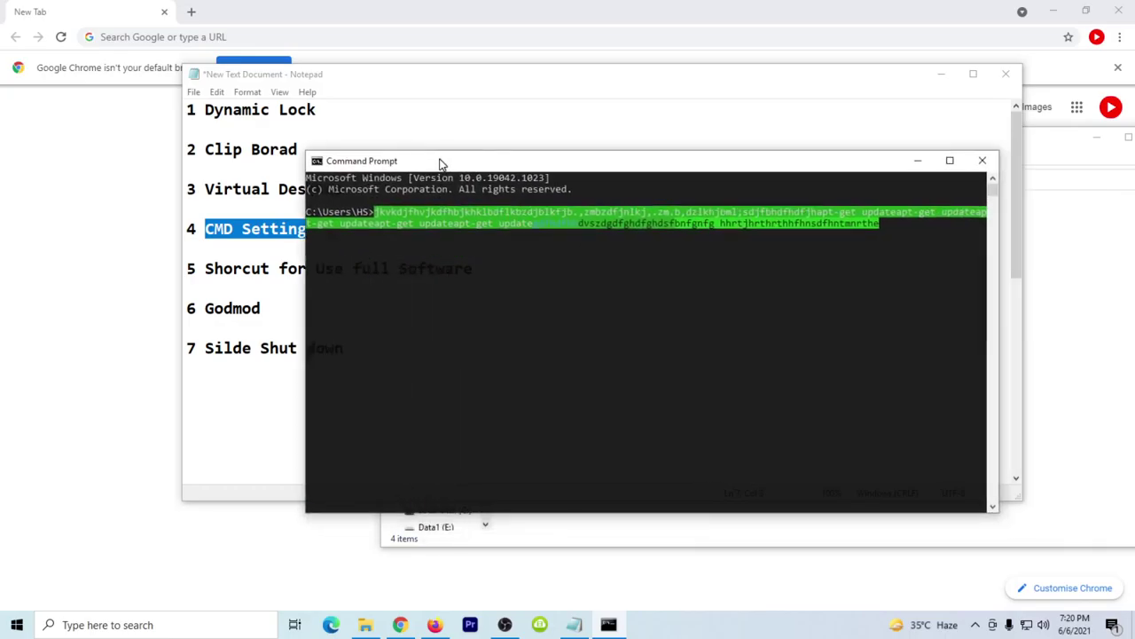
left_click(165, 628)
type("cmd")
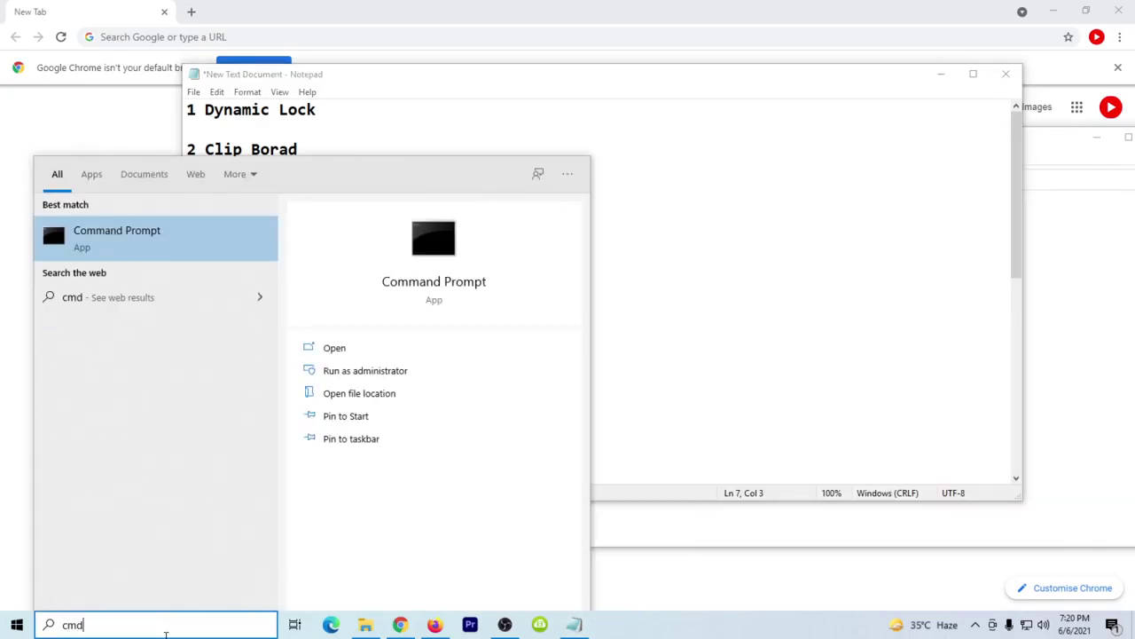
key("Return")
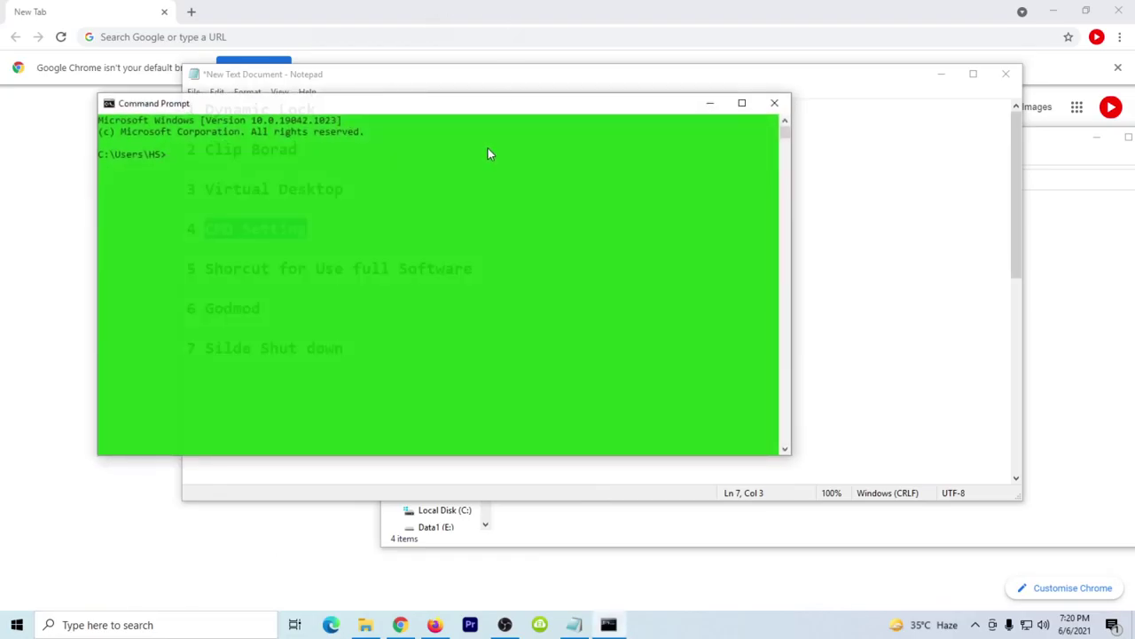
left_click_drag(432, 110, 577, 130)
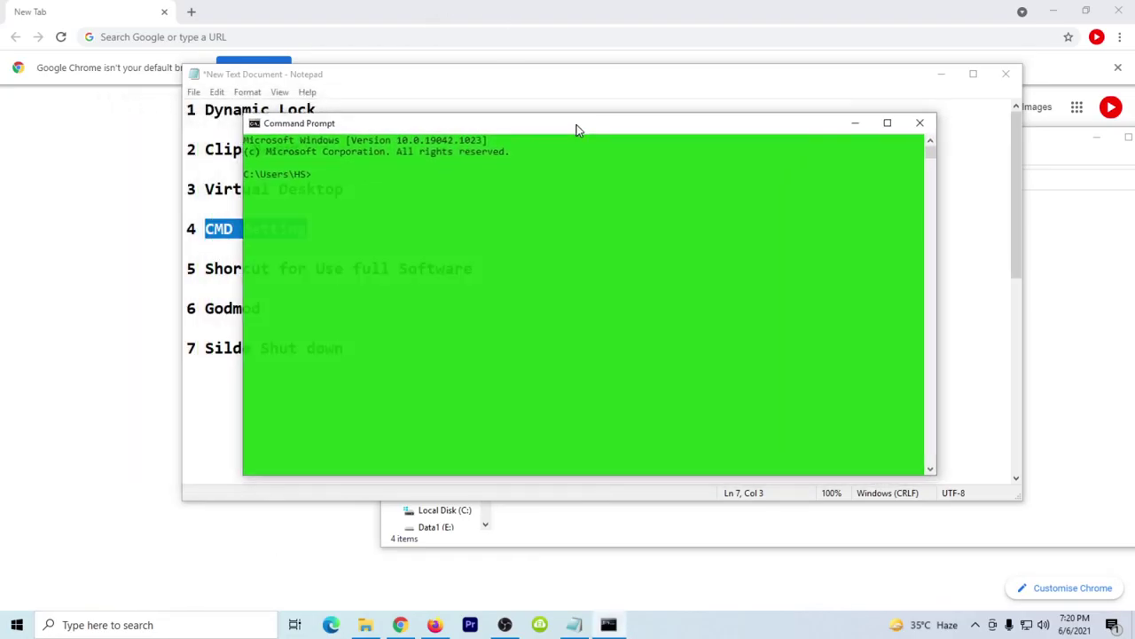
Step: Set the Command Prompt screen background to black (12, 12, 12) in its properties and apply it
right_click(576, 130)
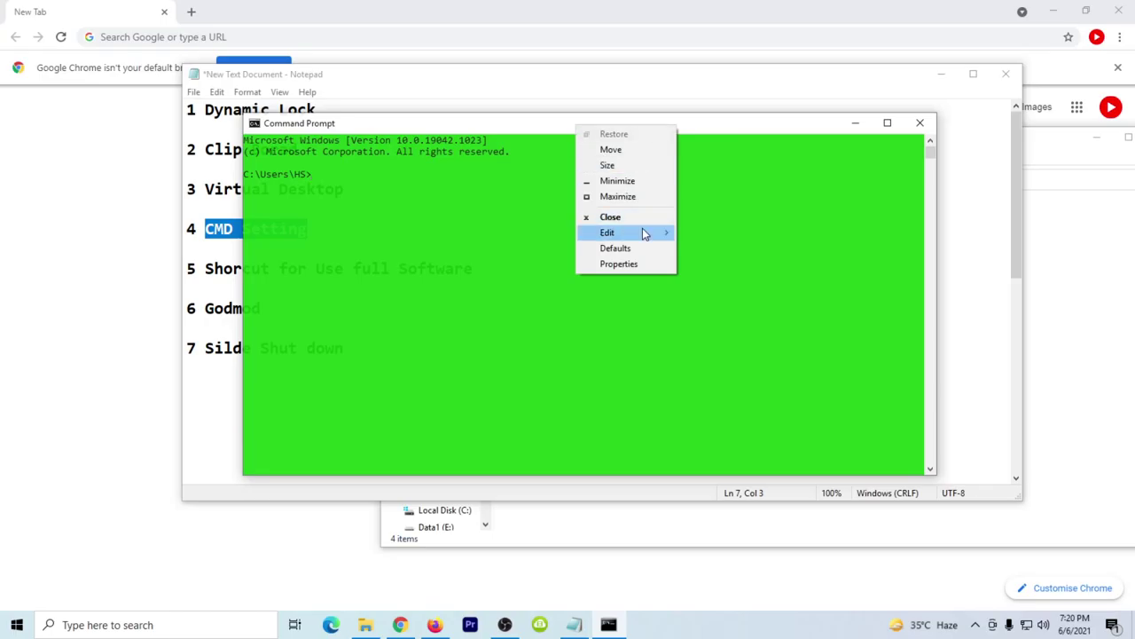
left_click(618, 264)
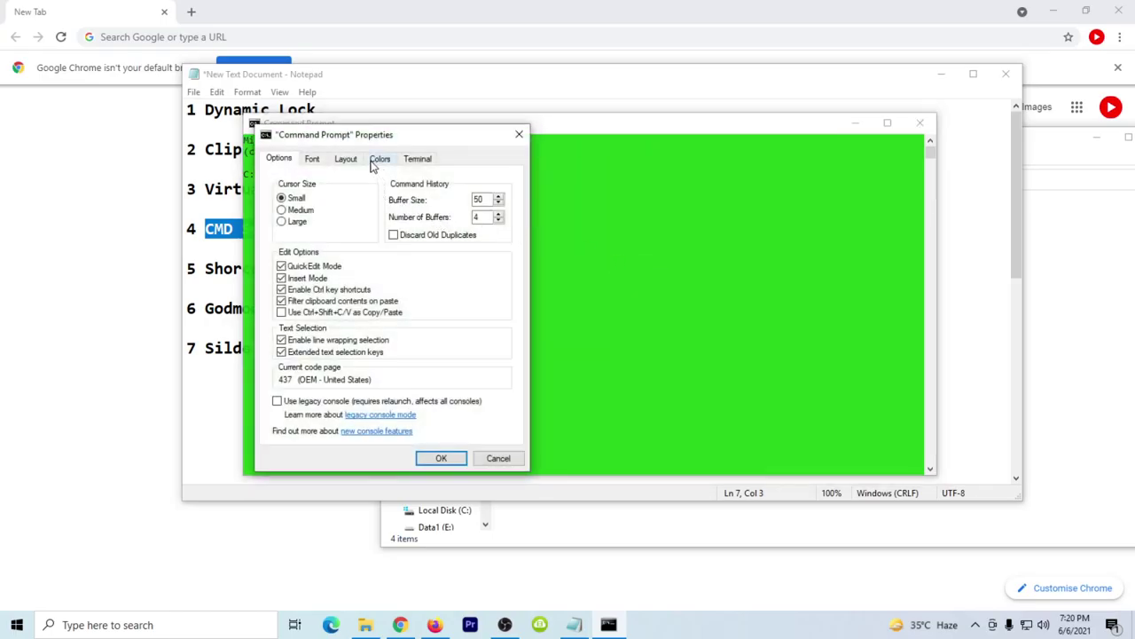
left_click(349, 159)
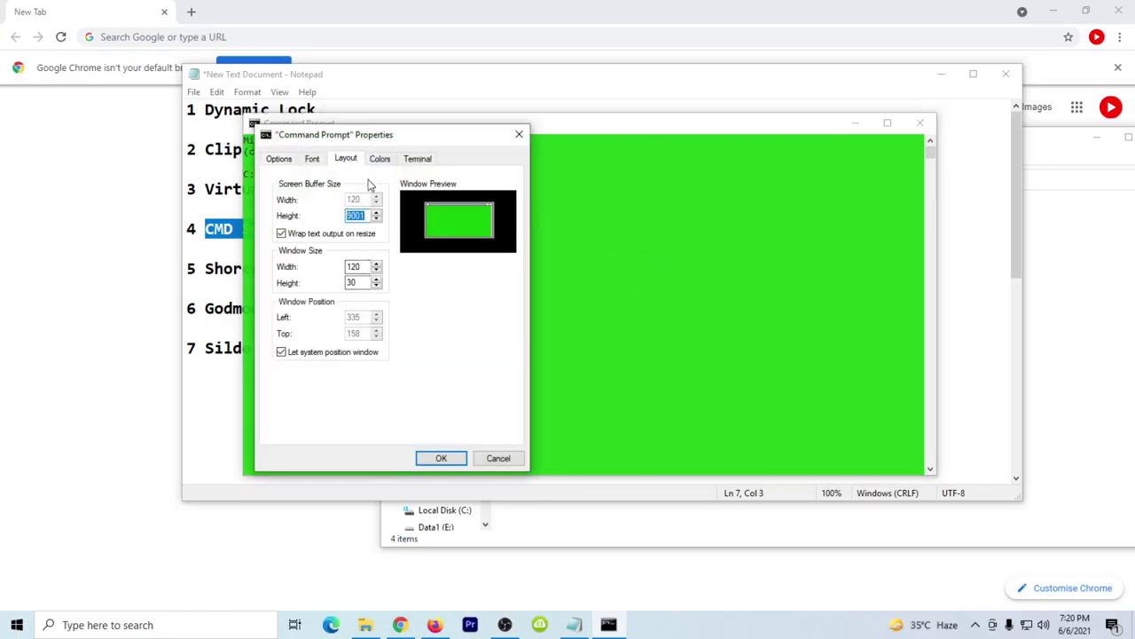
left_click(375, 162)
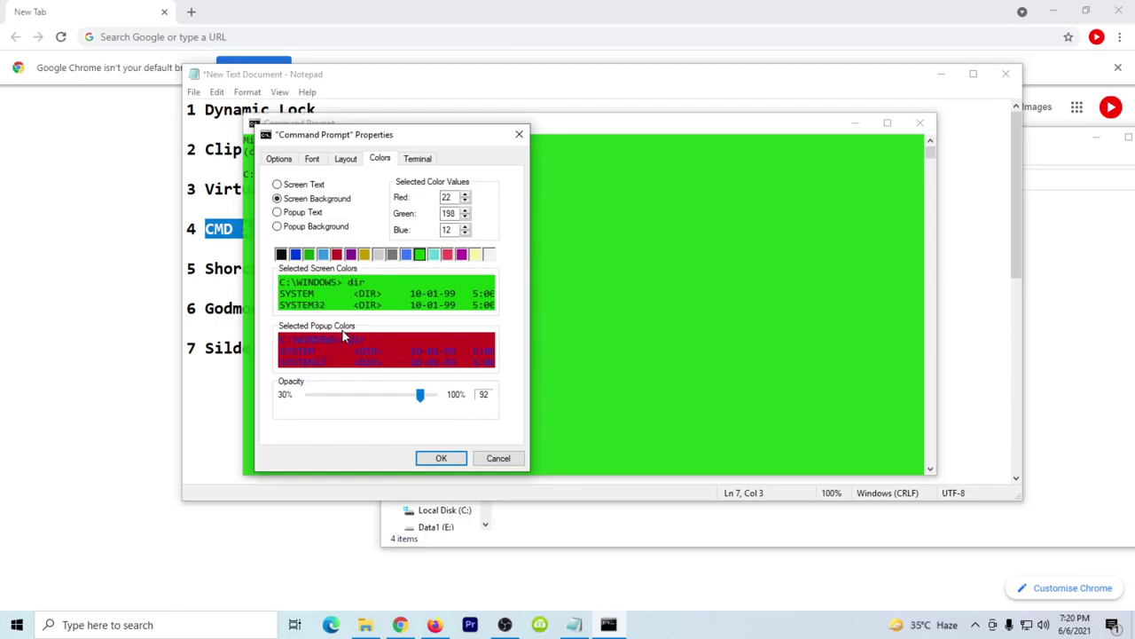
left_click(281, 255)
left_click(435, 459)
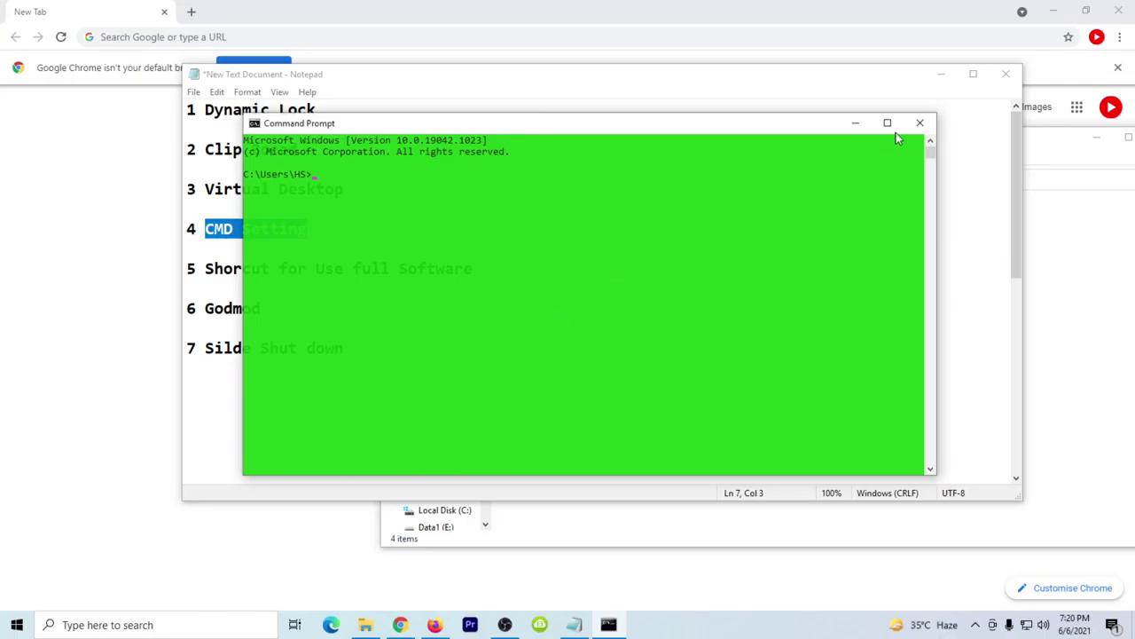
Step: Close Command Prompt, relaunch it to check the black background and move the new window over the notes
left_click(920, 122)
left_click(198, 621)
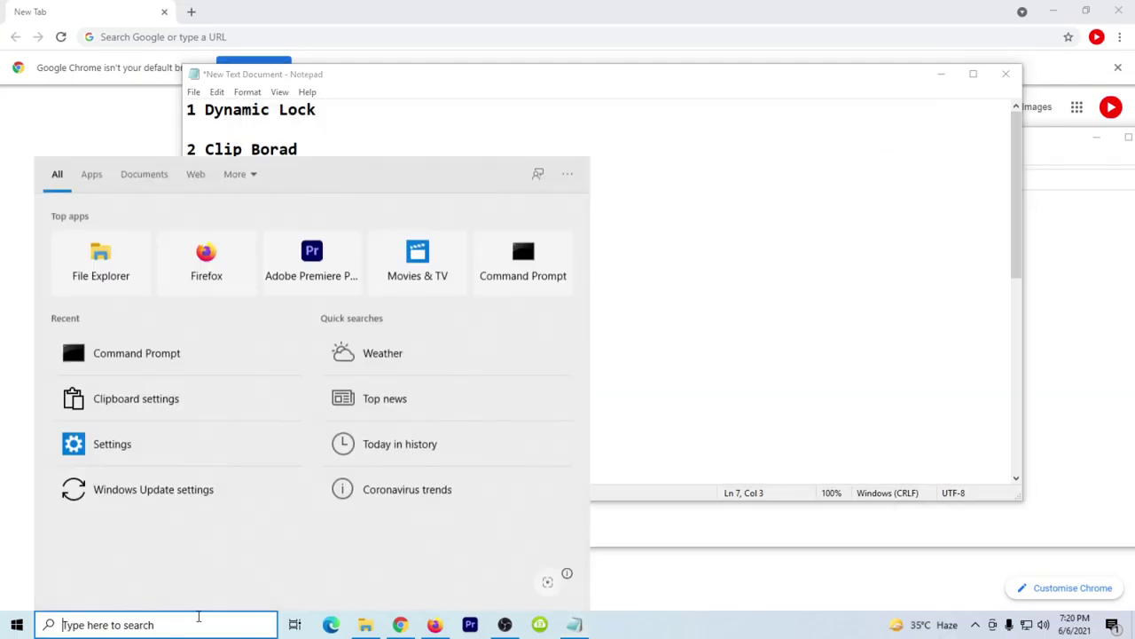
type("cmd")
key("Return")
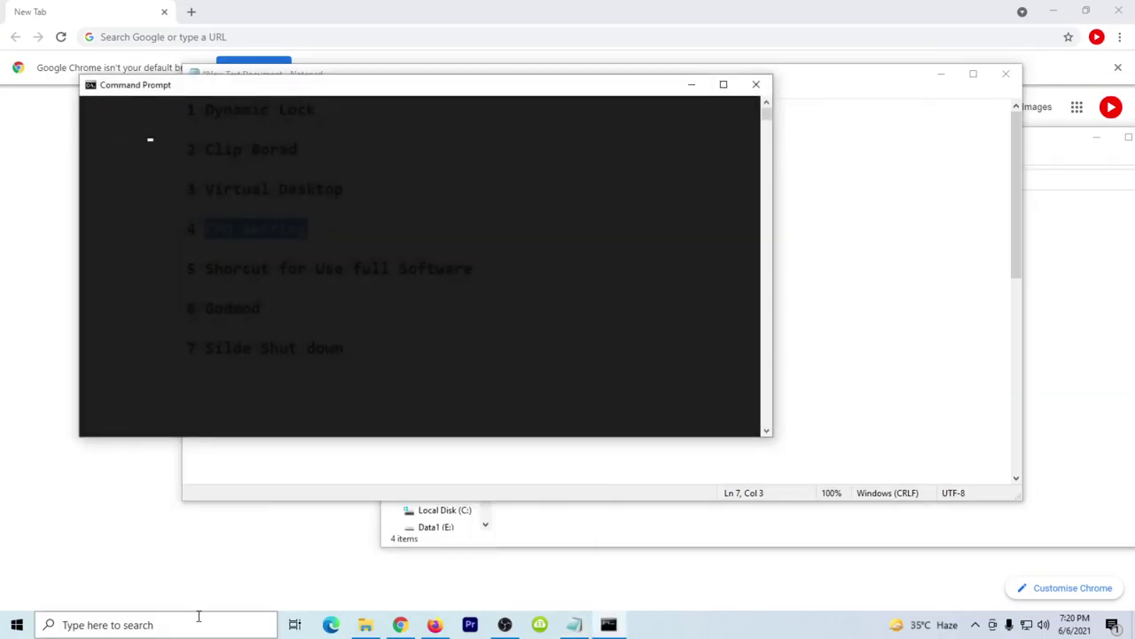
left_click_drag(325, 92, 442, 126)
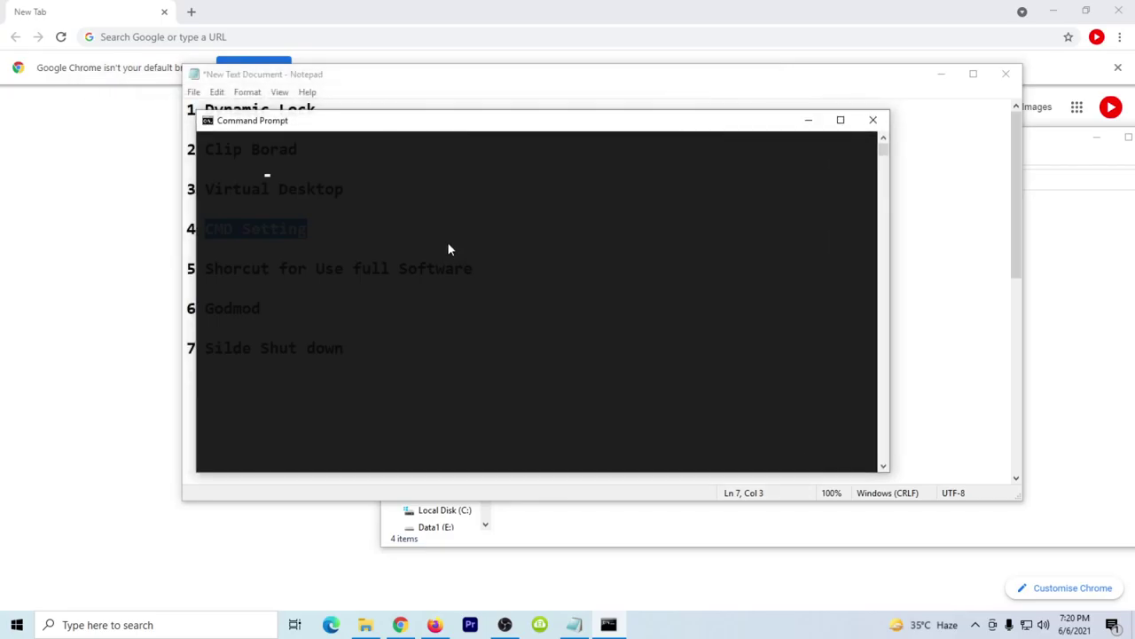
Step: Set the Command Prompt screen text to light grey (204, 204, 204), apply it and add sample characters to the prompt line
right_click(445, 121)
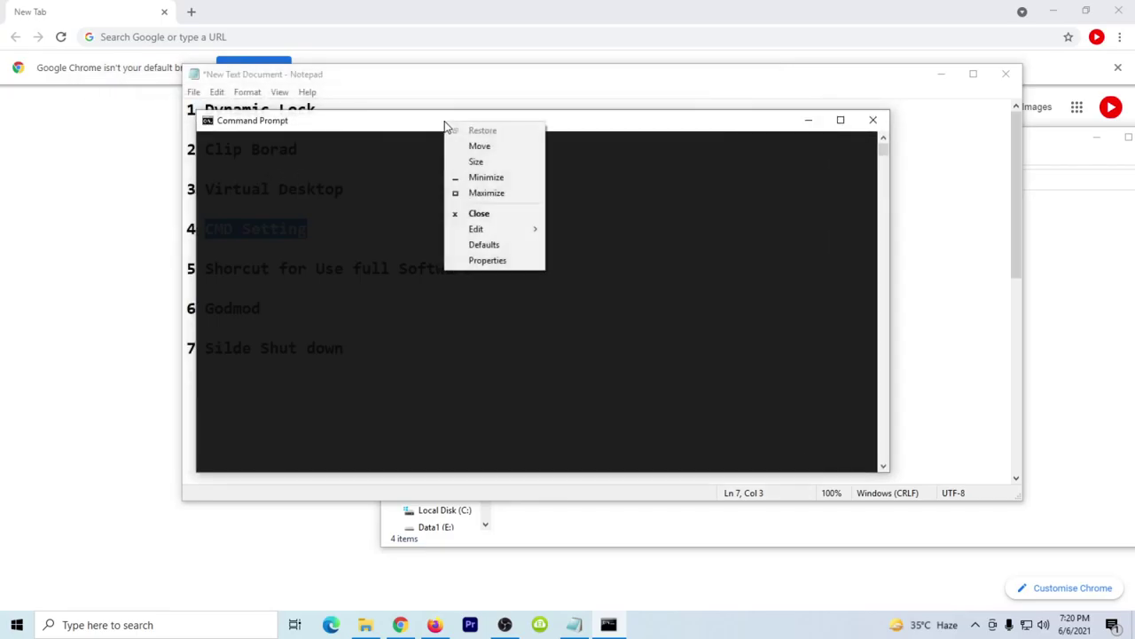
left_click(490, 258)
left_click(333, 157)
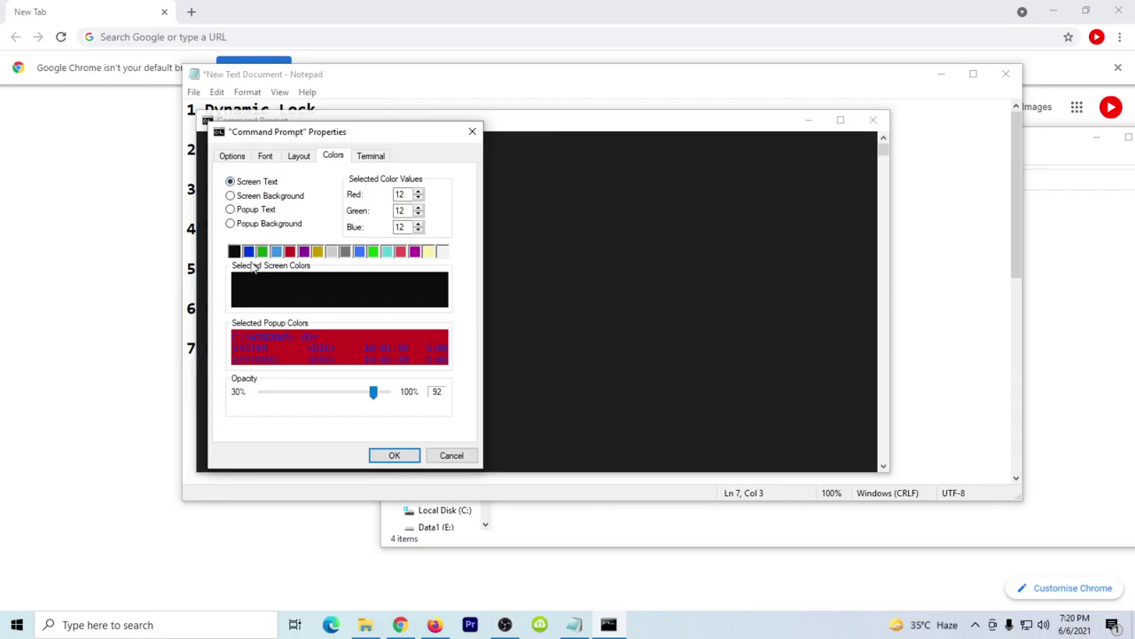
left_click(334, 254)
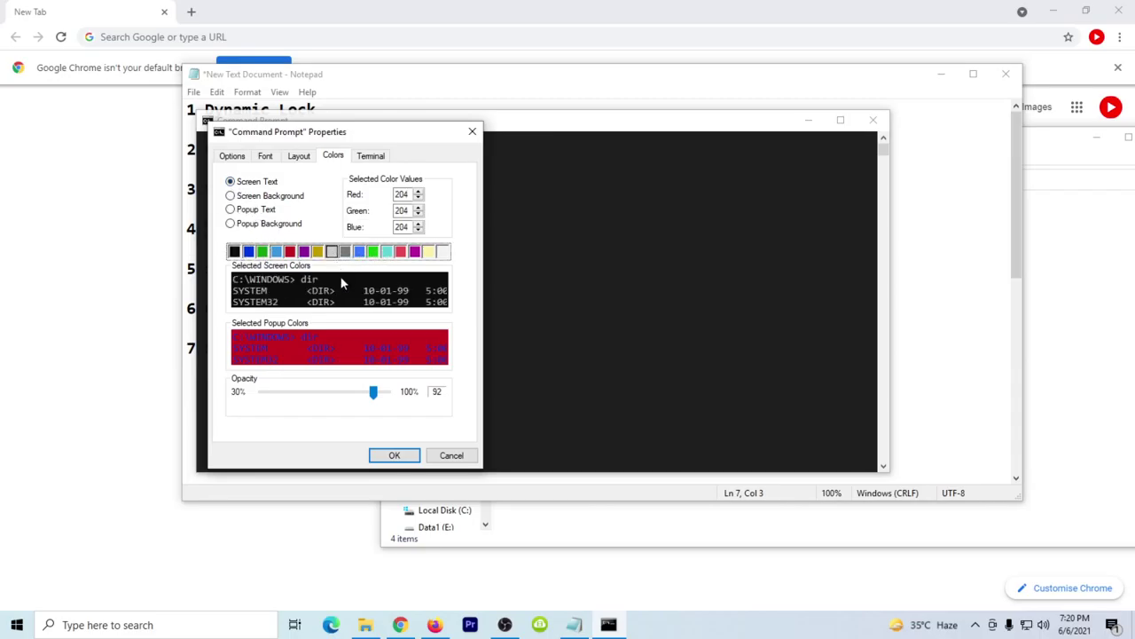
left_click(390, 455)
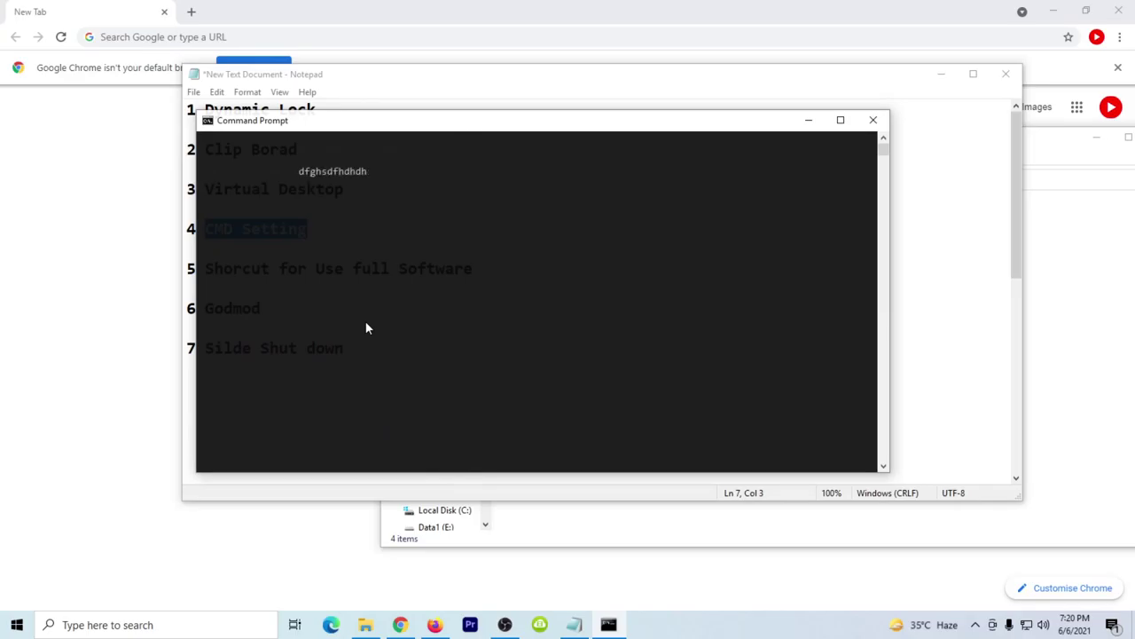
Step: Reduce the Command Prompt window opacity to 65%, apply it and add a few more characters to the prompt line
right_click(477, 117)
left_click(523, 262)
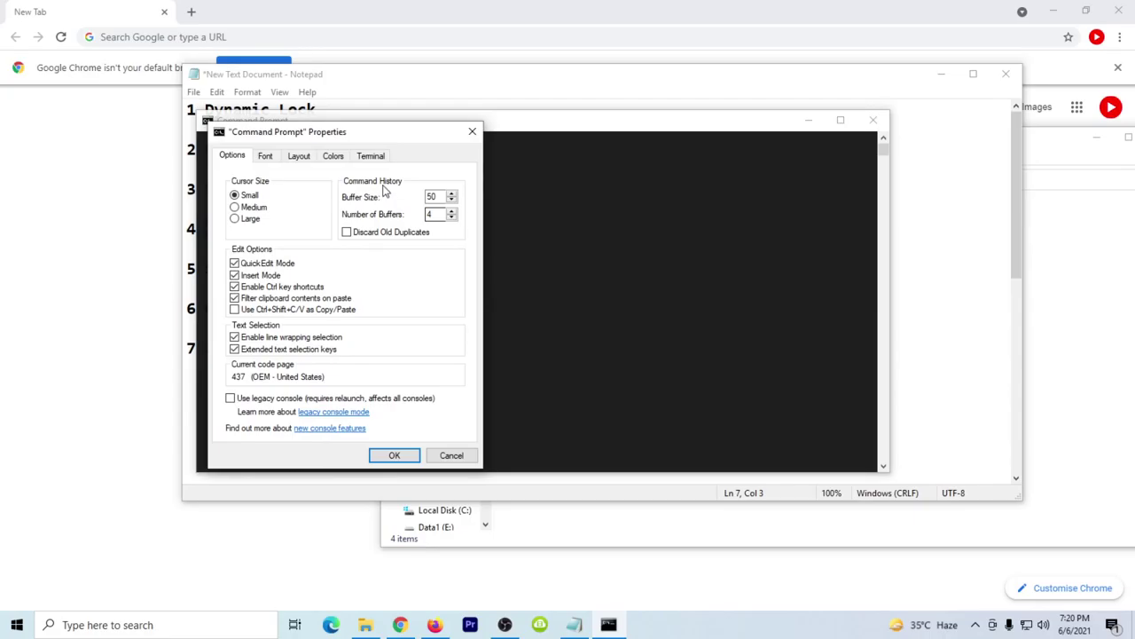
left_click(332, 156)
left_click_drag(375, 391, 325, 393)
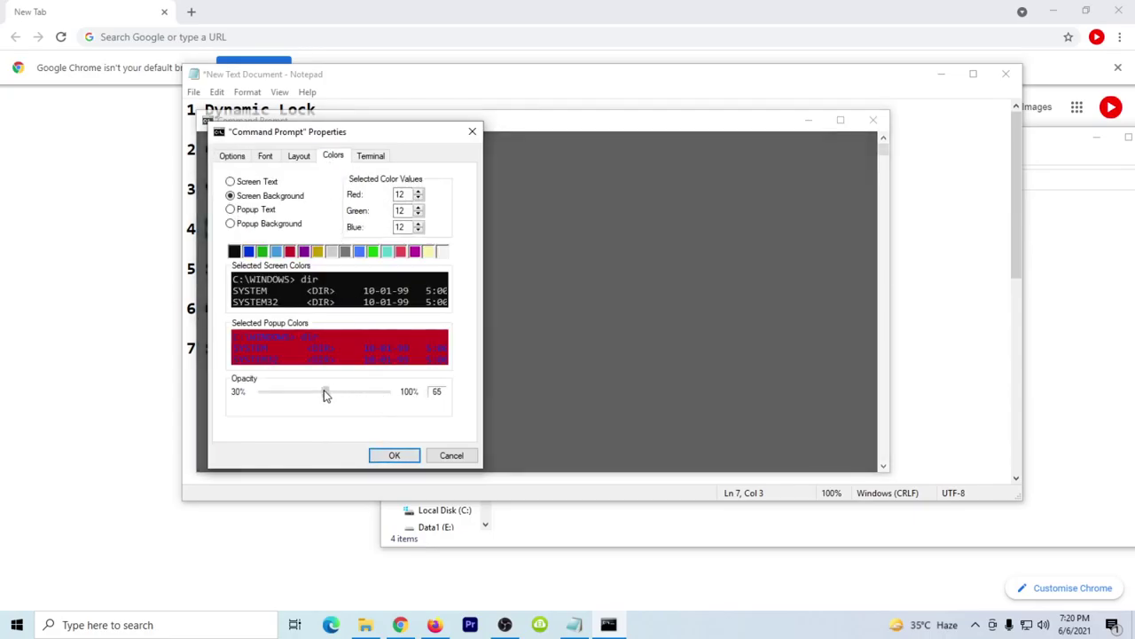
left_click(393, 456)
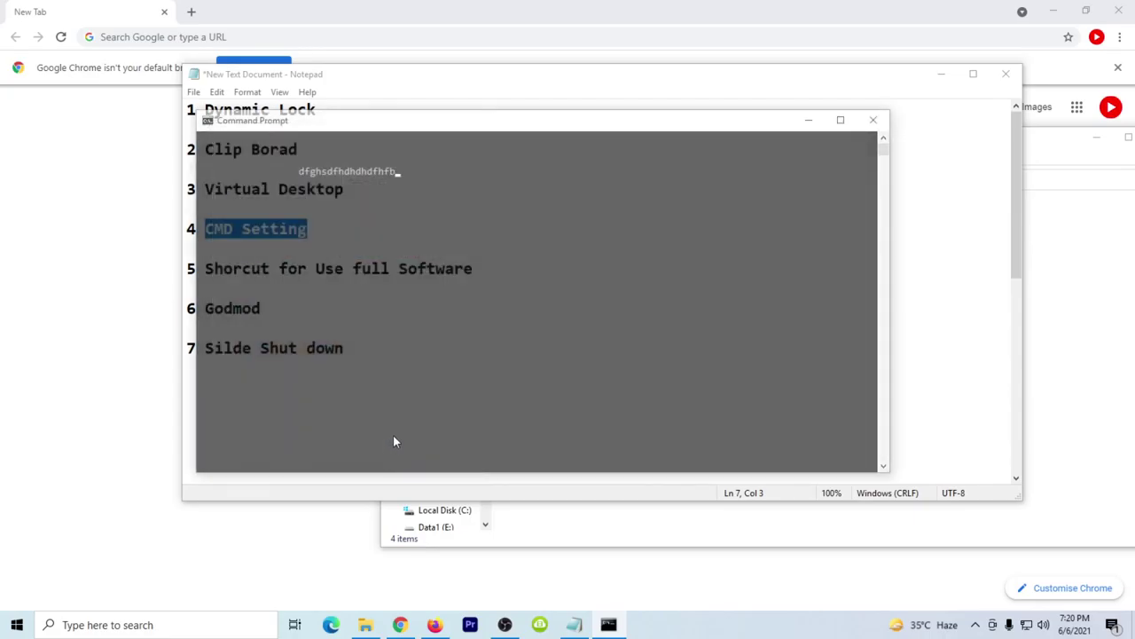
Step: Relaunch Command Prompt to test the saved colours and opacity with the sample text "fdnnsn", and close it
left_click(873, 119)
left_click(160, 625)
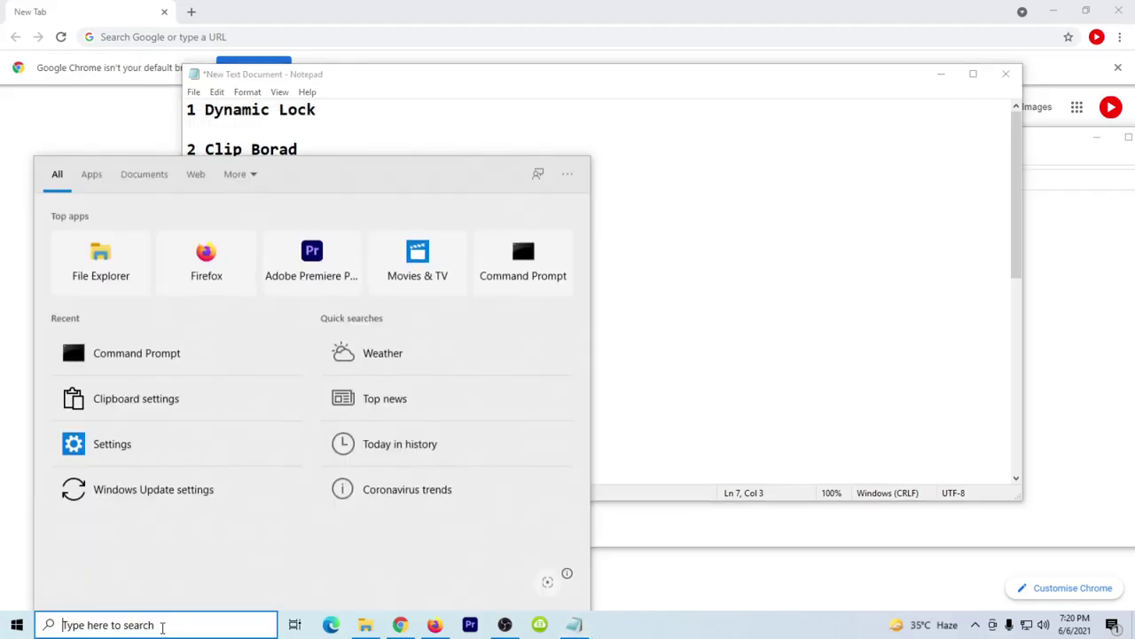
type("cmd")
key("Return")
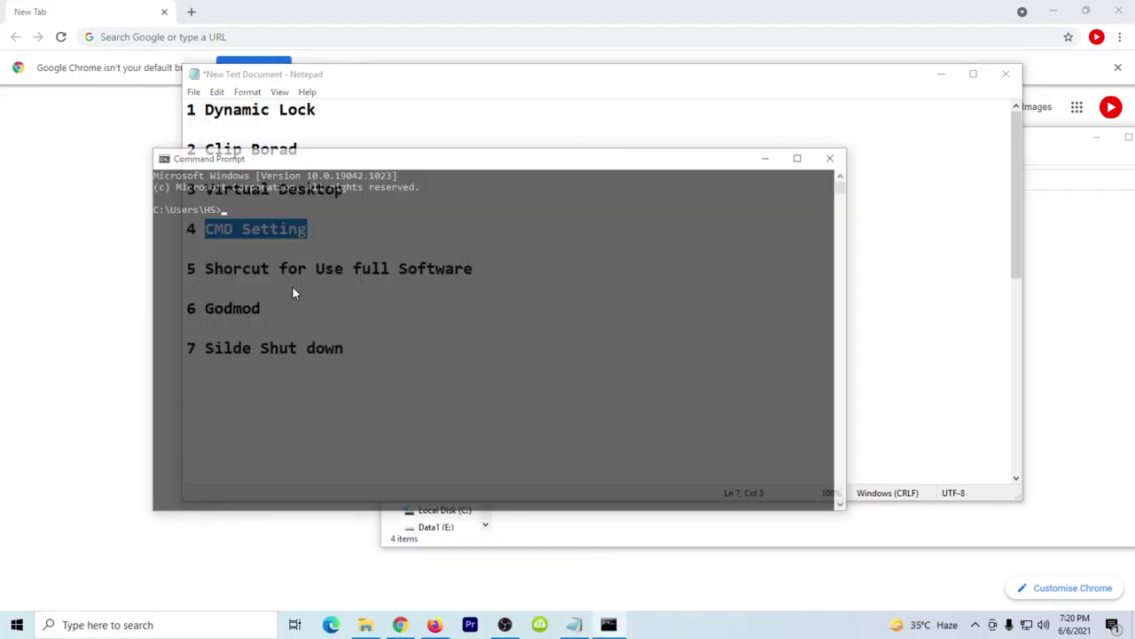
left_click_drag(381, 164, 586, 195)
type("fdnnsn")
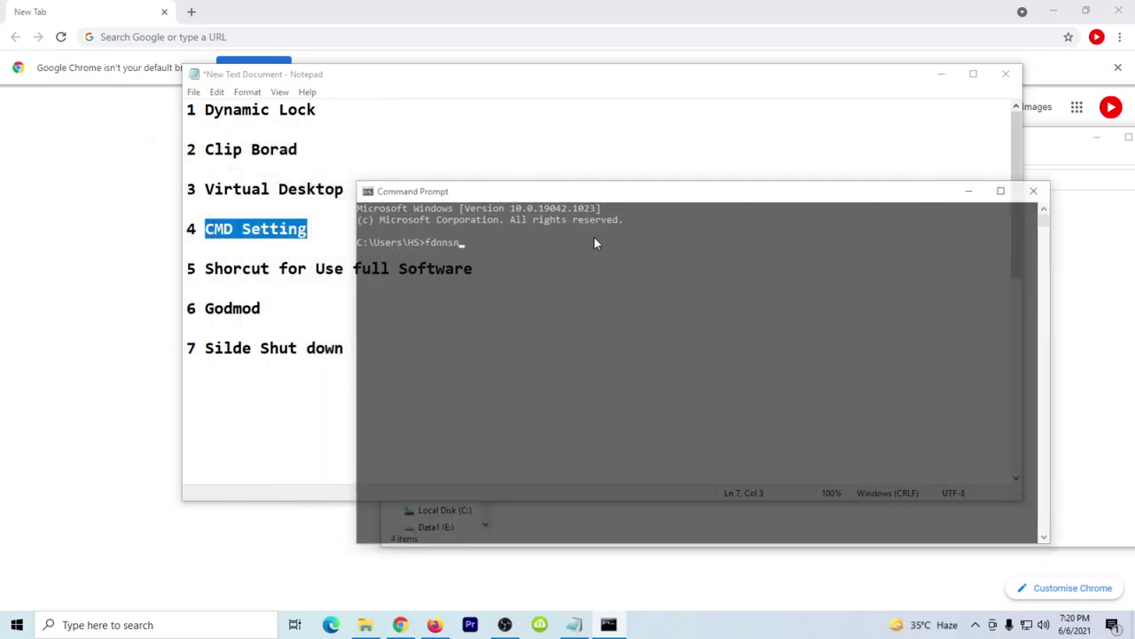
left_click(1033, 191)
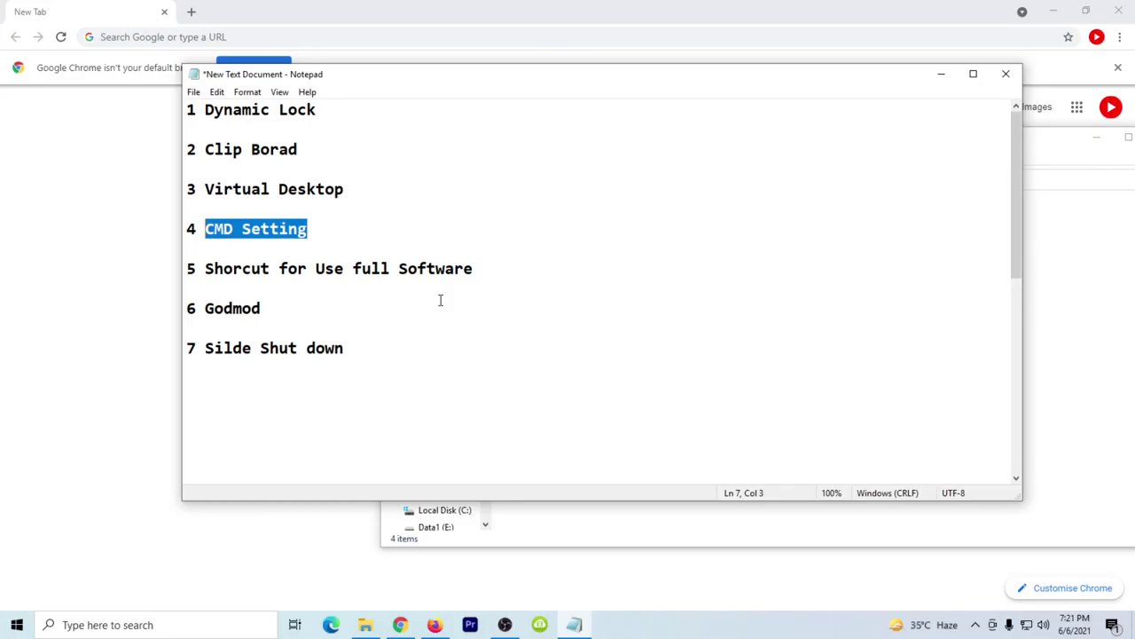
left_click(26, 628)
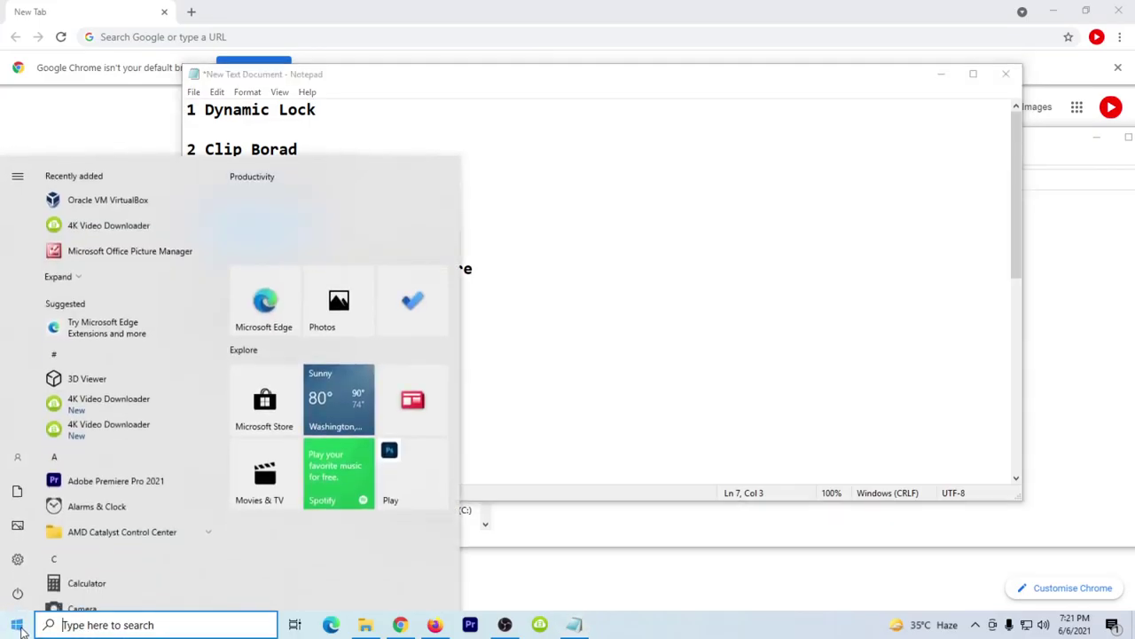
left_click(62, 626)
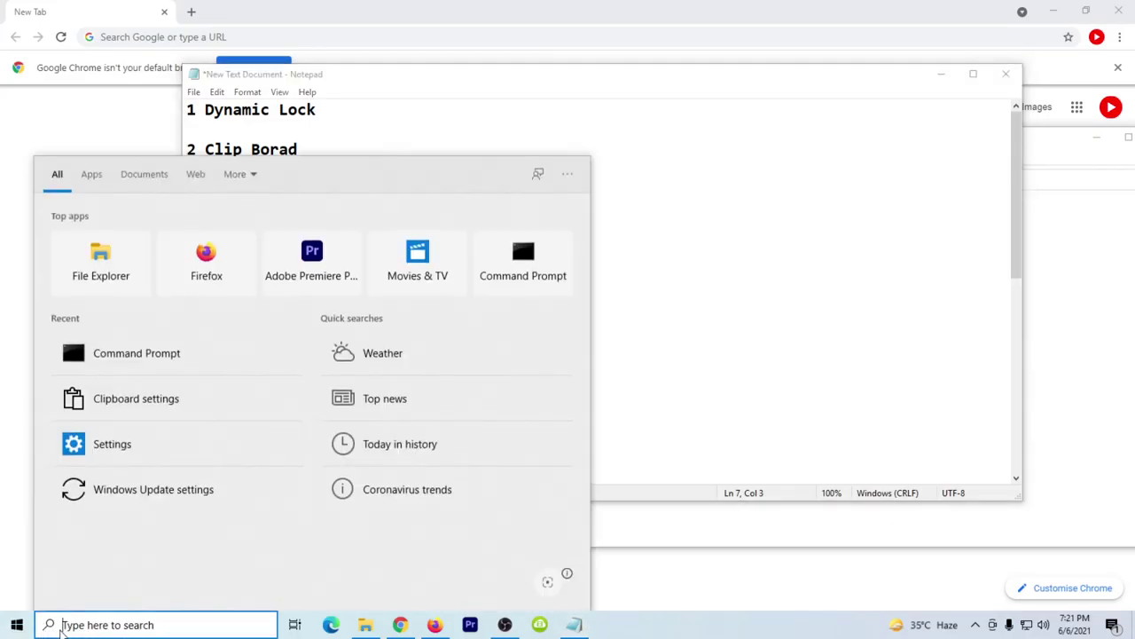
type("exc")
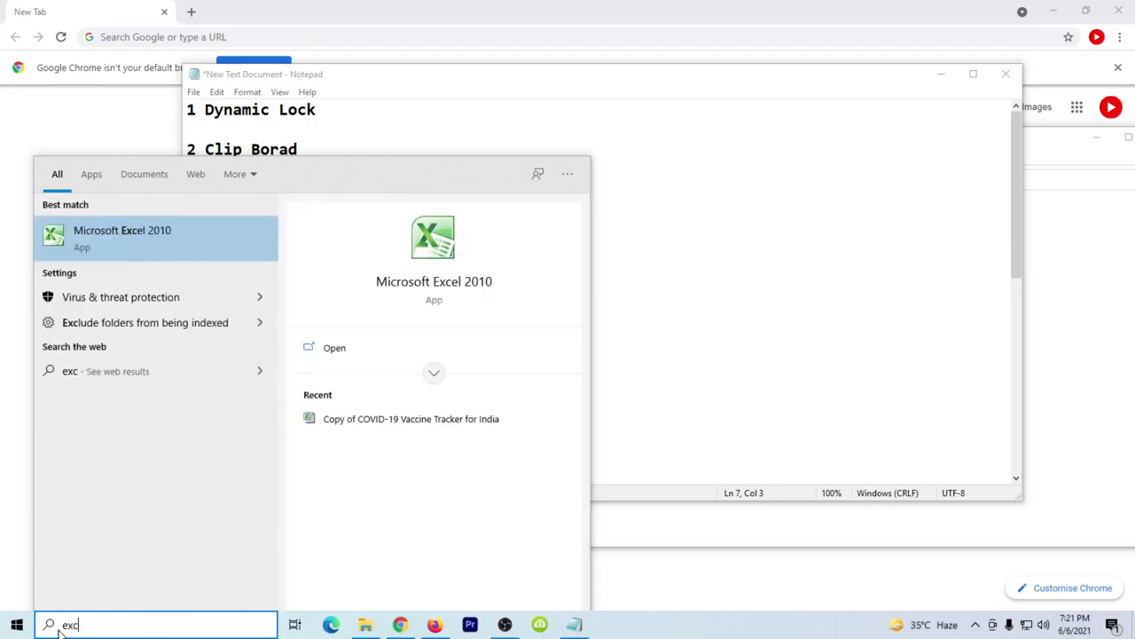
left_click(738, 330)
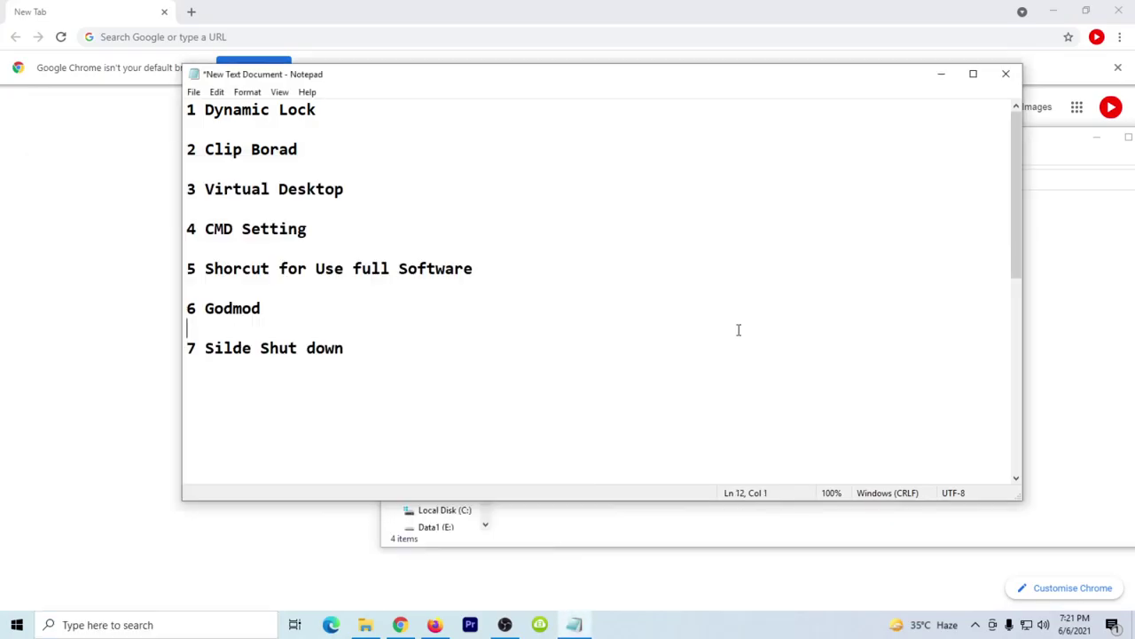
Step: Search Windows for "wor" and open the file location of Microsoft Word 2010
left_click(60, 630)
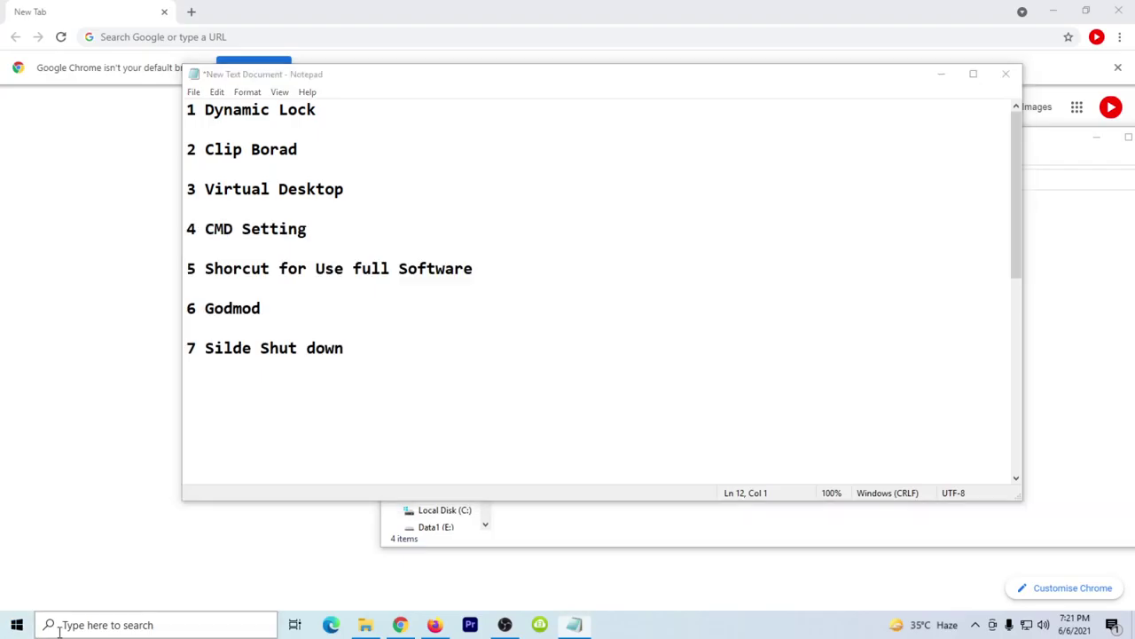
left_click(17, 625)
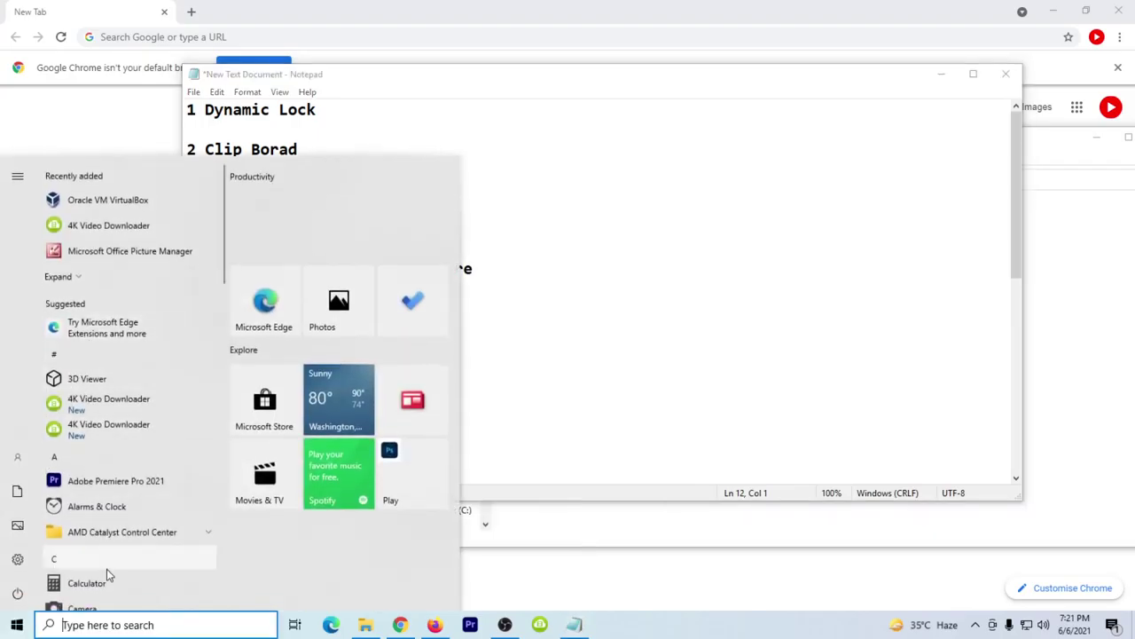
type("wor")
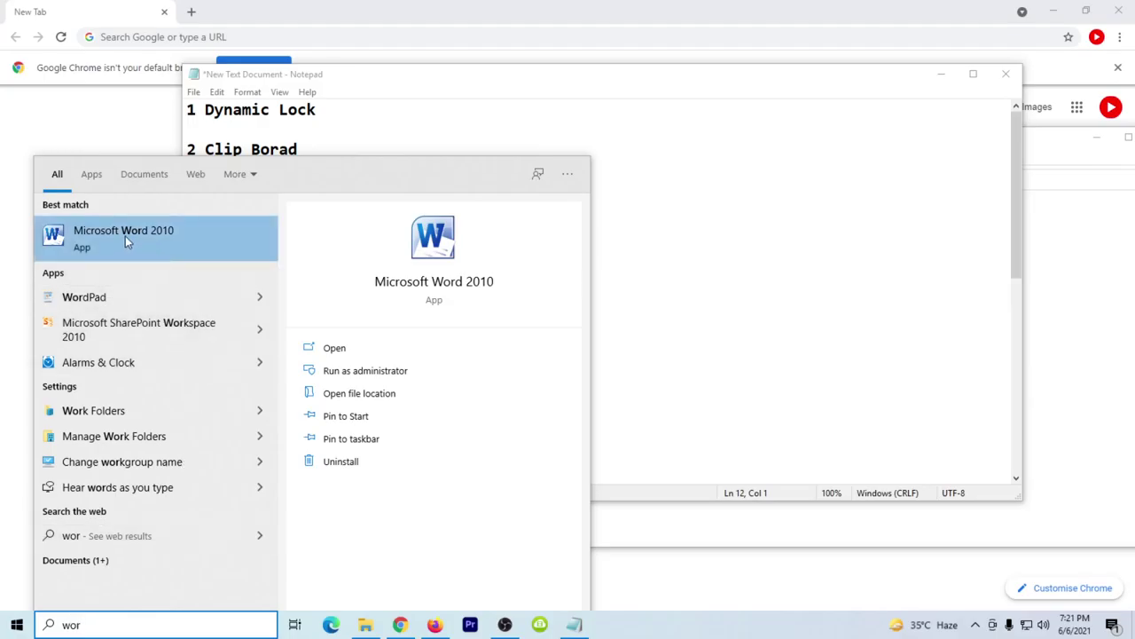
right_click(125, 236)
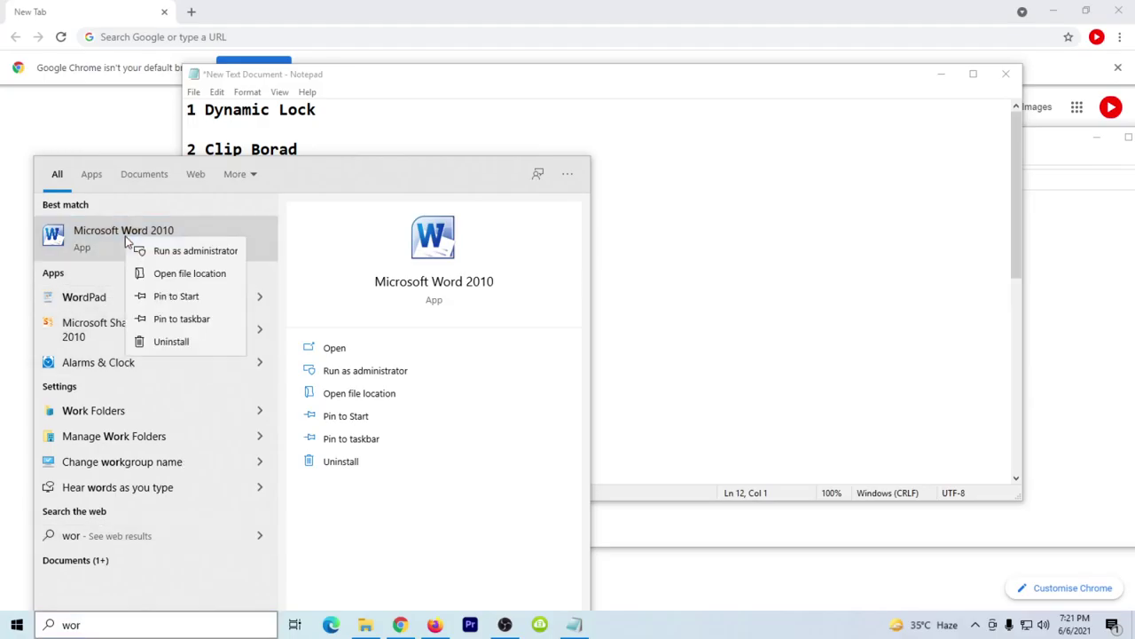
left_click(189, 275)
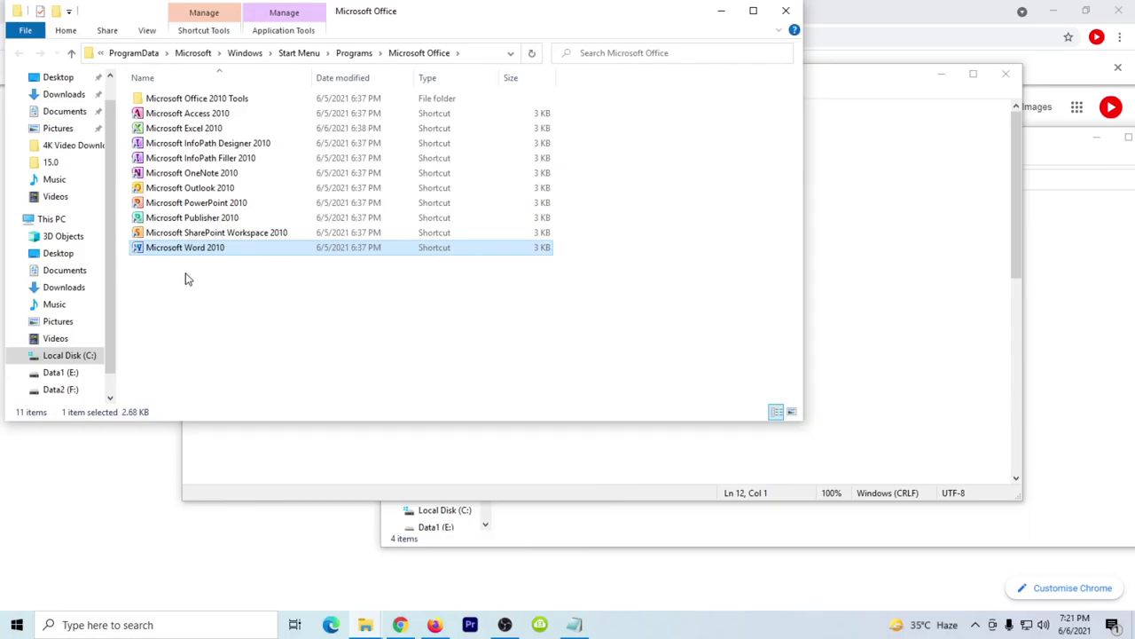
Step: Assign Ctrl + Alt + W as the shortcut key in the Microsoft Word 2010 shortcut's properties, granting administrator permission
right_click(189, 250)
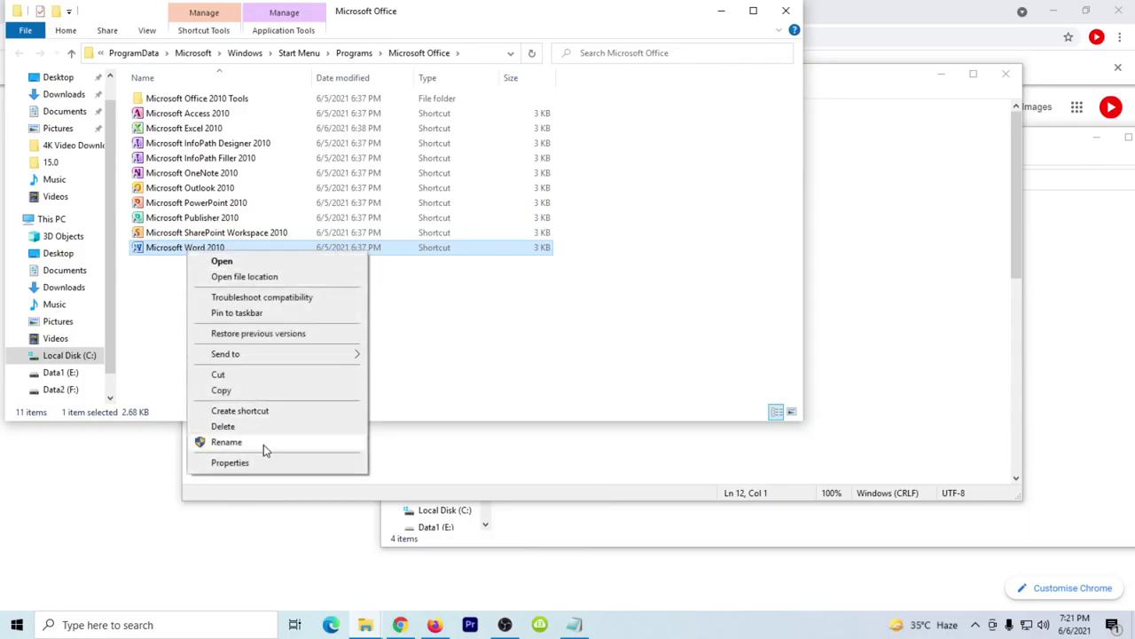
left_click(241, 461)
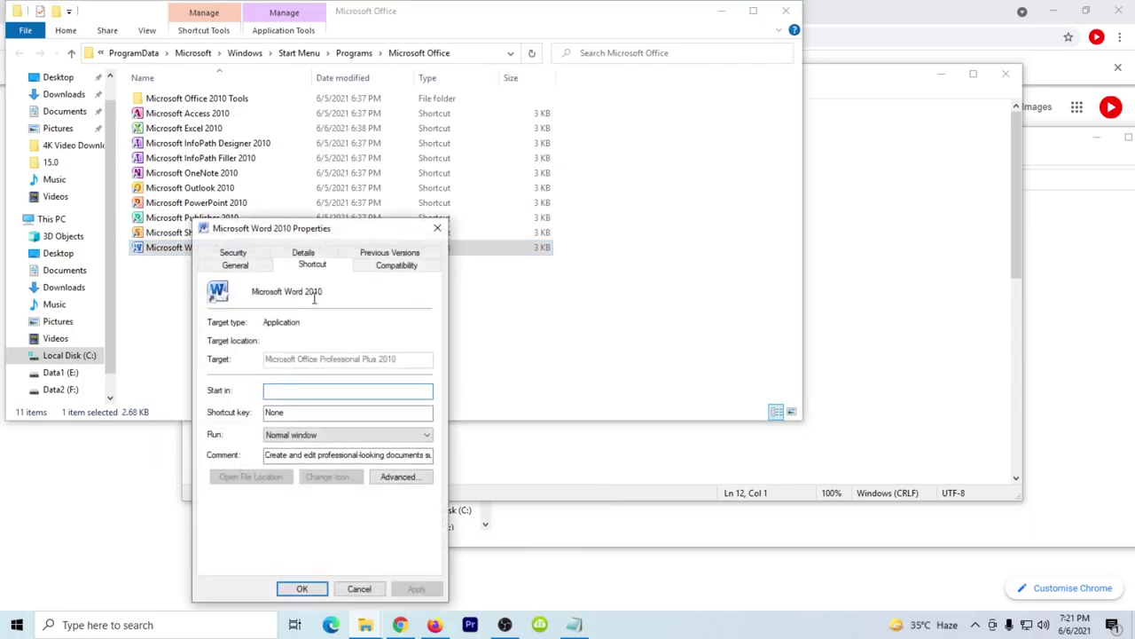
left_click(287, 413)
key("ctrl+alt+w")
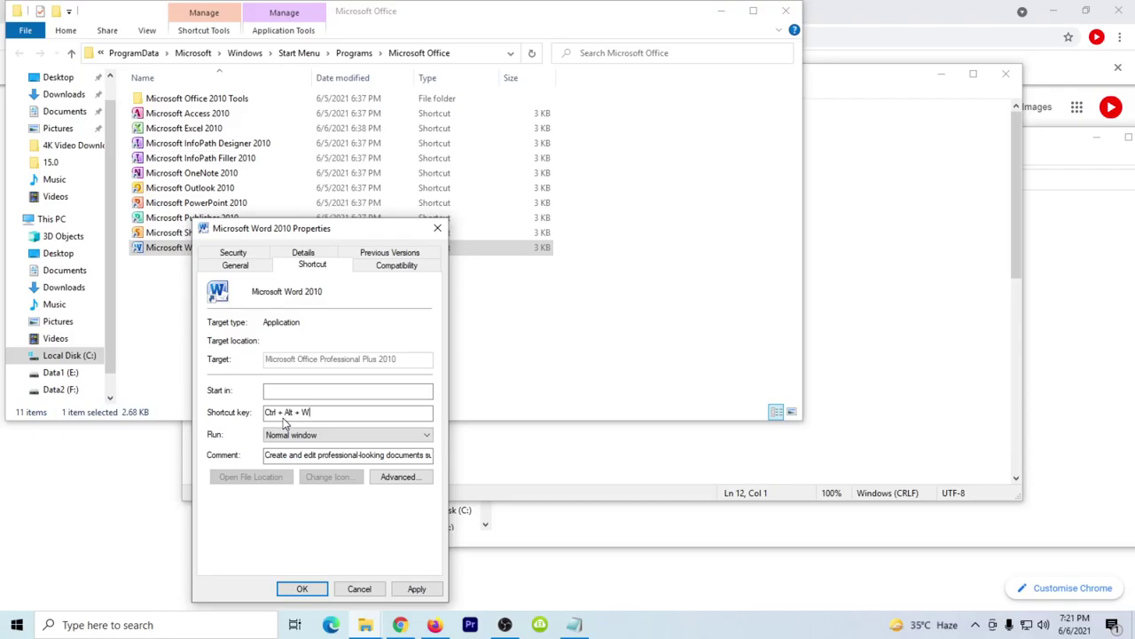
left_click(410, 589)
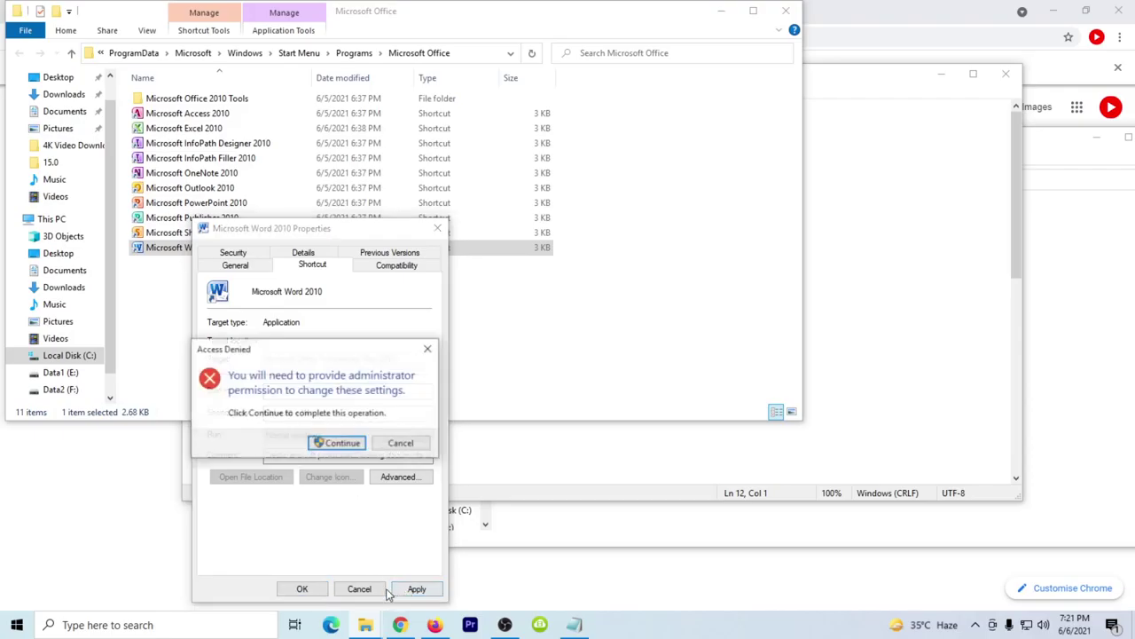
left_click(335, 441)
left_click(302, 589)
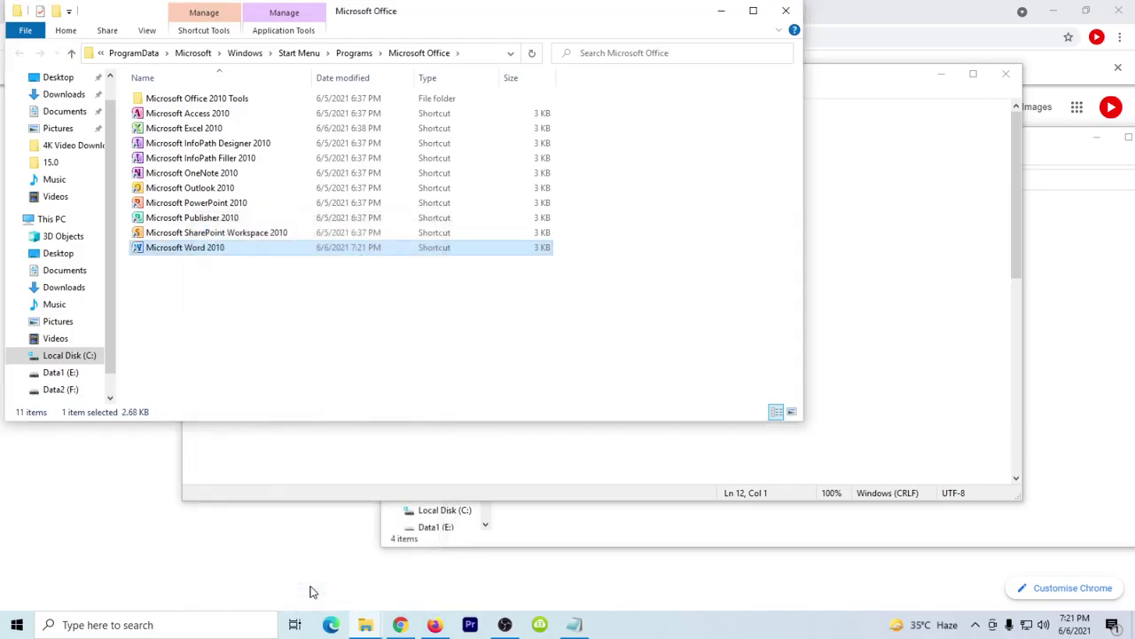
Step: Close the Microsoft Office folder and test the Ctrl + Alt + W shortcut by launching Word, closing it again
left_click(786, 11)
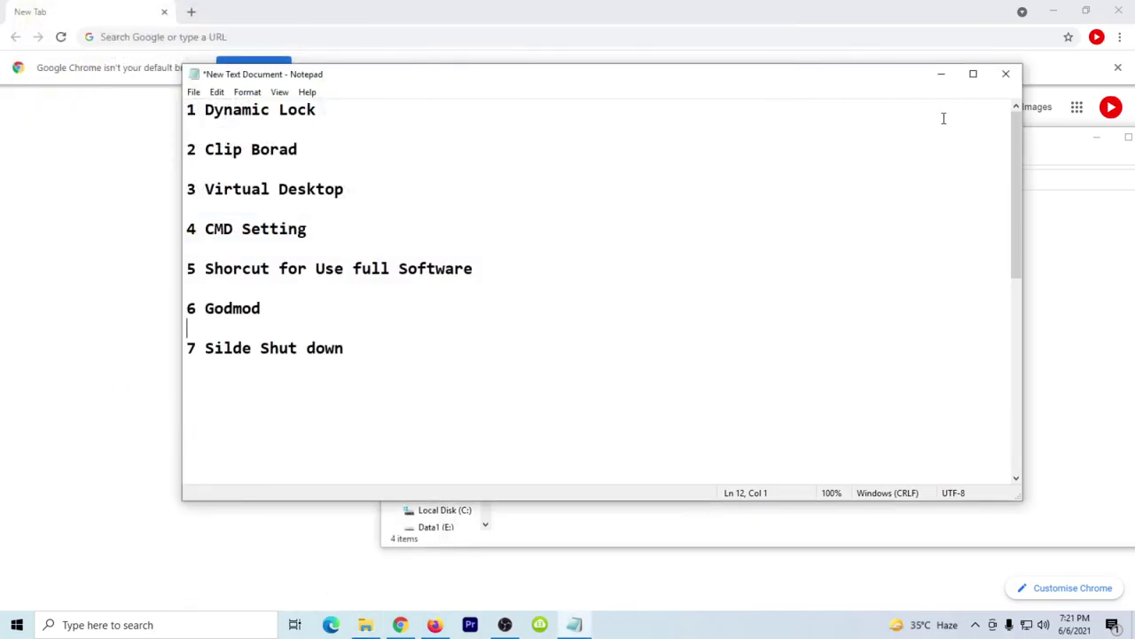
key("ctrl+alt+w")
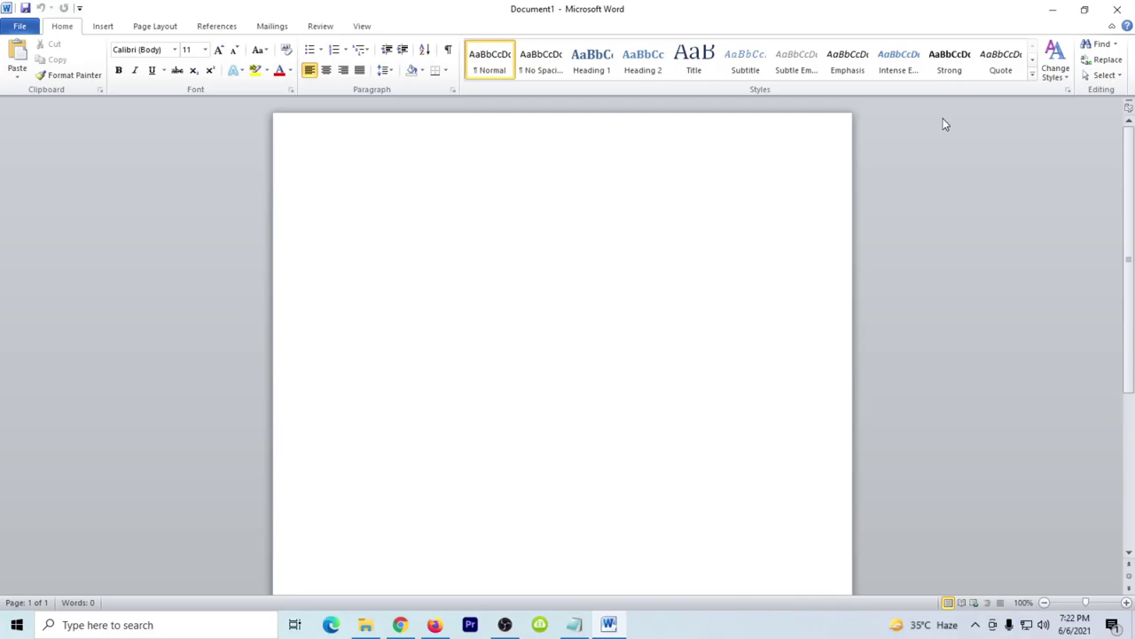
left_click(1117, 9)
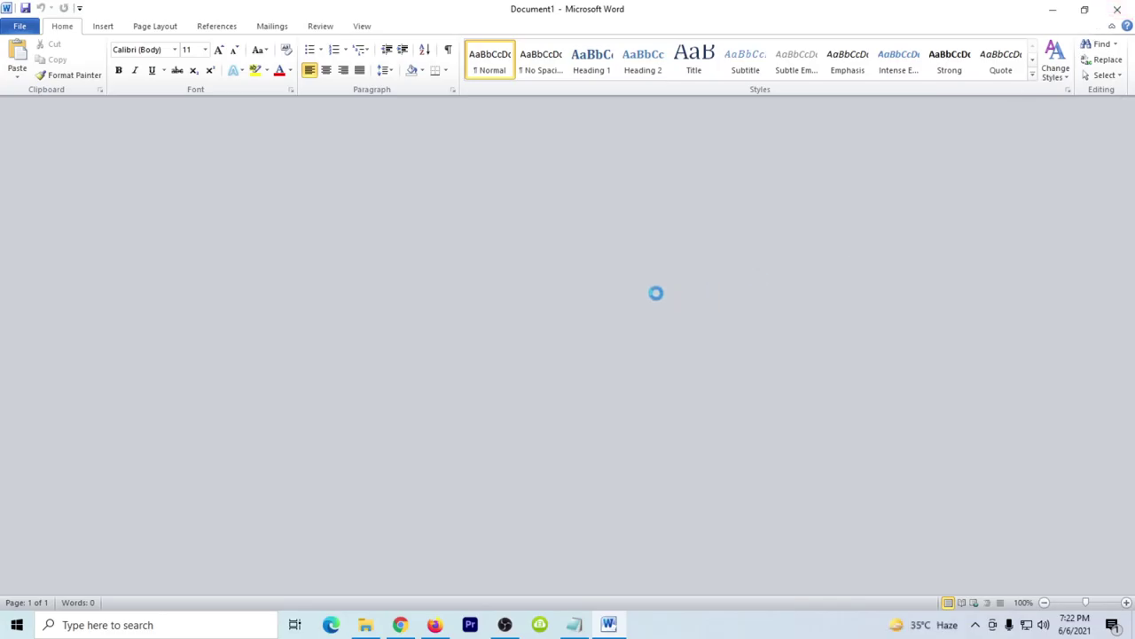
Step: Highlight the software shortcut entry in the notes, followed by the "Godmod" entry
left_click_drag(203, 268, 547, 260)
left_click(327, 318)
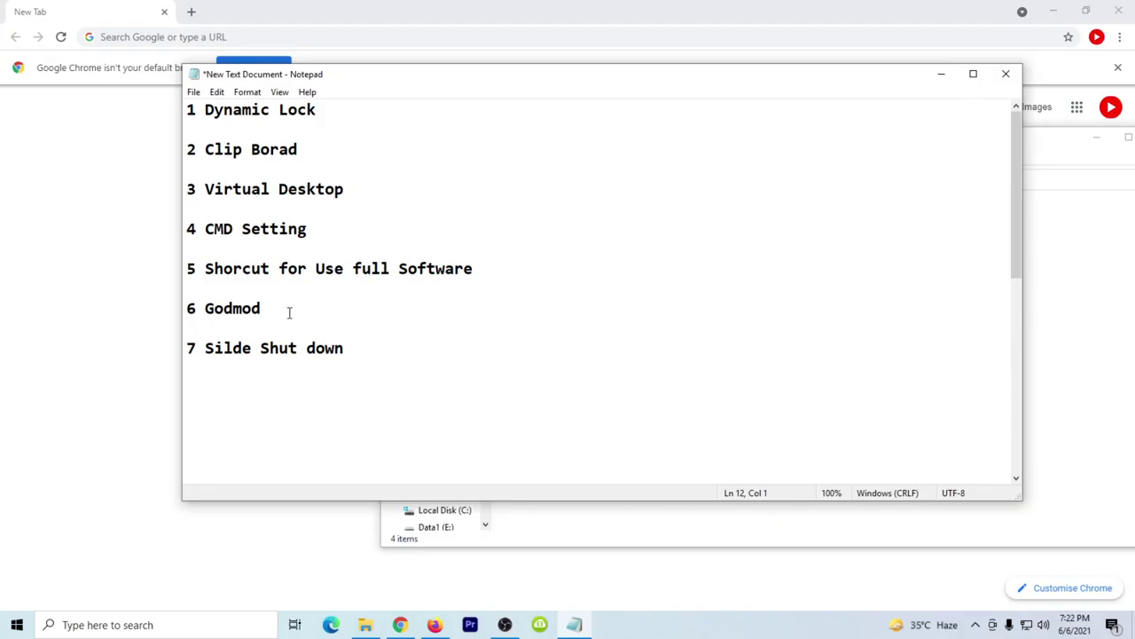
left_click_drag(289, 312, 206, 301)
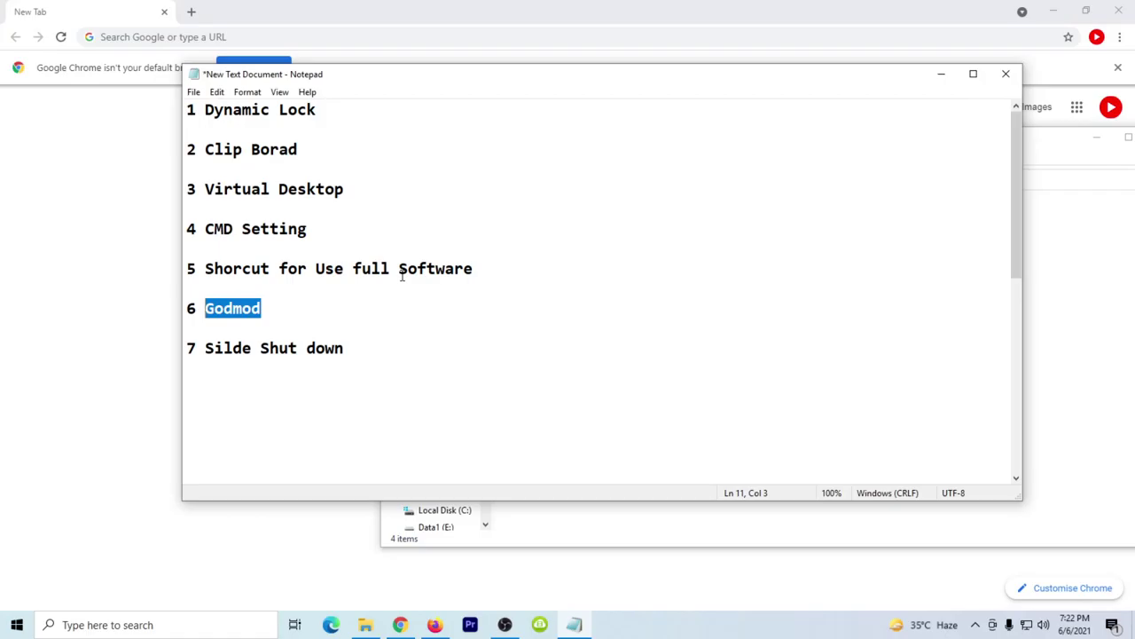
Step: Search Windows for "system" and choose the Settings app from the results
left_click(81, 624)
type("syste")
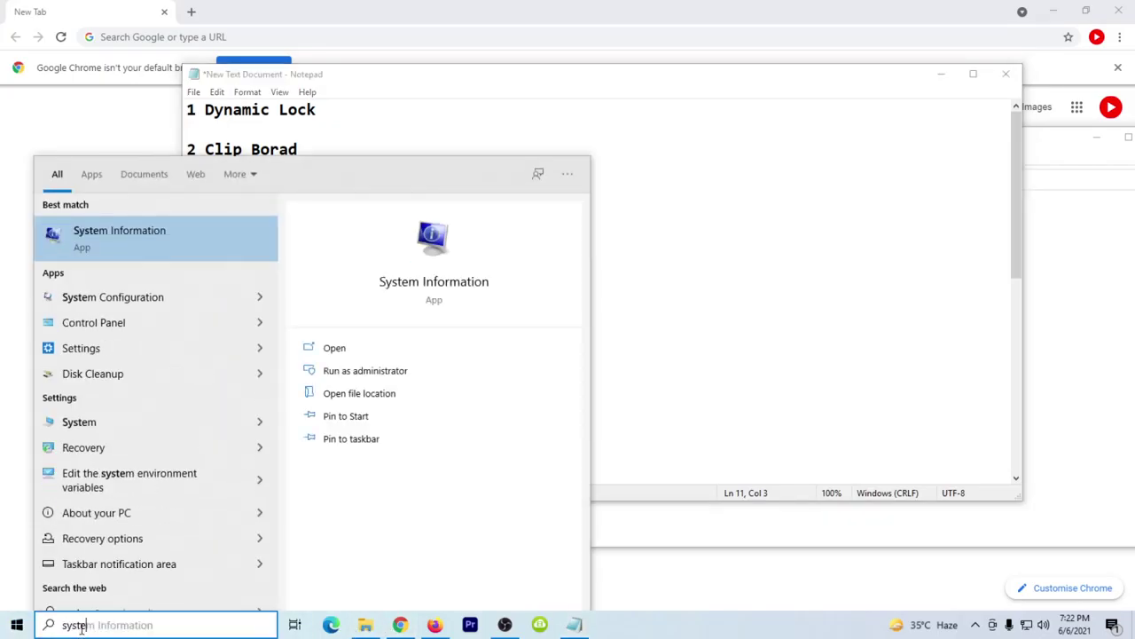
type("m")
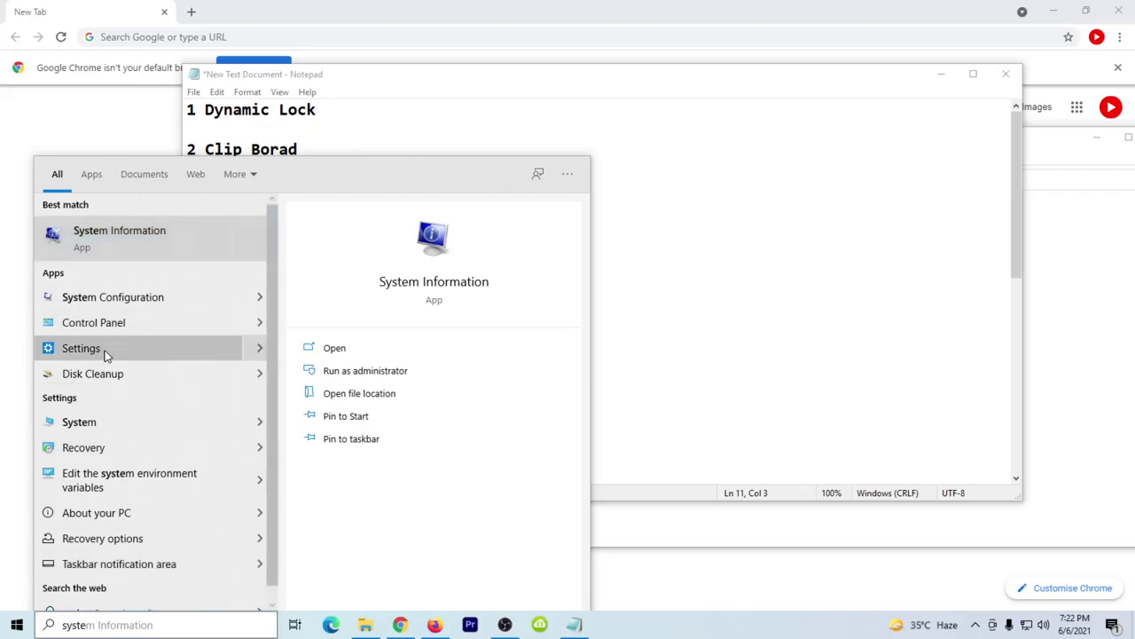
left_click(105, 353)
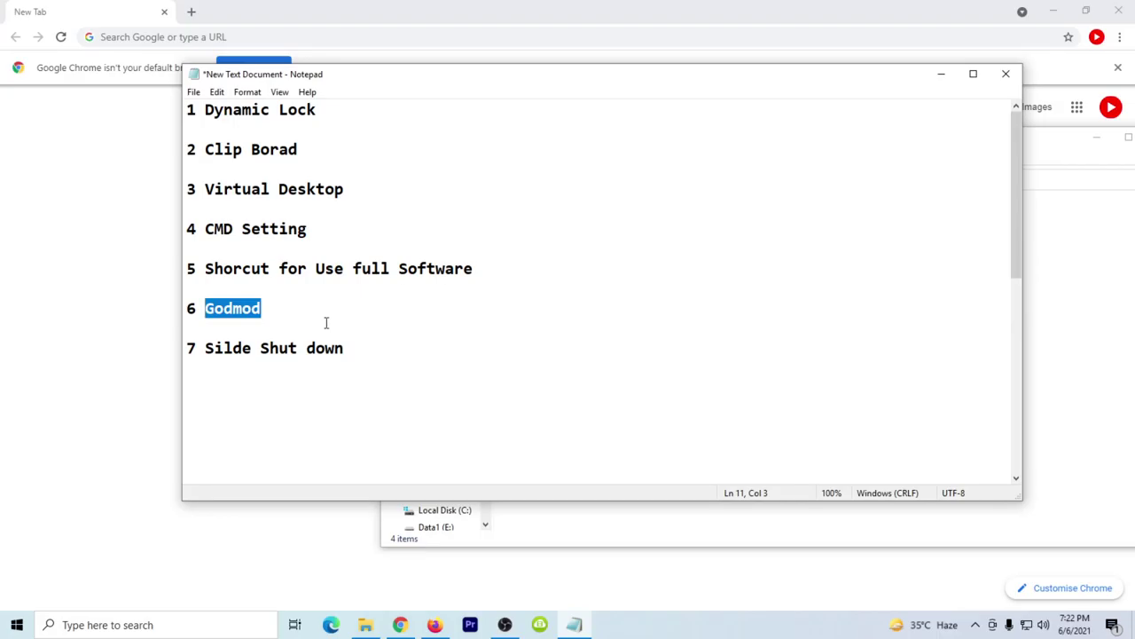
Step: Minimize the browser and the notes, maximize the folder window and go to the Desktop folder through This PC
left_click(1055, 10)
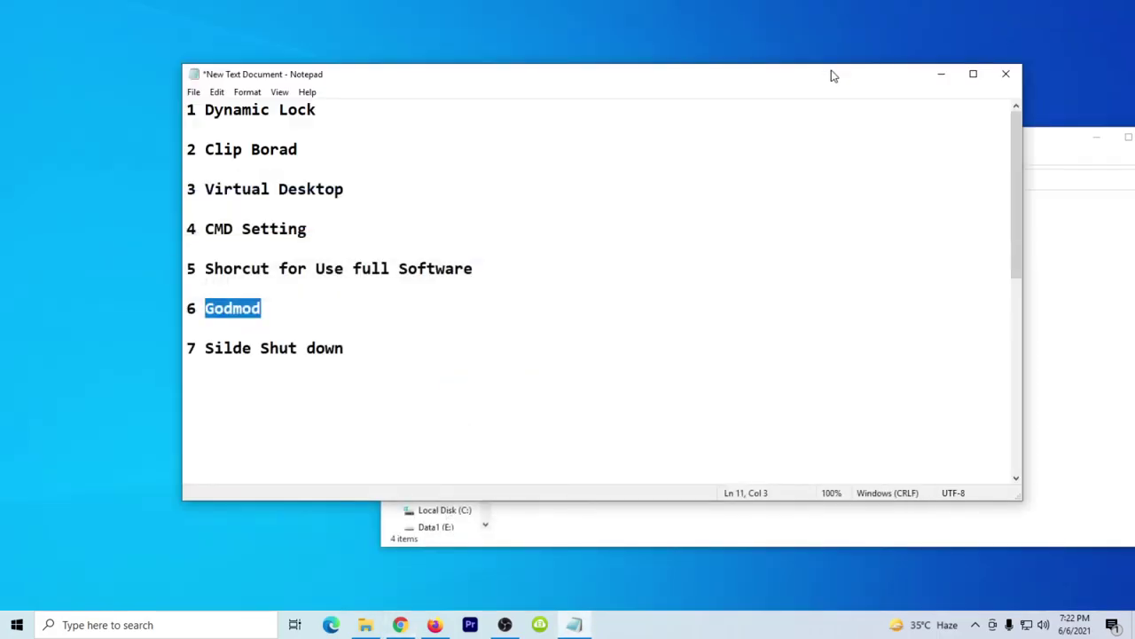
left_click(939, 74)
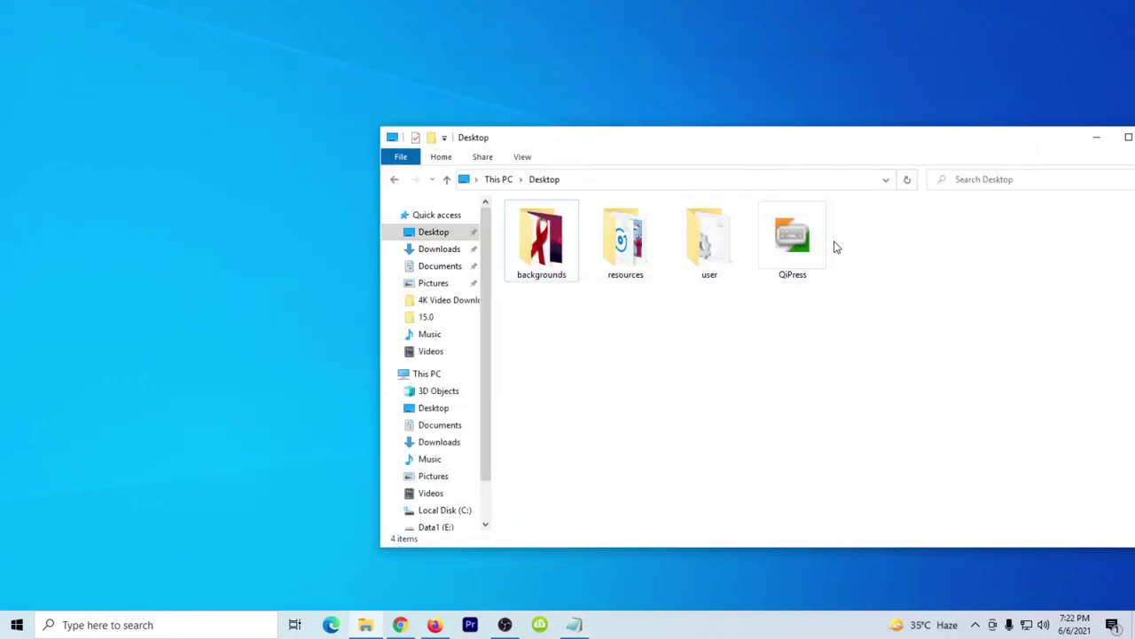
left_click_drag(771, 149, 544, 49)
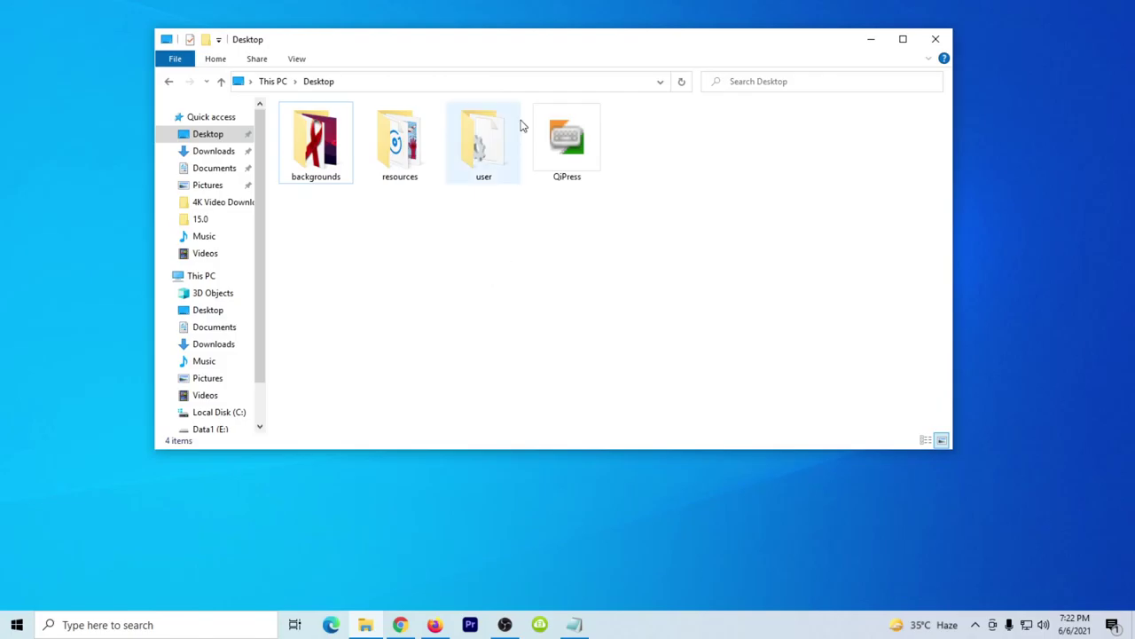
double_click(509, 45)
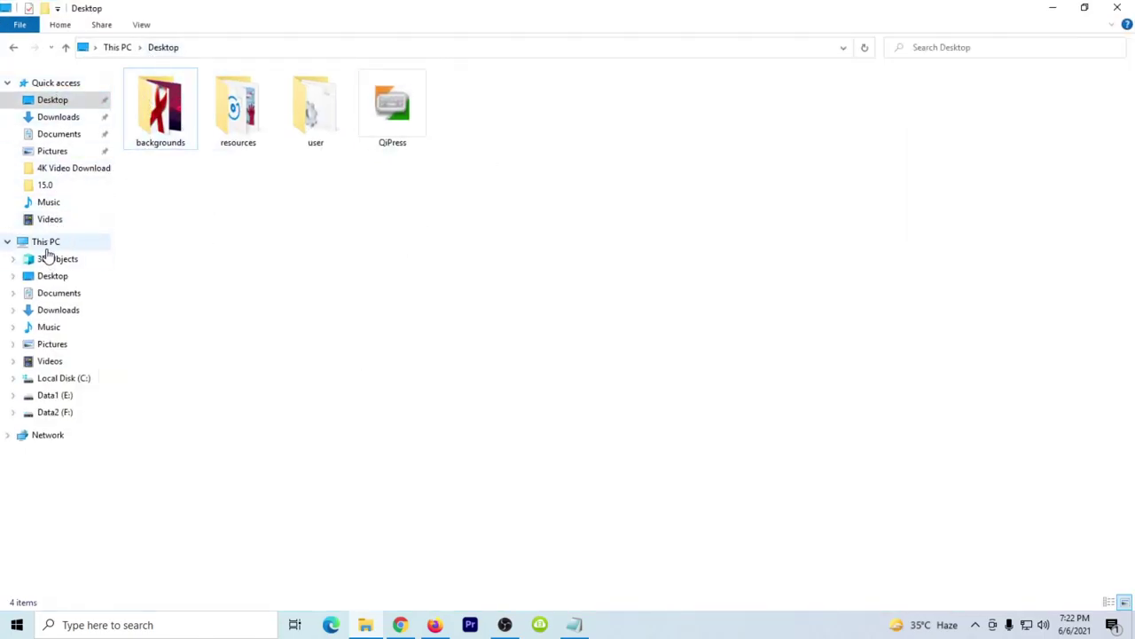
left_click(46, 244)
double_click(397, 105)
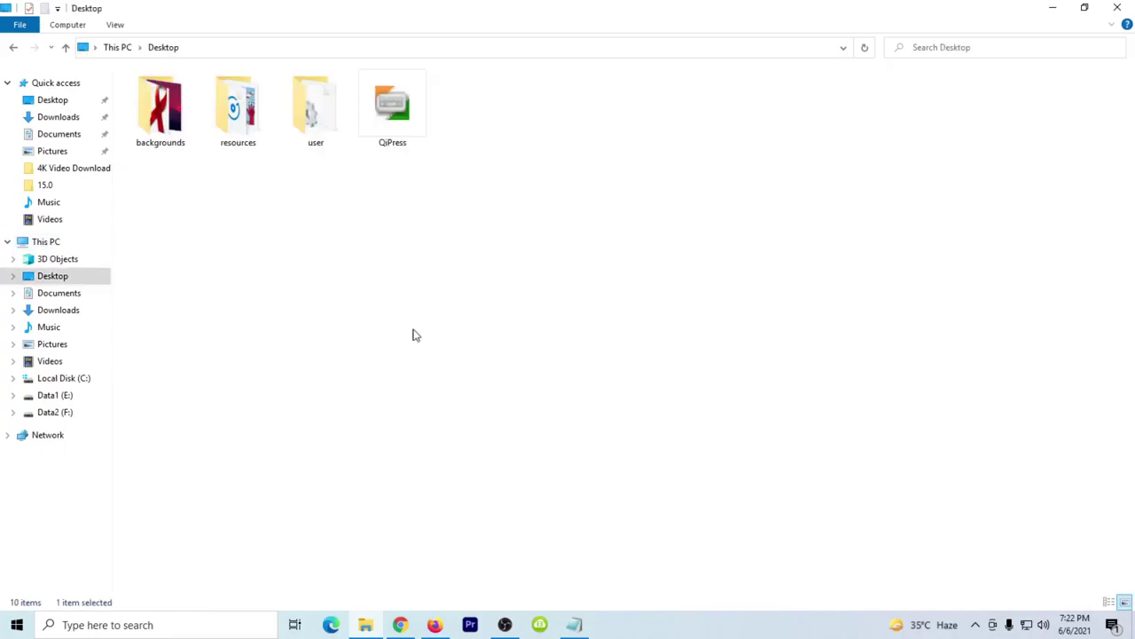
Step: Create a new folder in the Desktop folder, keeping its default name
right_click(560, 282)
mouse_move(641, 455)
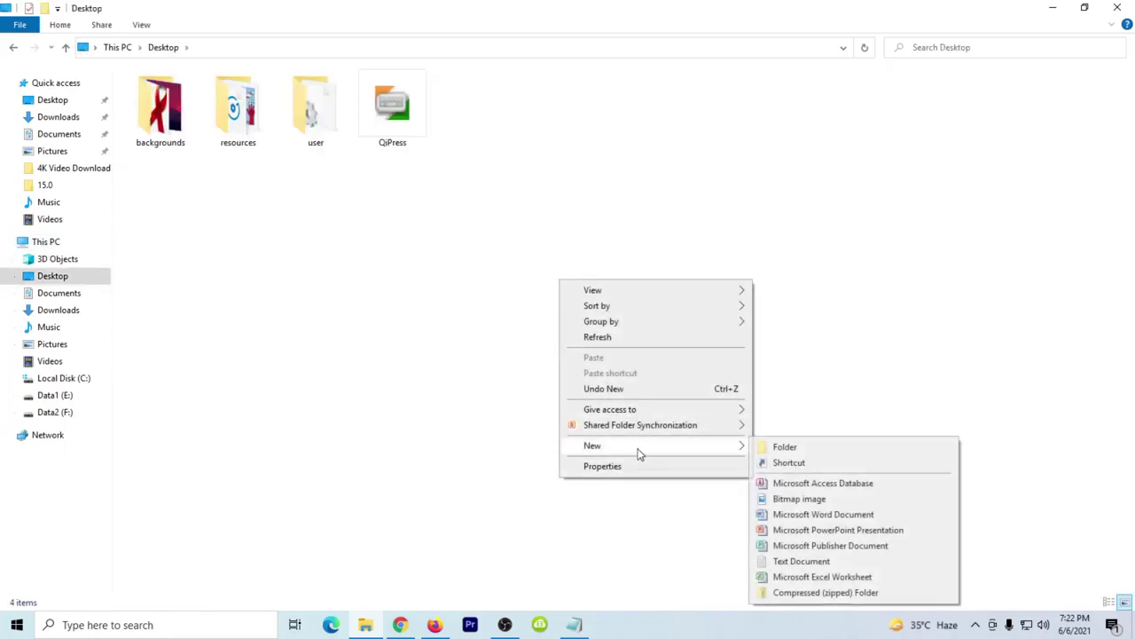
left_click(773, 447)
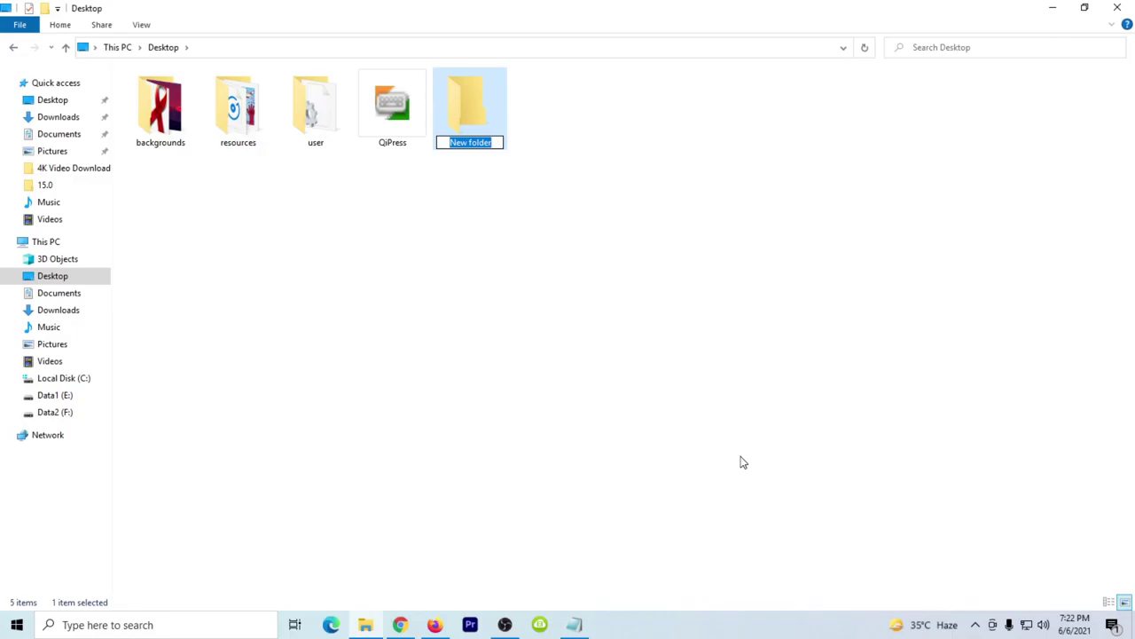
left_click(741, 462)
Step: Copy the full God Mode line at the end of the notes and return to the Desktop folder
left_click(574, 625)
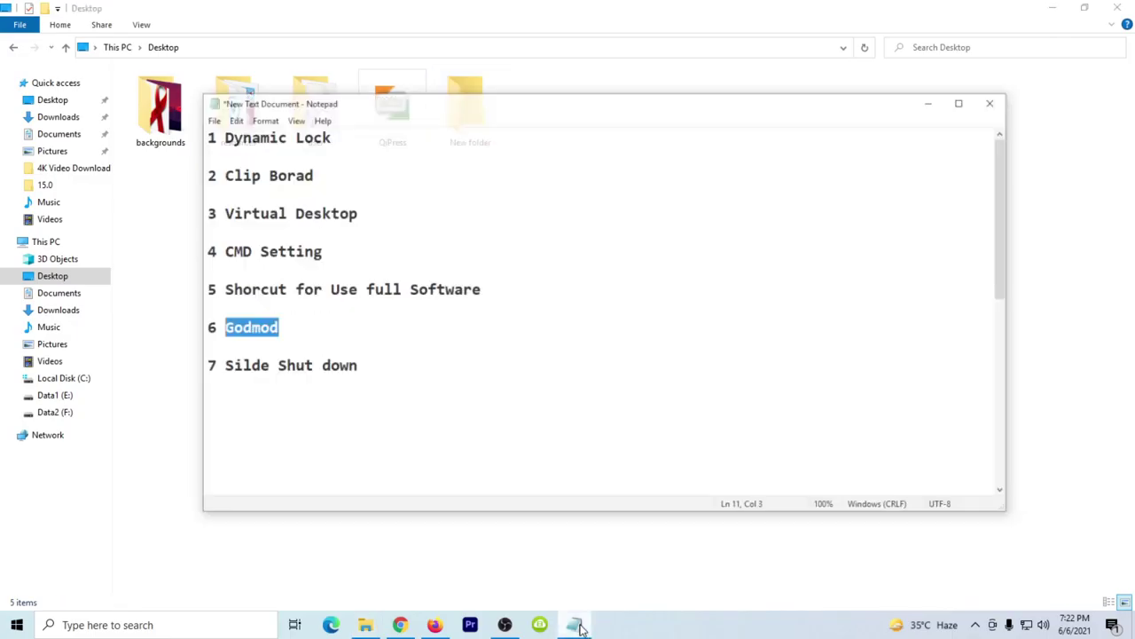
scroll(401, 348, "down", 10)
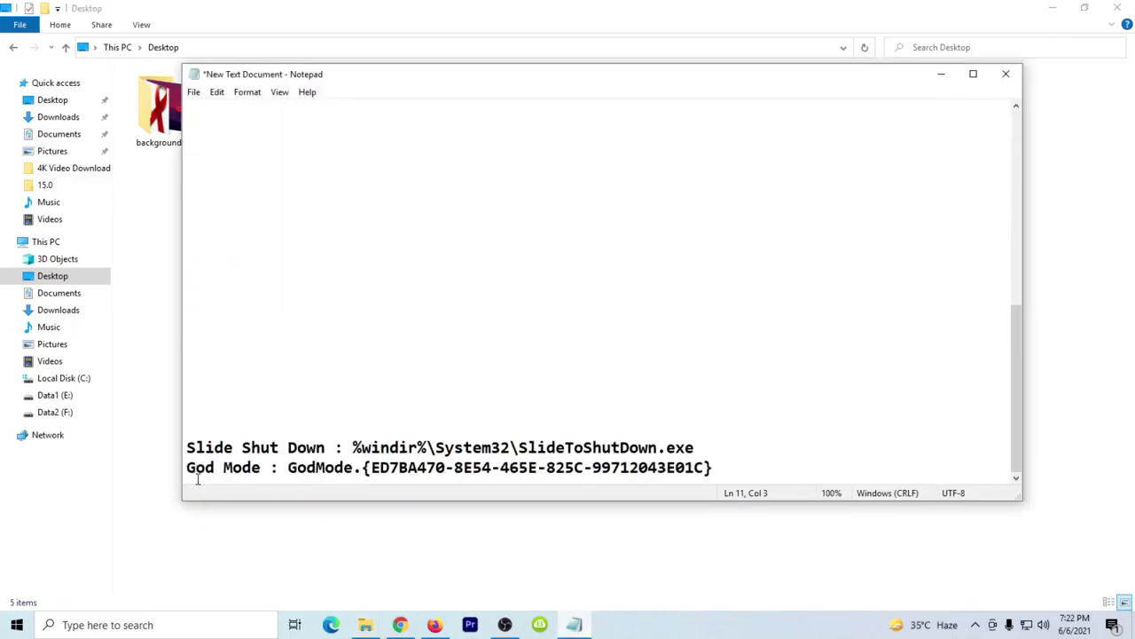
left_click_drag(186, 471, 717, 472)
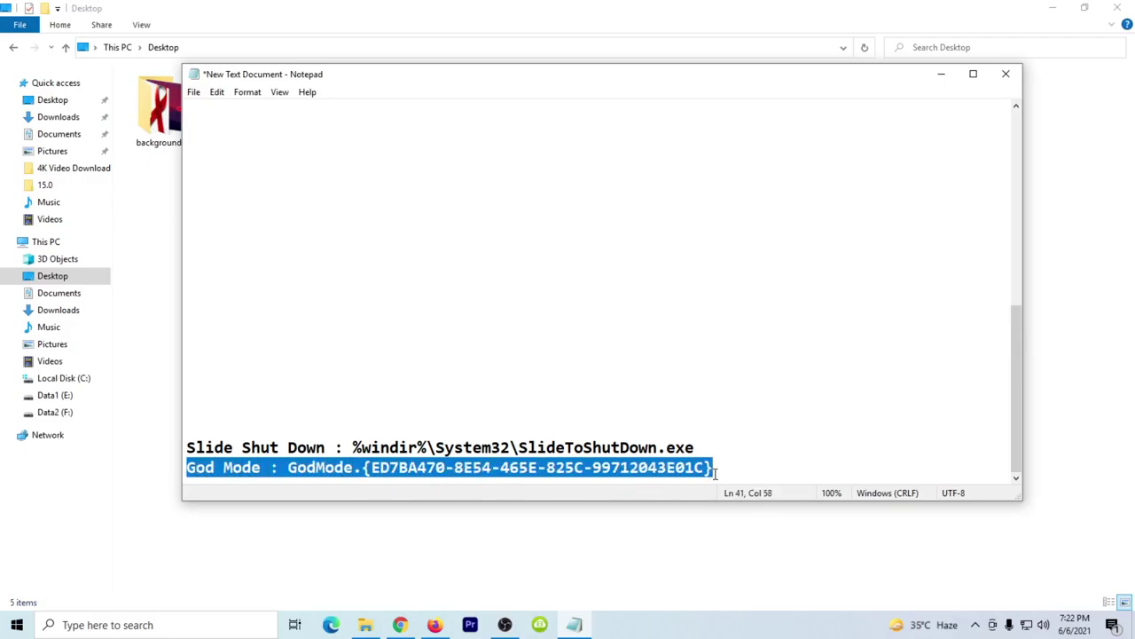
left_click(133, 255)
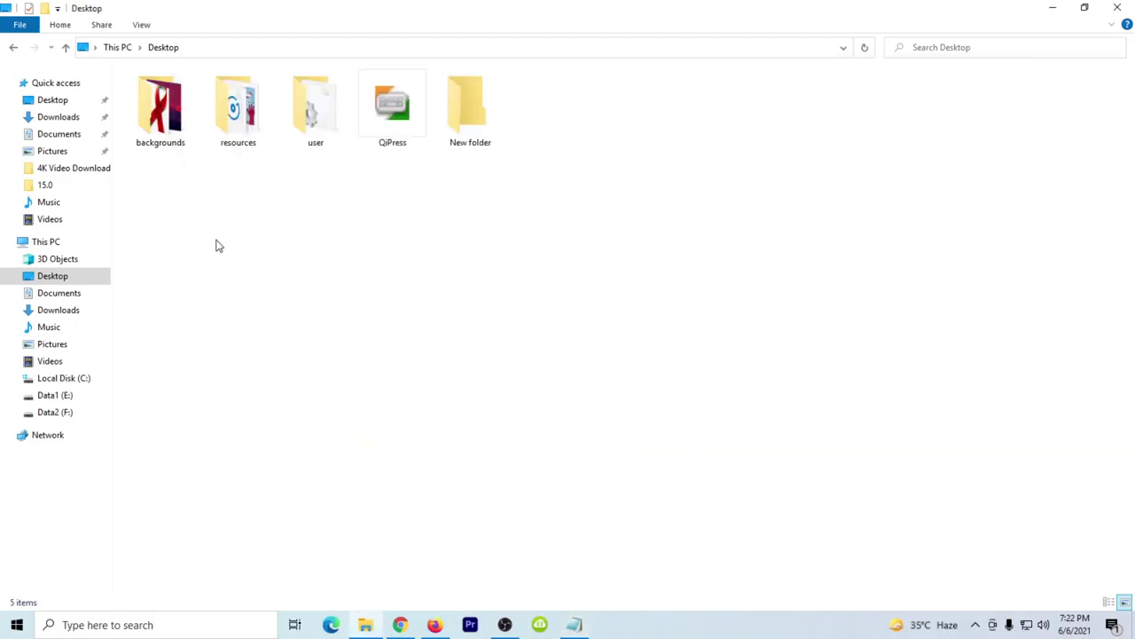
Step: Rename the new folder as "God Mode GodMode.{ED7BA470-8E54-465E-825C-99712043E01C}"
left_click(475, 113)
key("F2")
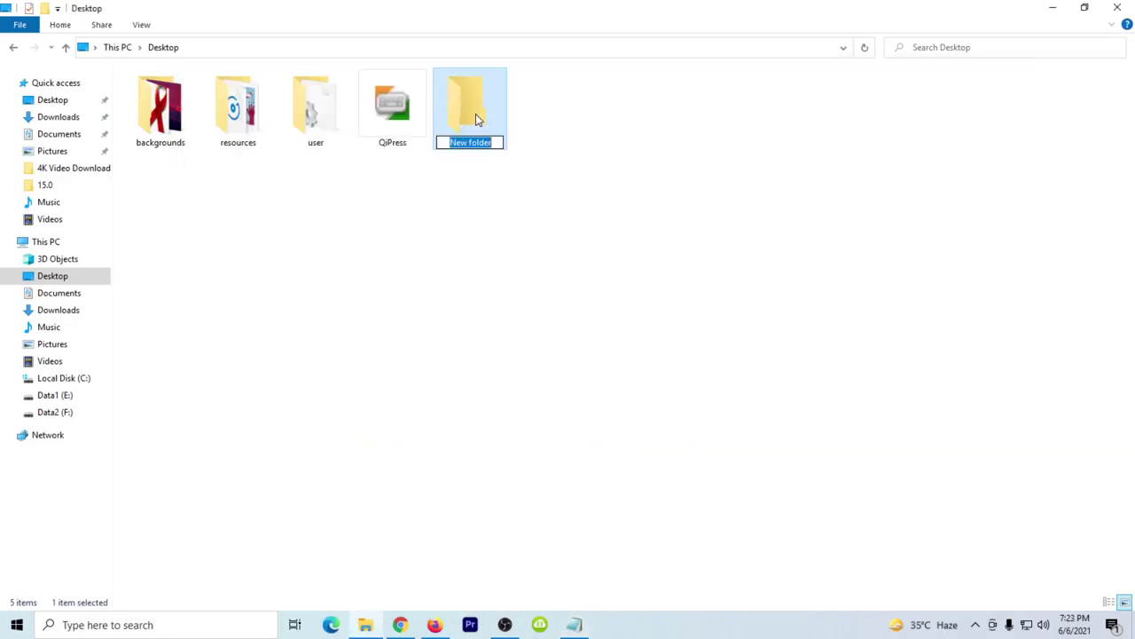
type("God Mode GodMode.{ED7BA470-8E54-465E-825C-99712043E01C}")
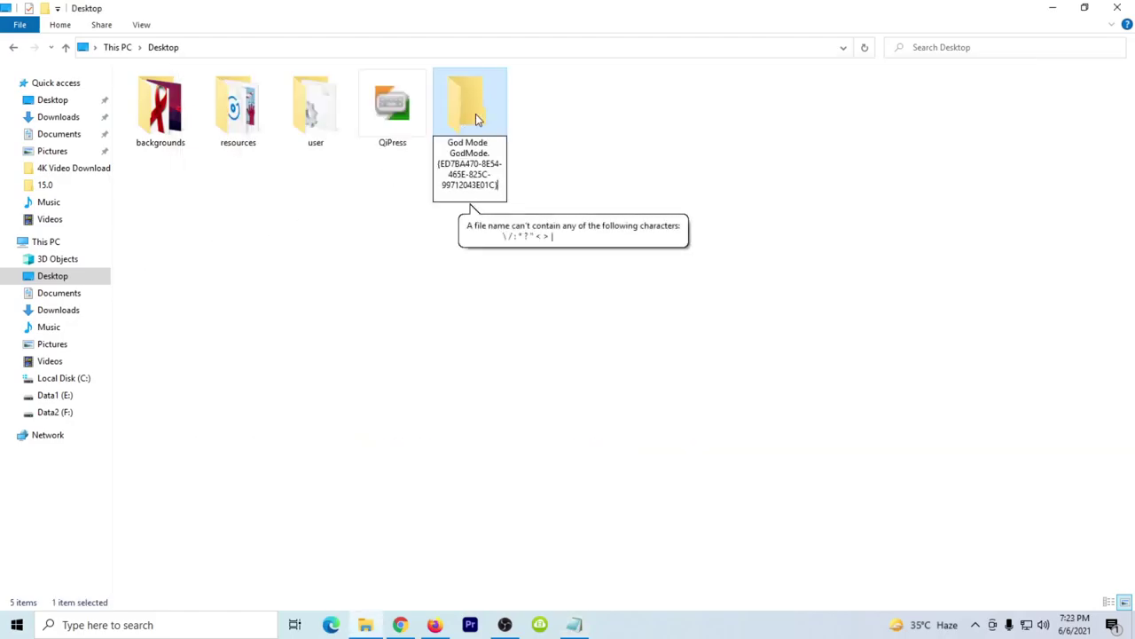
left_click(470, 328)
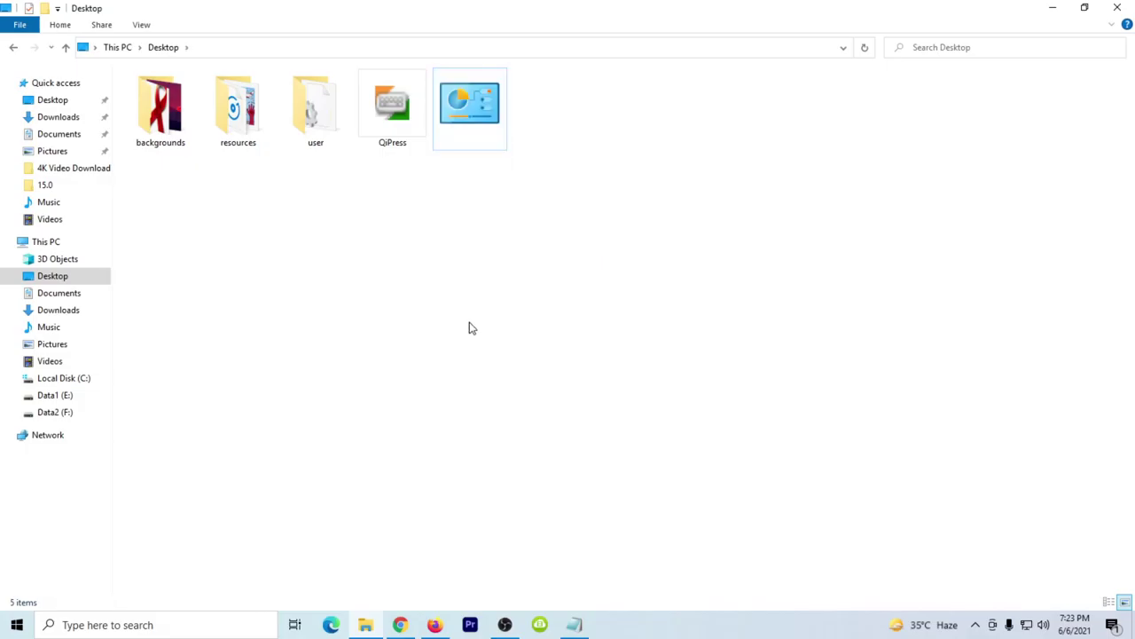
Step: Open the God Mode folder and browse its categorized list of Windows settings from Administrative Tools to Internet Options
double_click(474, 105)
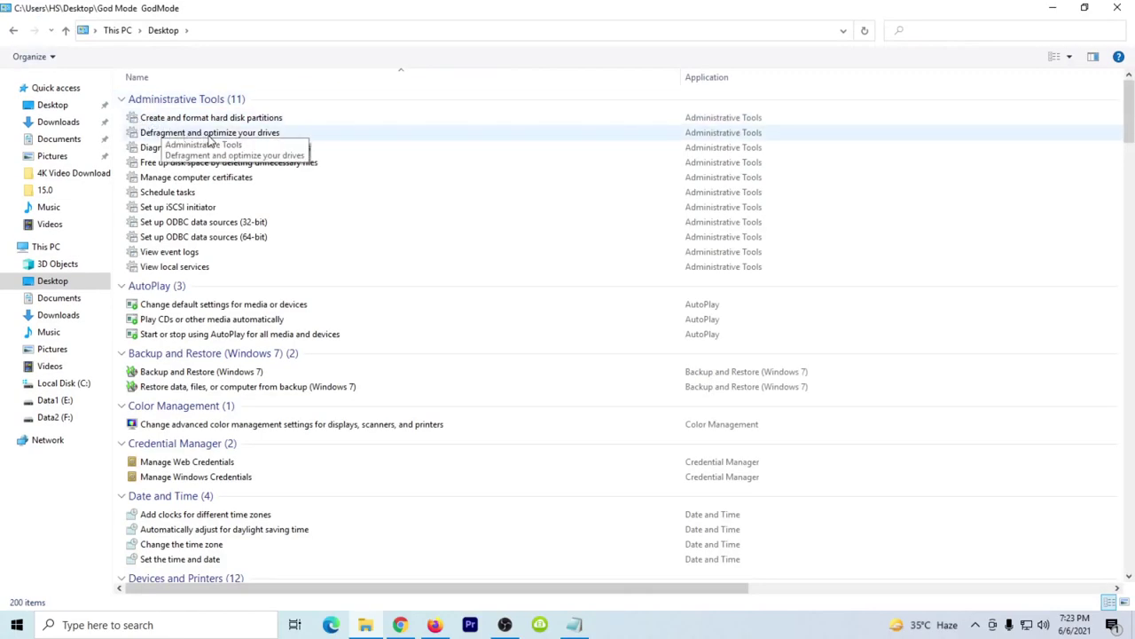
scroll(253, 301, "down", 8)
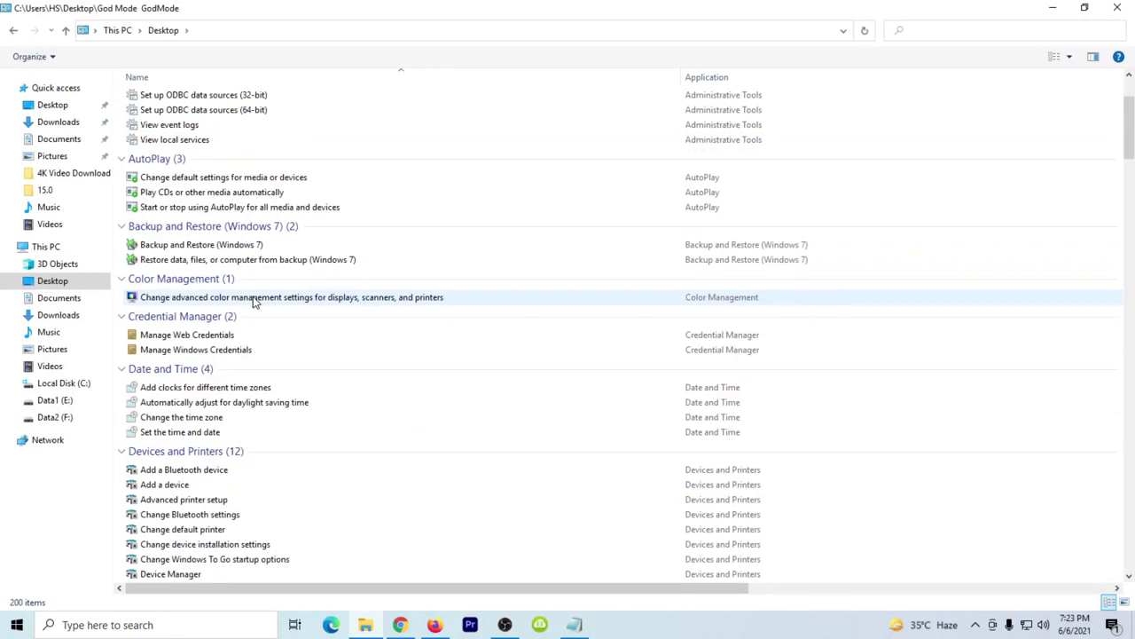
scroll(253, 301, "down", 18)
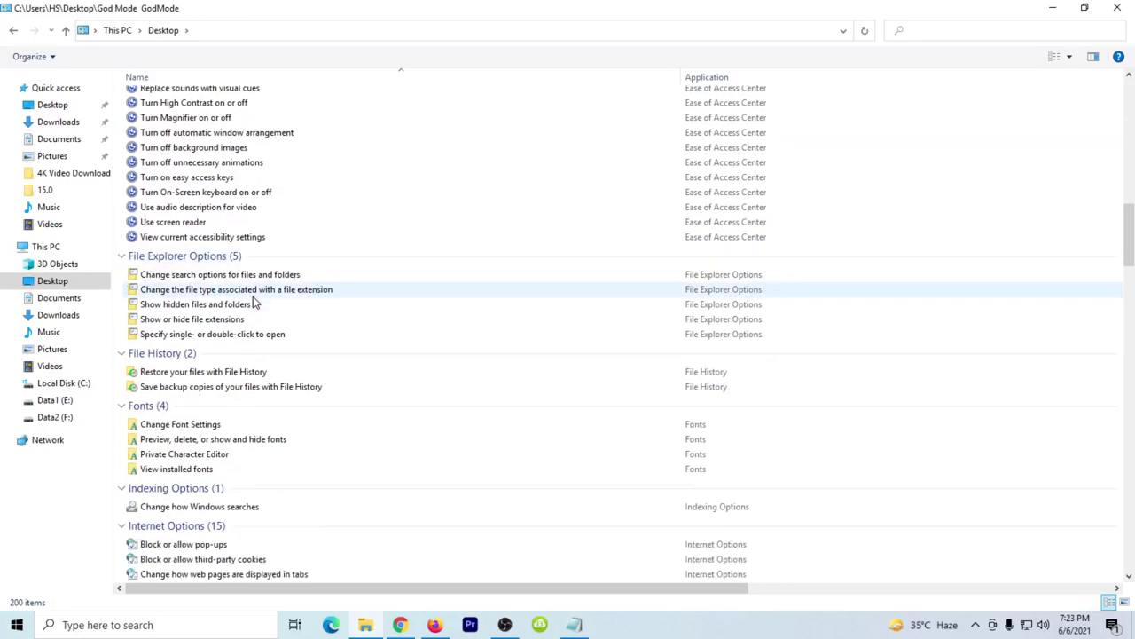
Step: Browse the remaining God Mode settings from File Explorer Options through System and Troubleshooting, return to the first category and close the folder
scroll(253, 302, "down", 14)
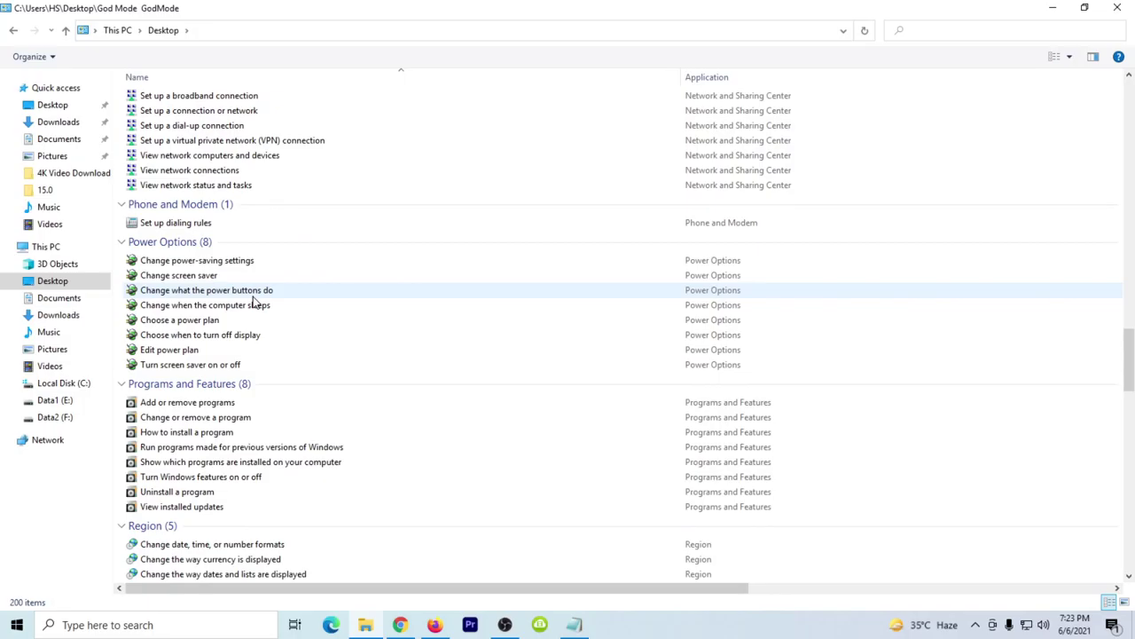
scroll(253, 302, "down", 4)
scroll(253, 300, "up", 4)
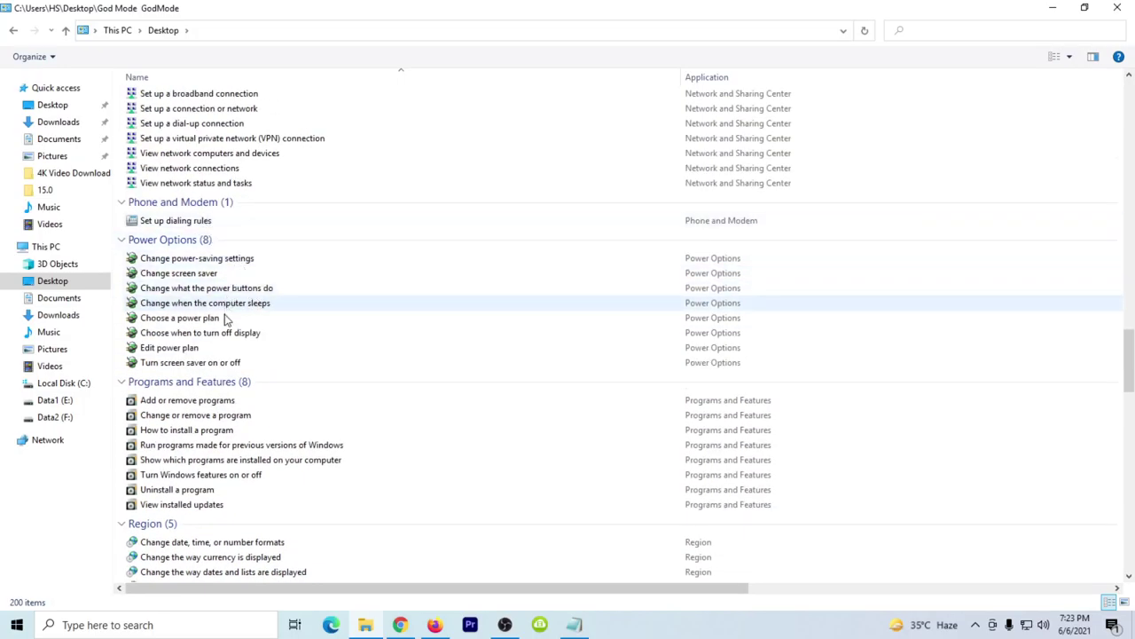
scroll(193, 412, "down", 2)
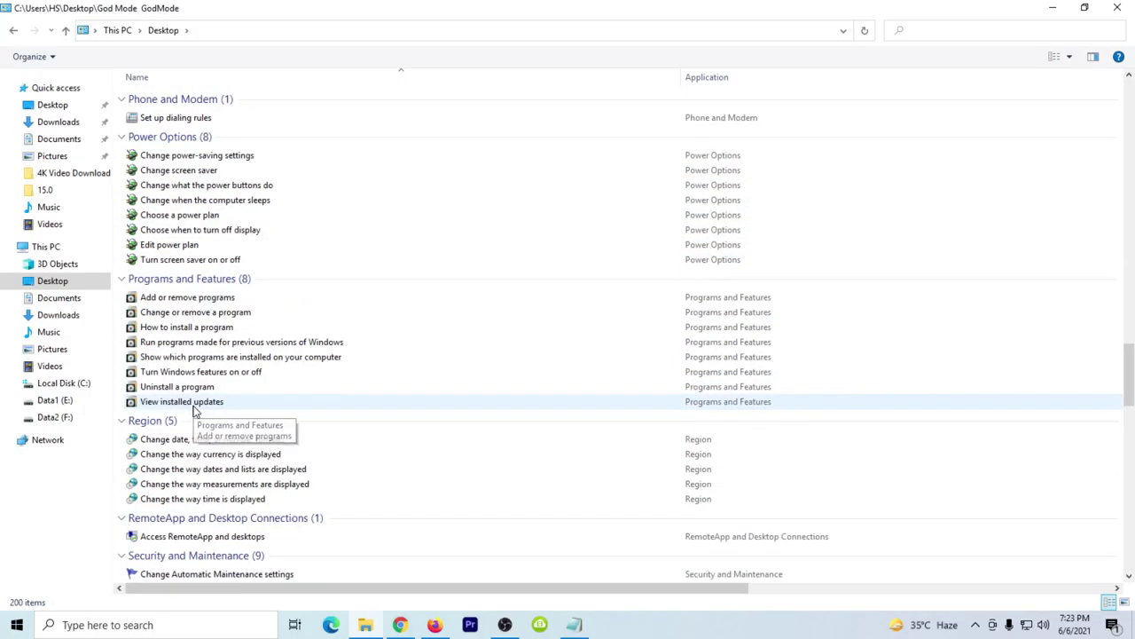
scroll(195, 409, "down", 3)
scroll(193, 410, "down", 6)
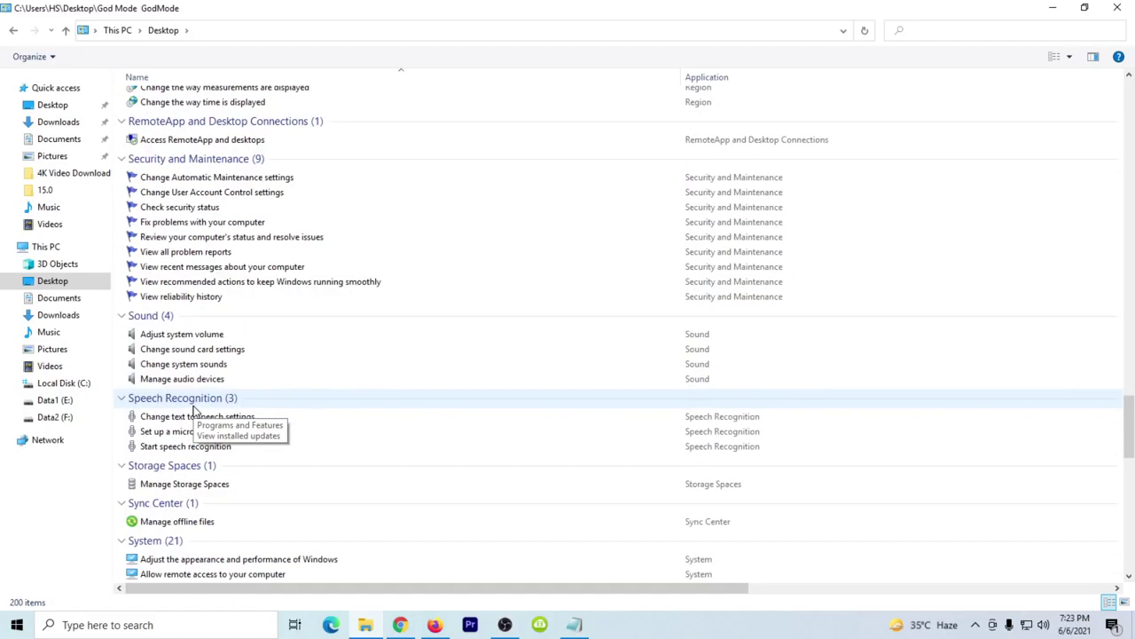
scroll(193, 410, "down", 13)
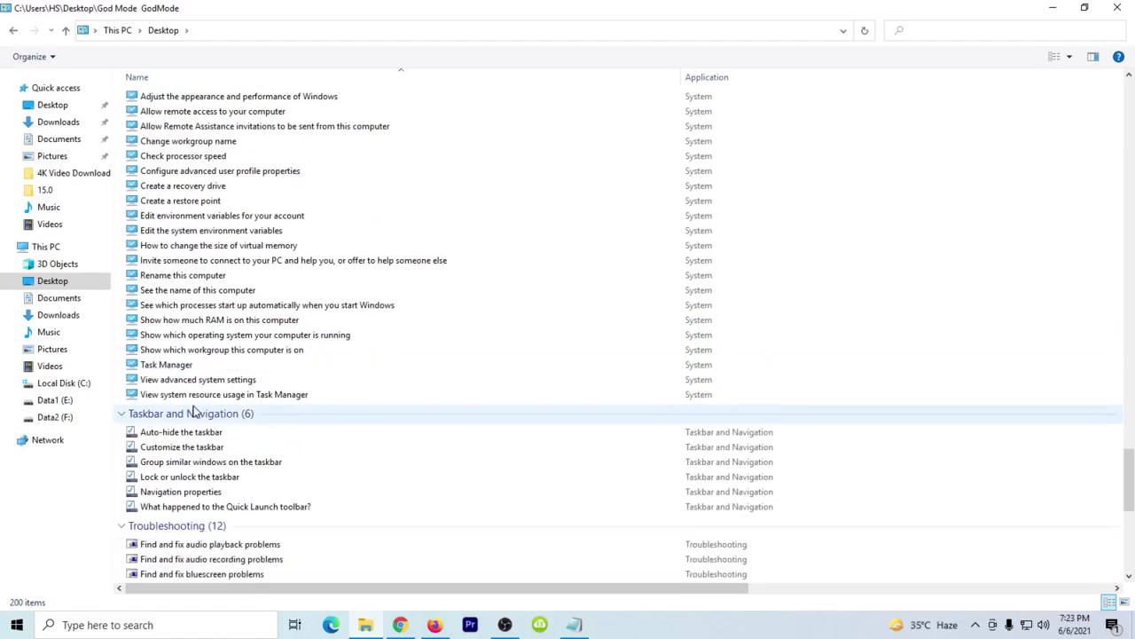
scroll(194, 410, "down", 5)
scroll(195, 410, "up", 20)
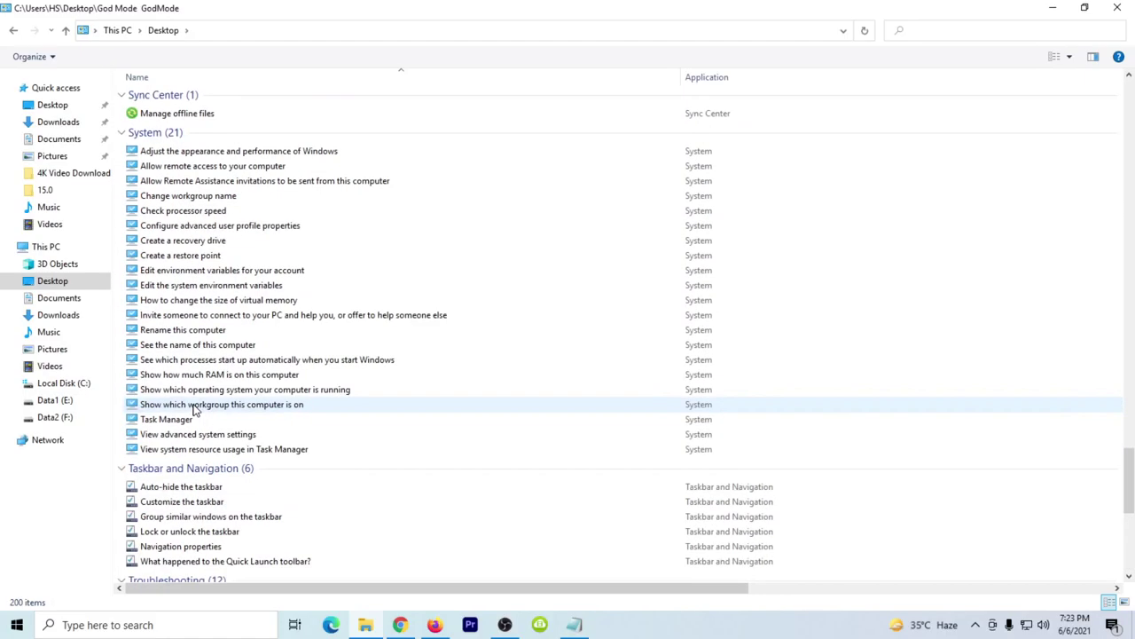
scroll(195, 410, "up", 20)
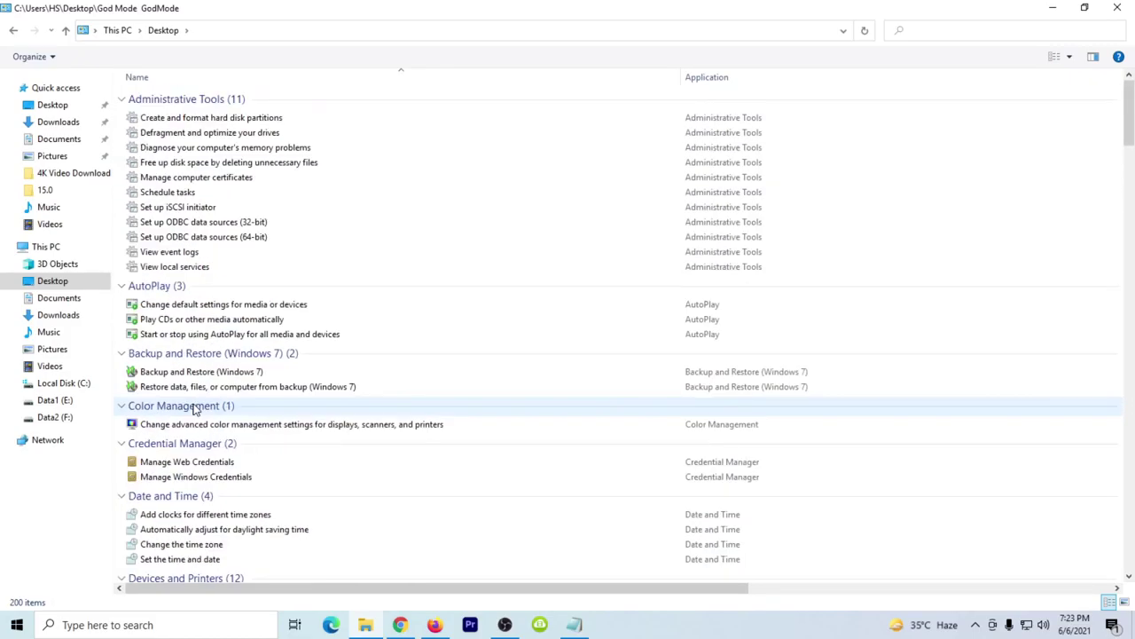
left_click(1127, 8)
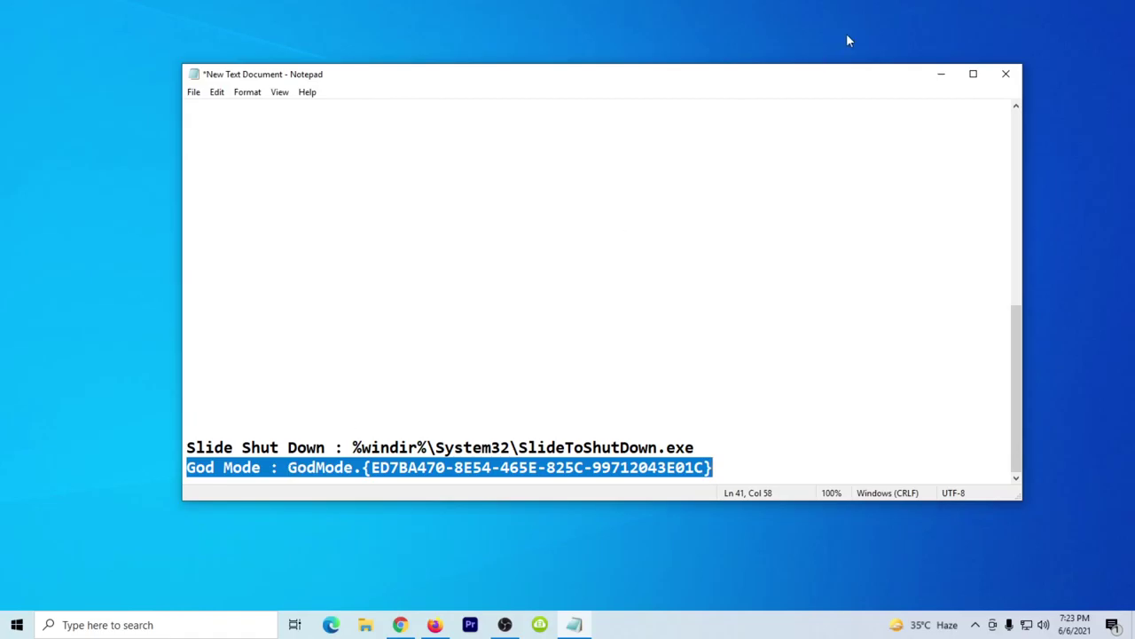
Step: Highlight "Silde Shut down" as item 7 in the notes list and add a blank line below it
scroll(753, 339, "up", 8)
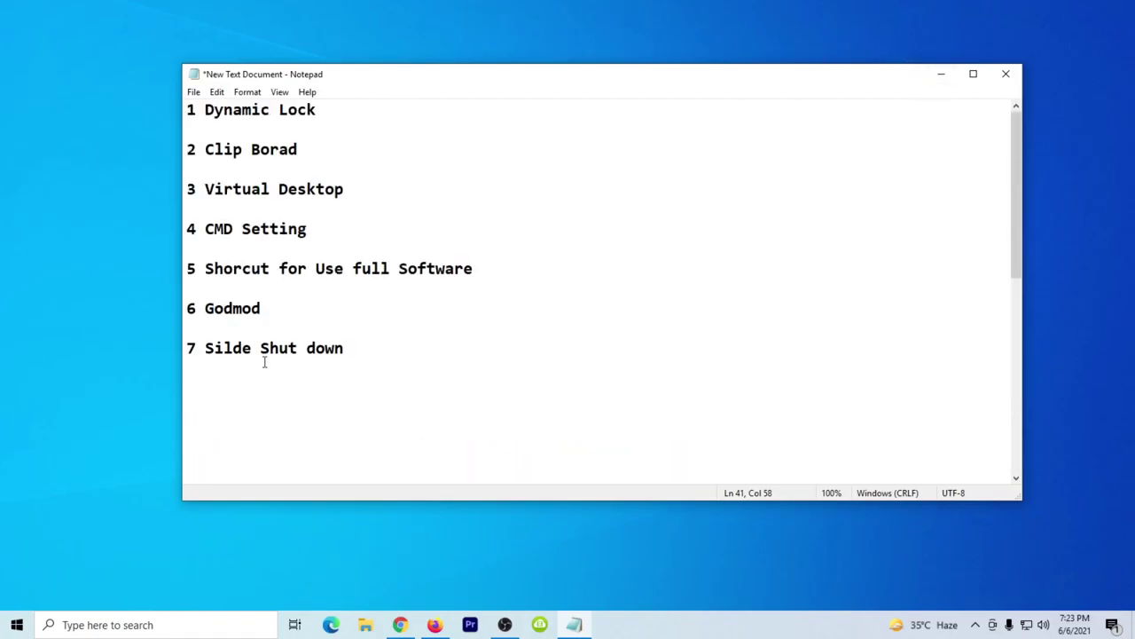
left_click(208, 358)
left_click_drag(207, 357, 361, 355)
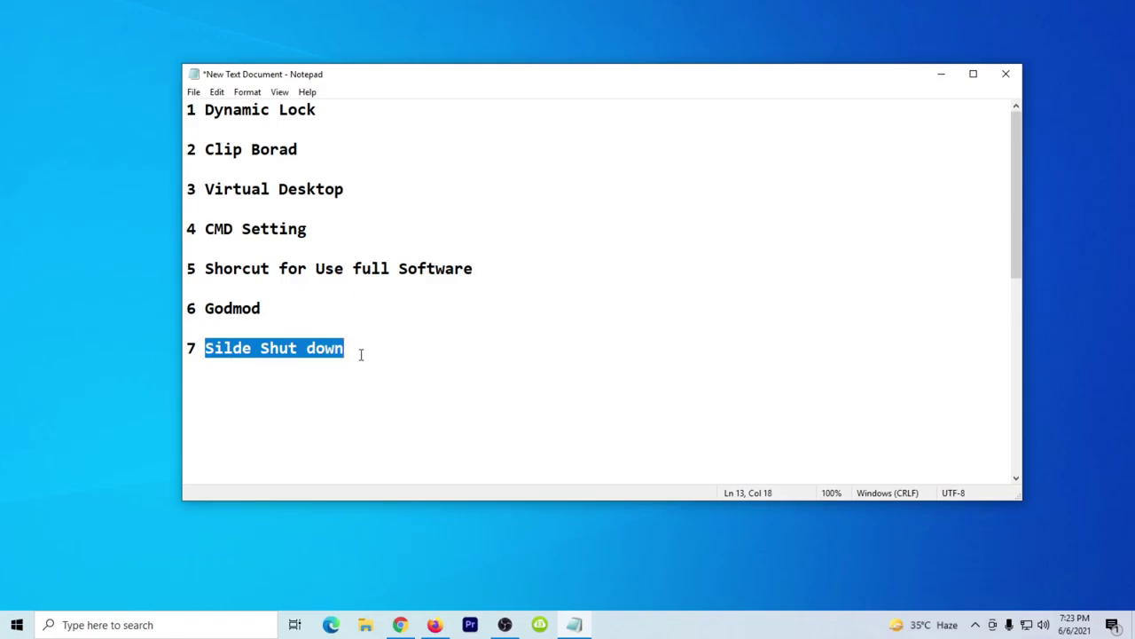
left_click(393, 360)
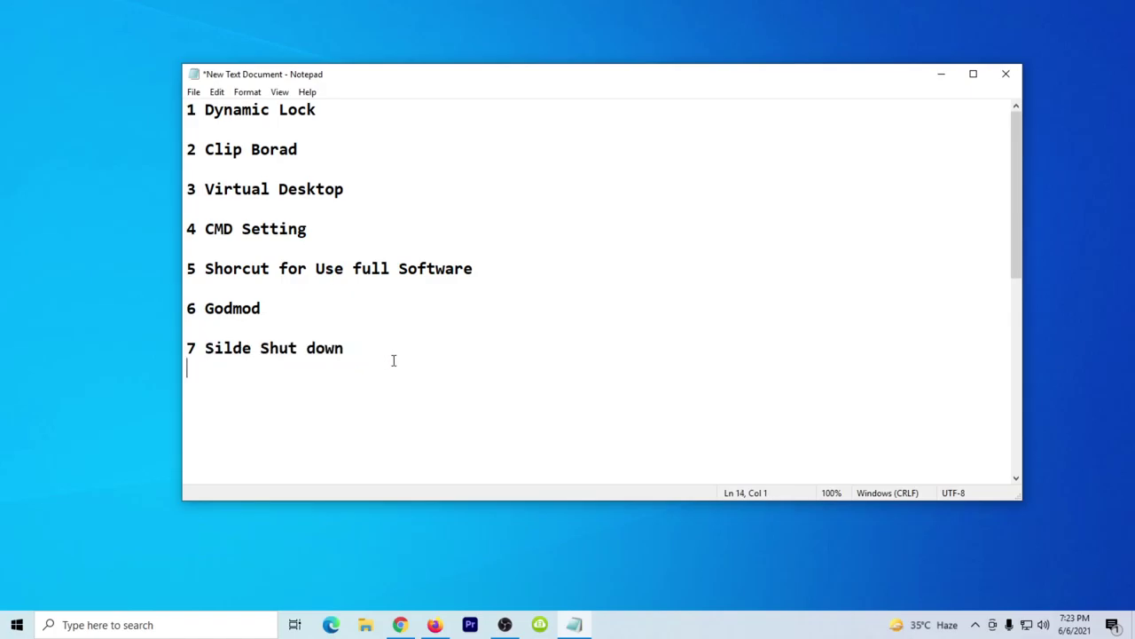
key("Return")
Step: Show the regular power options in the Start menu and return to the notes
left_click(2, 630)
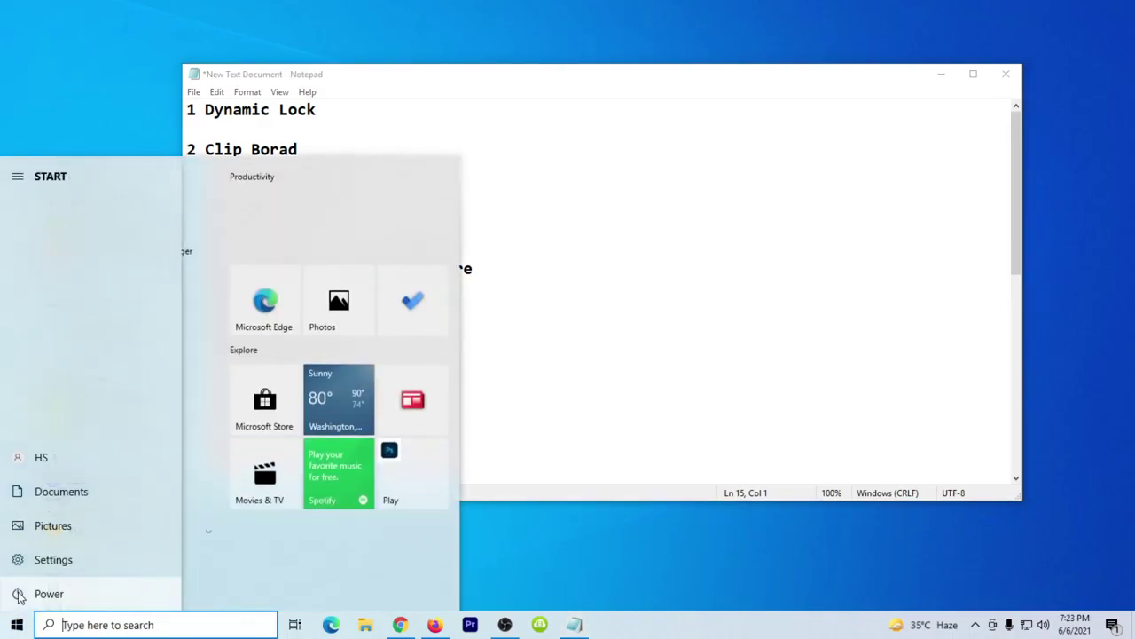
left_click(18, 596)
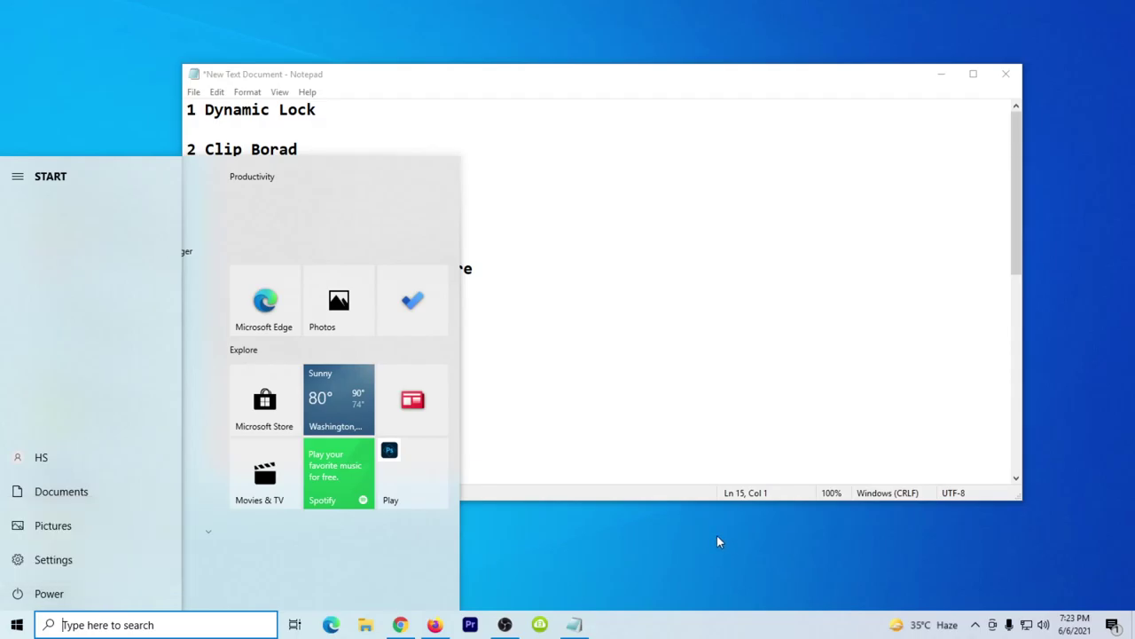
left_click(603, 293)
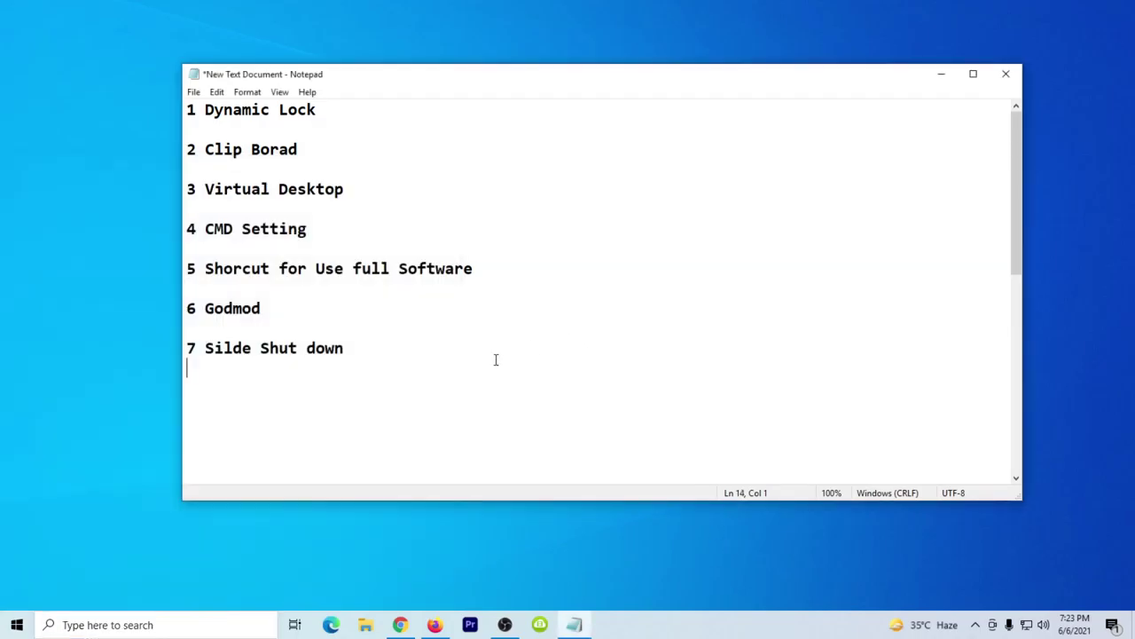
key("Down")
type("alt")
key("BackSpace")
key("BackSpace")
key("BackSpace")
type("ALt + F4")
key("BackSpace")
key("BackSpace")
key("BackSpace")
key("BackSpace")
key("BackSpace")
key("BackSpace")
key("BackSpace")
key("BackSpace")
Step: Open the Desktop folder in File Explorer and start creating a new shortcut there
left_click(366, 626)
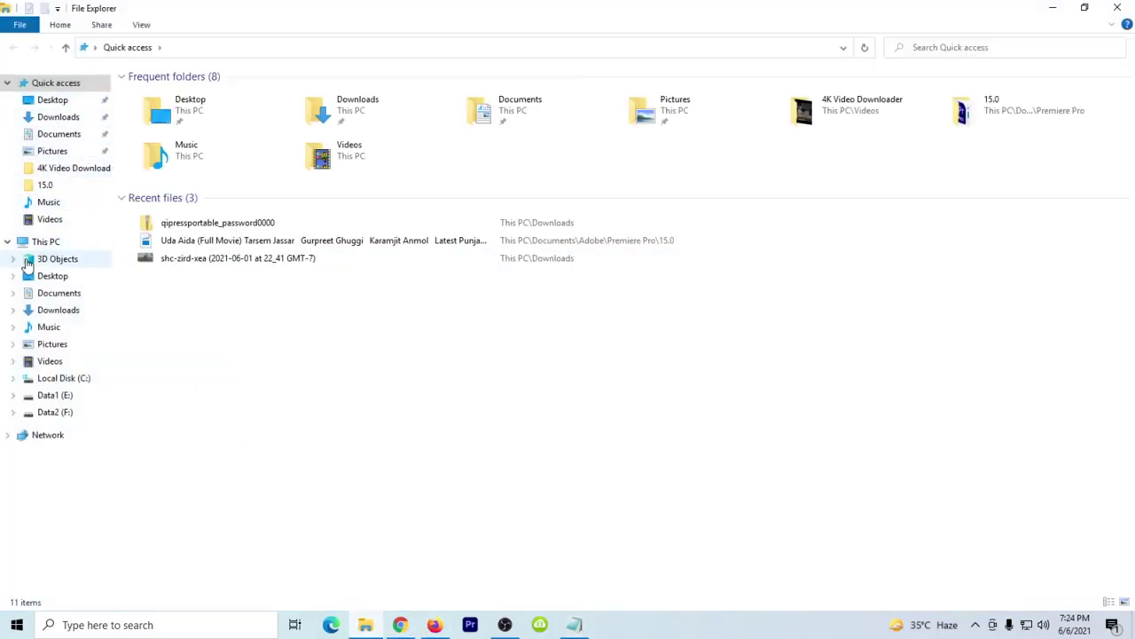
left_click(62, 102)
right_click(504, 260)
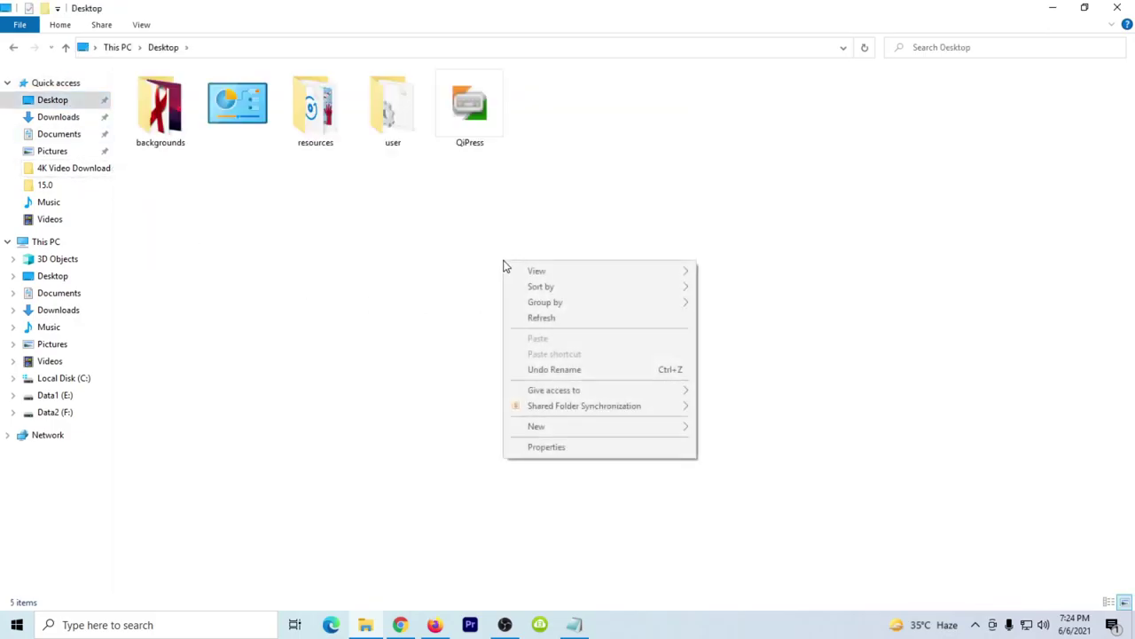
mouse_move(592, 433)
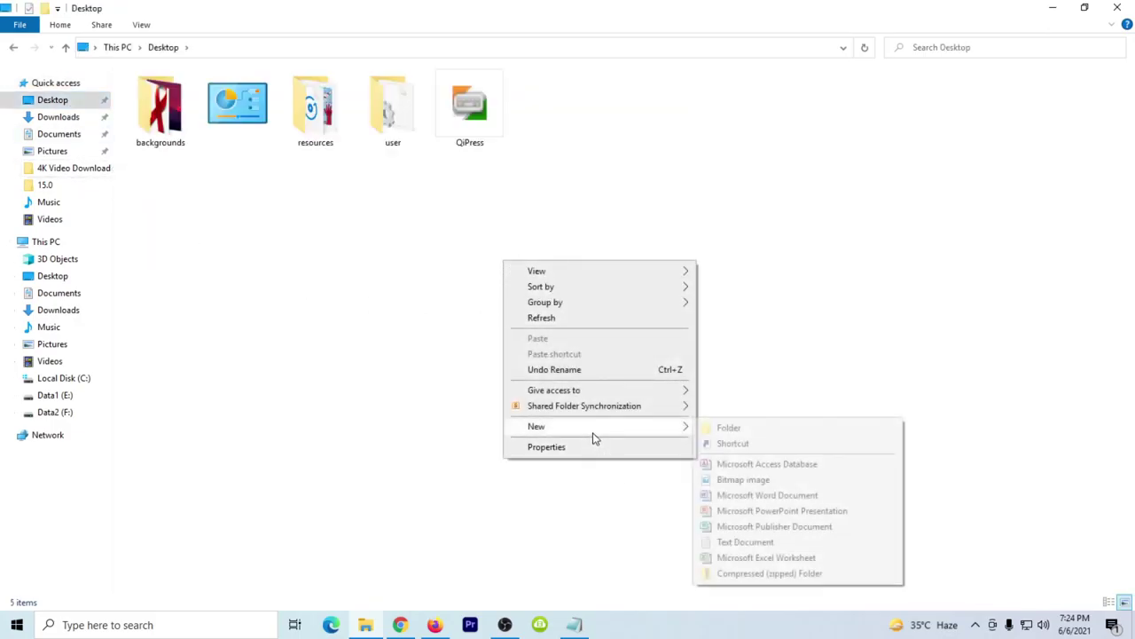
left_click(742, 444)
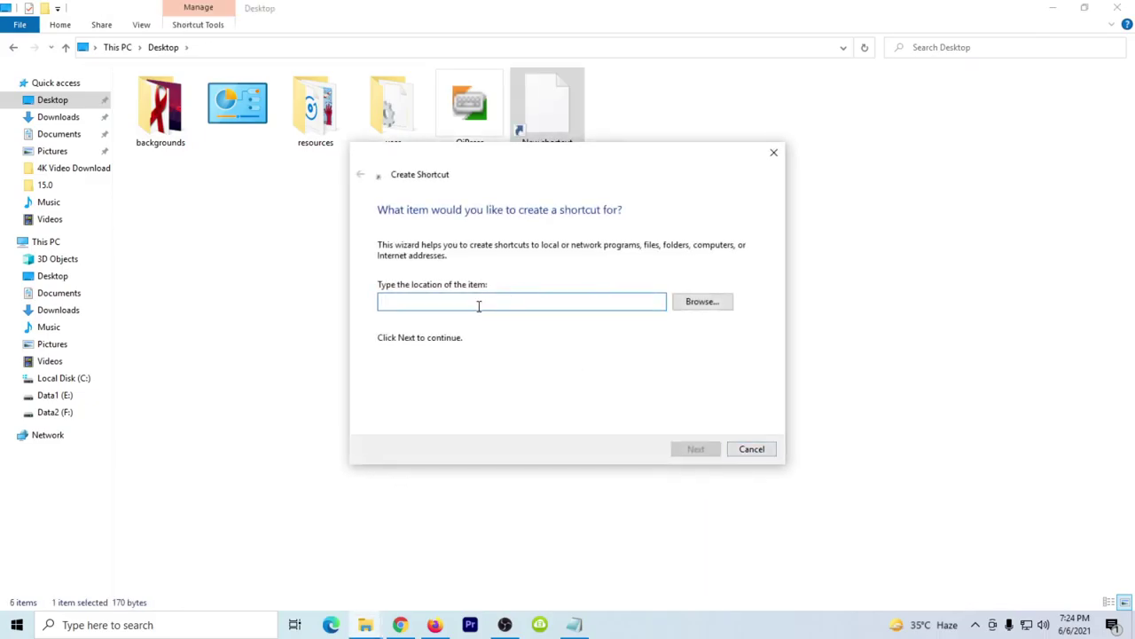
Step: Copy the full Slide Shut Down line at the end of the notes and return to the shortcut wizard
left_click(575, 624)
scroll(377, 380, "down", 5)
scroll(377, 380, "down", 3)
left_click_drag(187, 448, 708, 444)
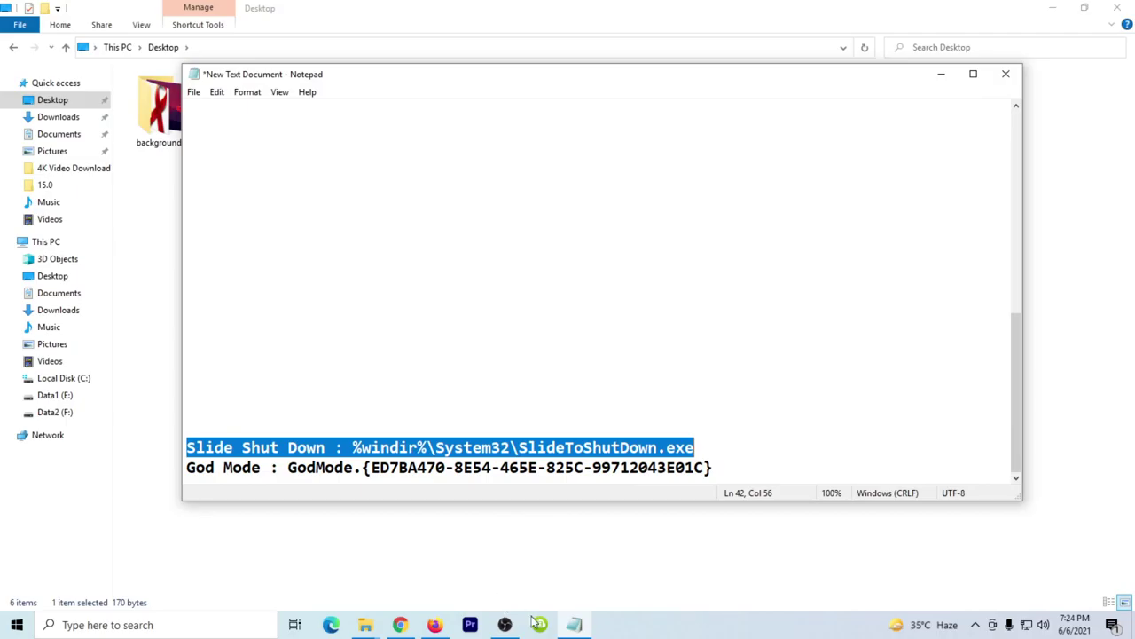
left_click(577, 626)
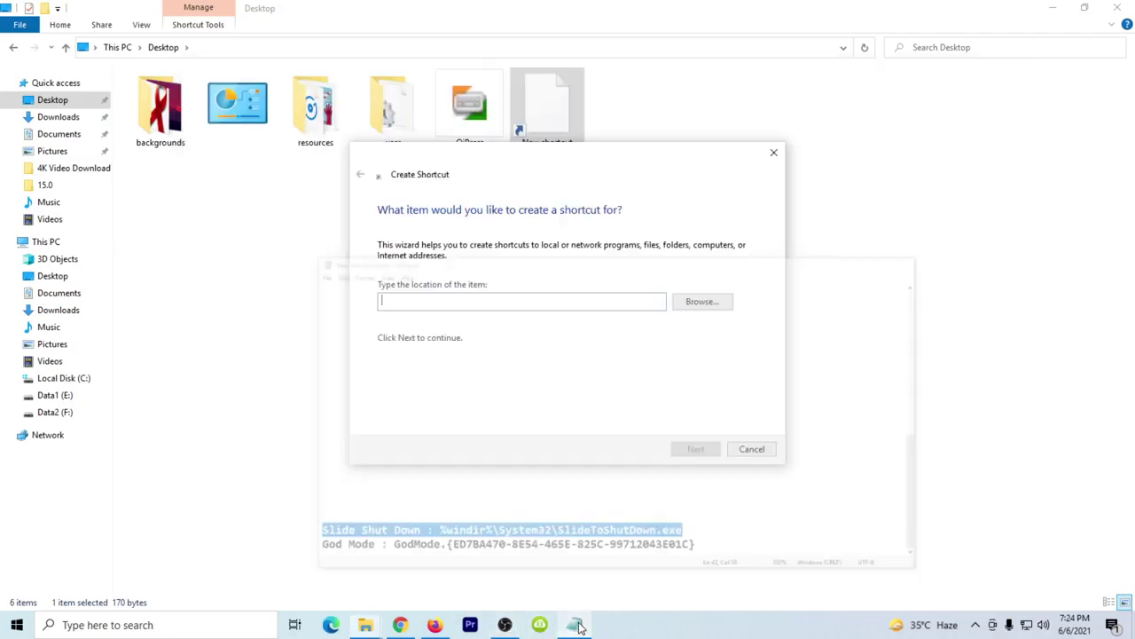
Step: Try the whole copied line "Slide Shut Down : %windir%\System32\SlideToShutDown.exe" as the shortcut's item location
type("Slide Shut Down - %windir%\\System32\\SlideToShutDown.exe")
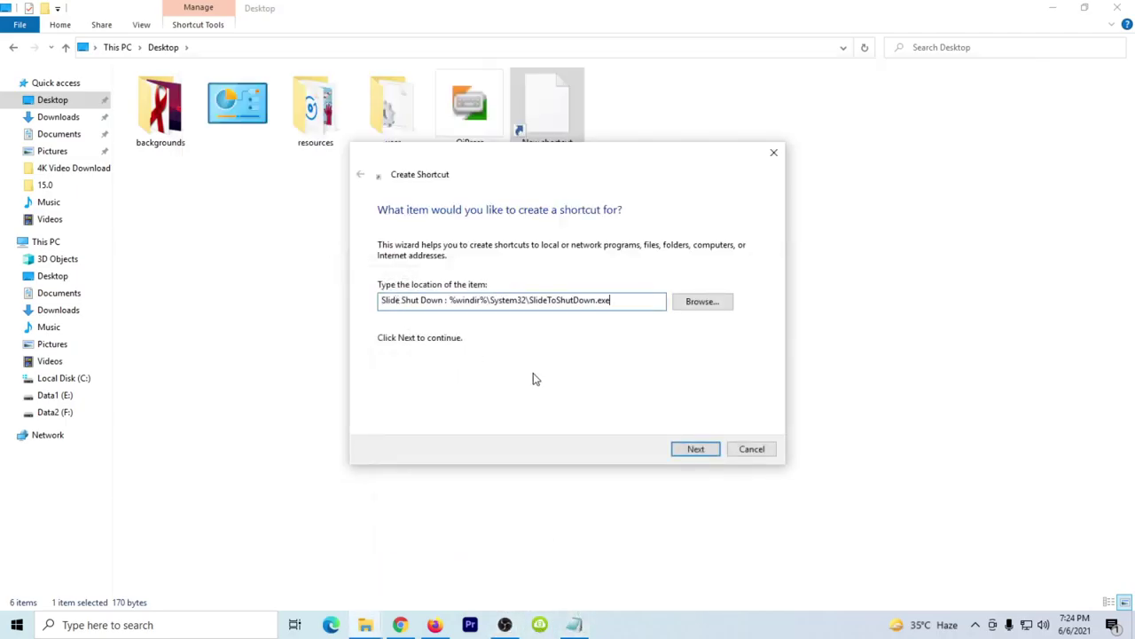
left_click(695, 451)
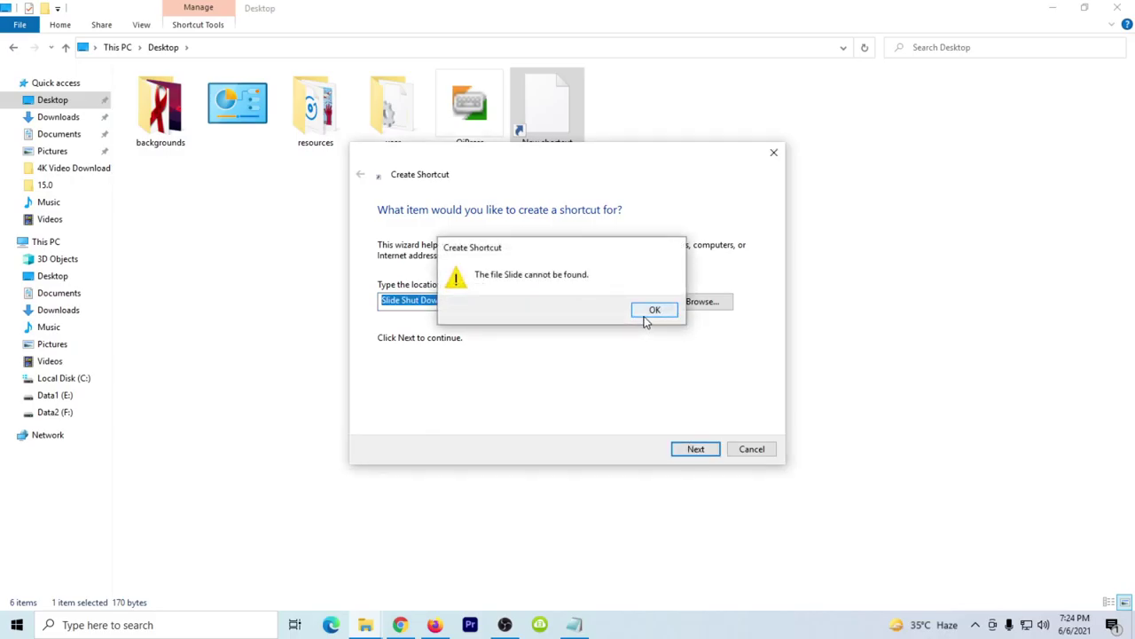
left_click(647, 320)
Step: Trim the item location to "%windir%\System32\SlideToShutDown.exe" and create the shortcut with the suggested name SlideToShutDown
left_click(623, 303)
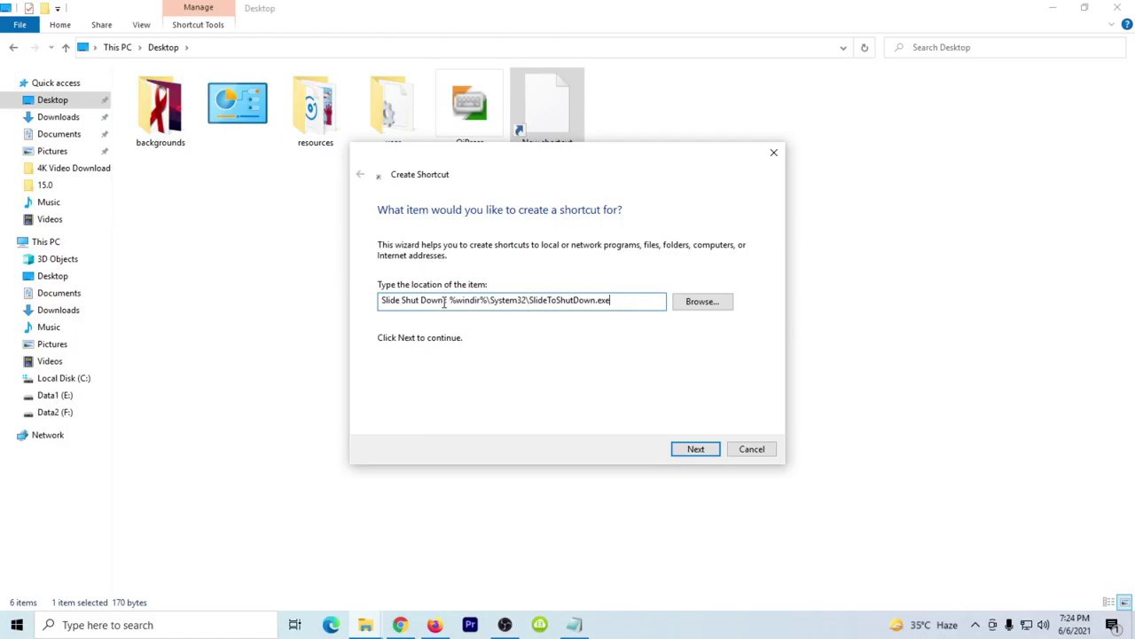
left_click_drag(450, 303, 343, 302)
key("BackSpace")
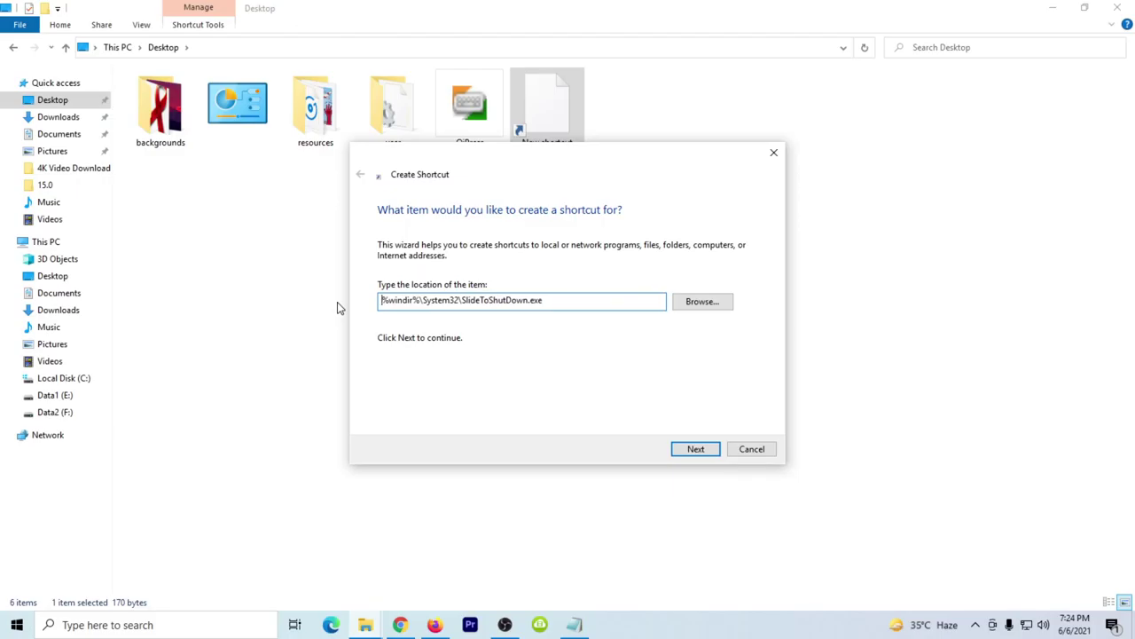
left_click(690, 451)
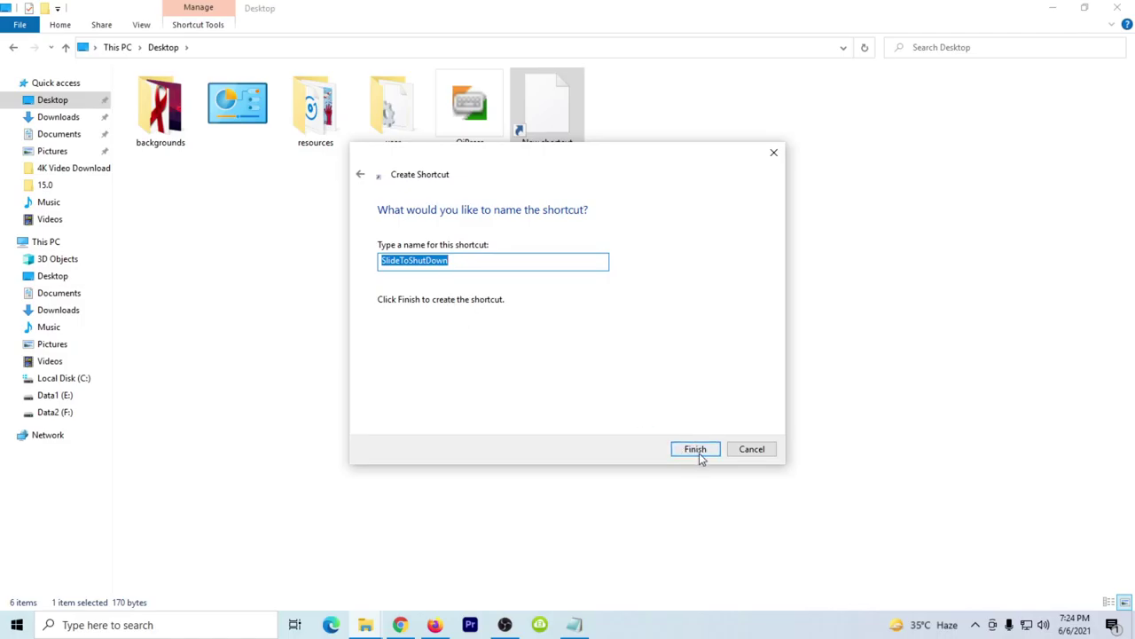
left_click(695, 449)
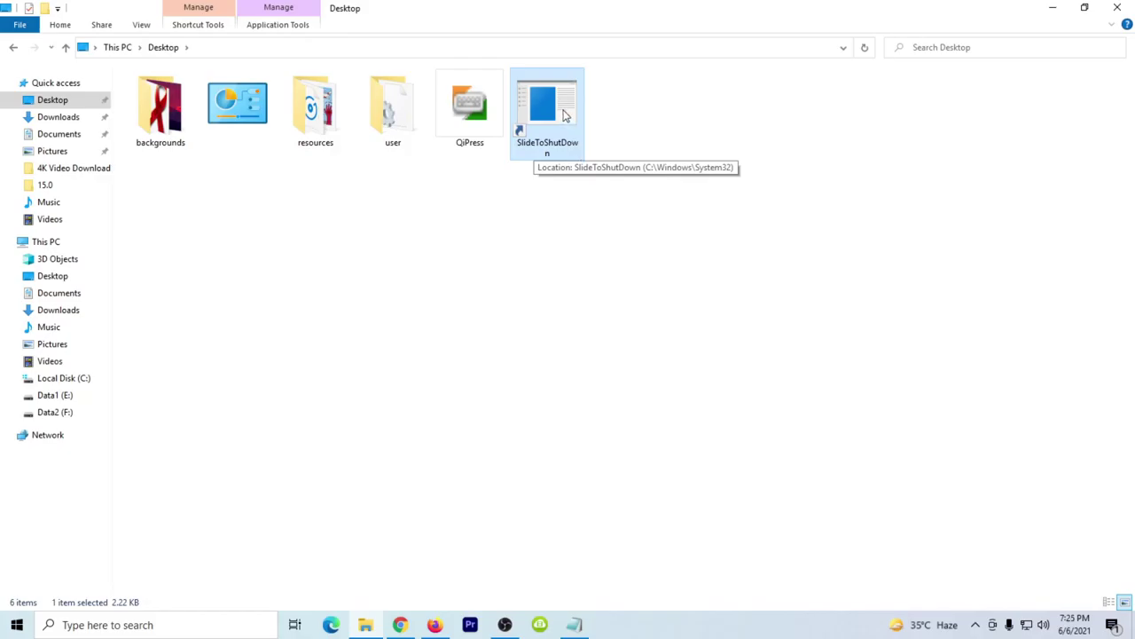
Step: Run the SlideToShutDown shortcut to show the slide screen, cancel the shutdown and close the Desktop folder
double_click(565, 116)
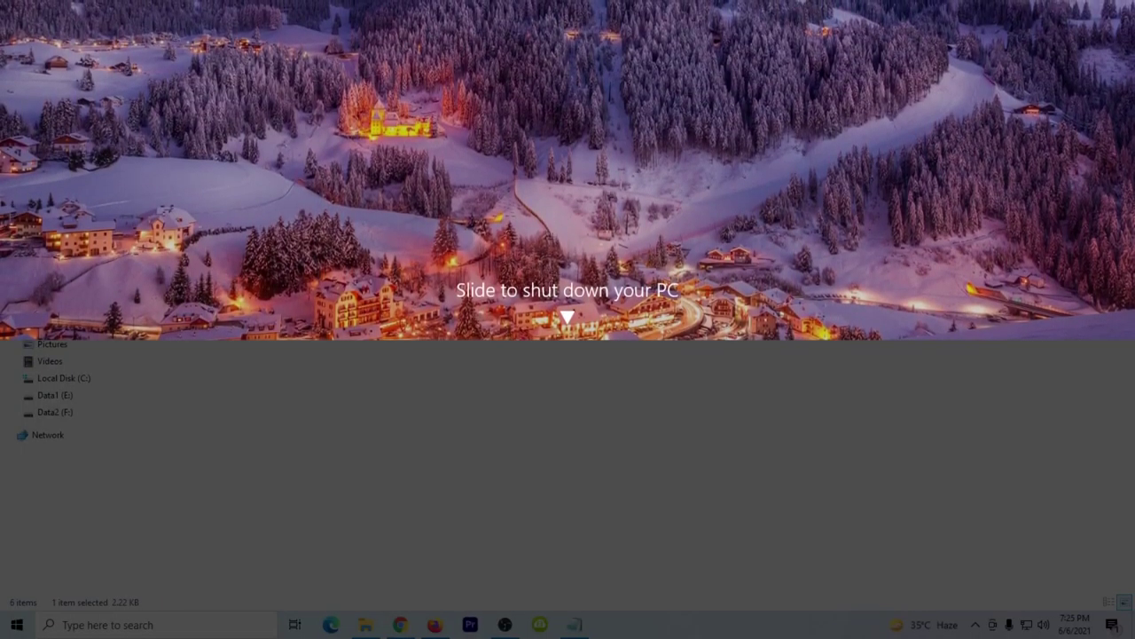
key("Escape")
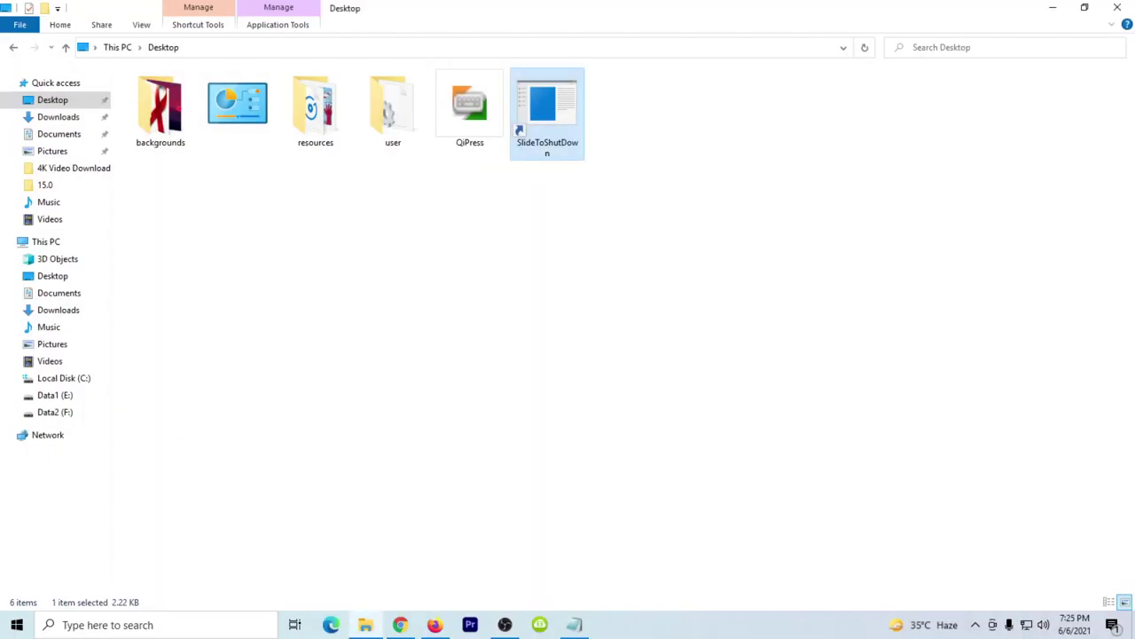
left_click(1118, 7)
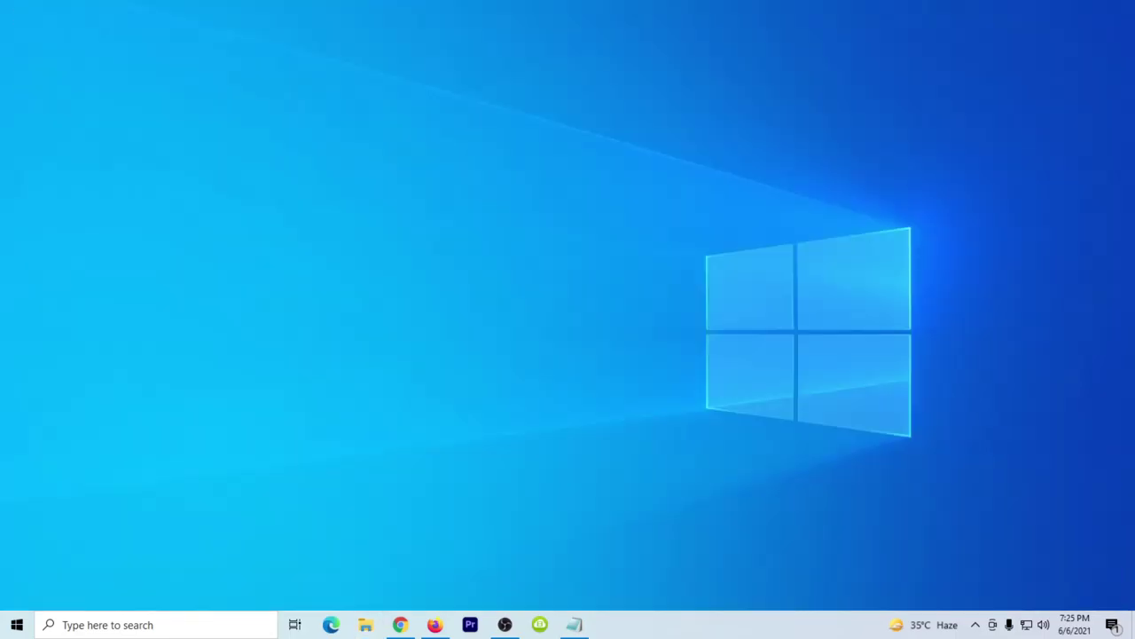
Step: Return to the notes and add two blank lines below item 7
left_click(575, 624)
scroll(499, 360, "up", 7)
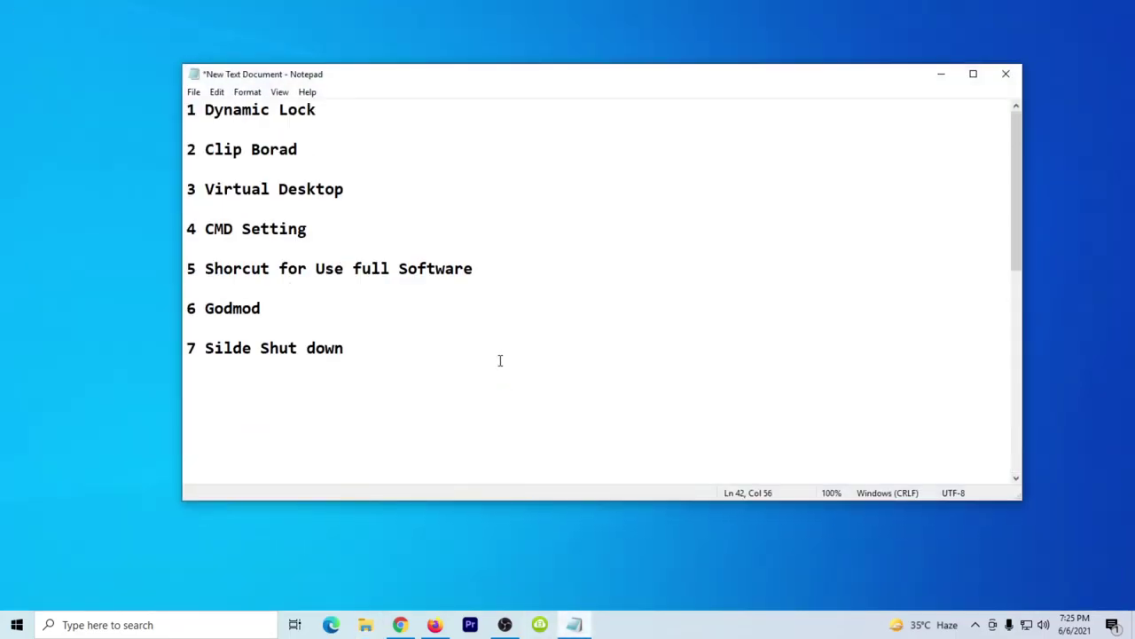
left_click(499, 361)
key("Return")
key("Return")
type("hemsing%")
key("BackSpace")
key("BackSpace")
key("BackSpace")
key("BackSpace")
key("BackSpace")
key("BackSpace")
key("BackSpace")
key("BackSpace")
Step: Write the creator's YouTube channel address below the list of tricks in the notes
type("youtu")
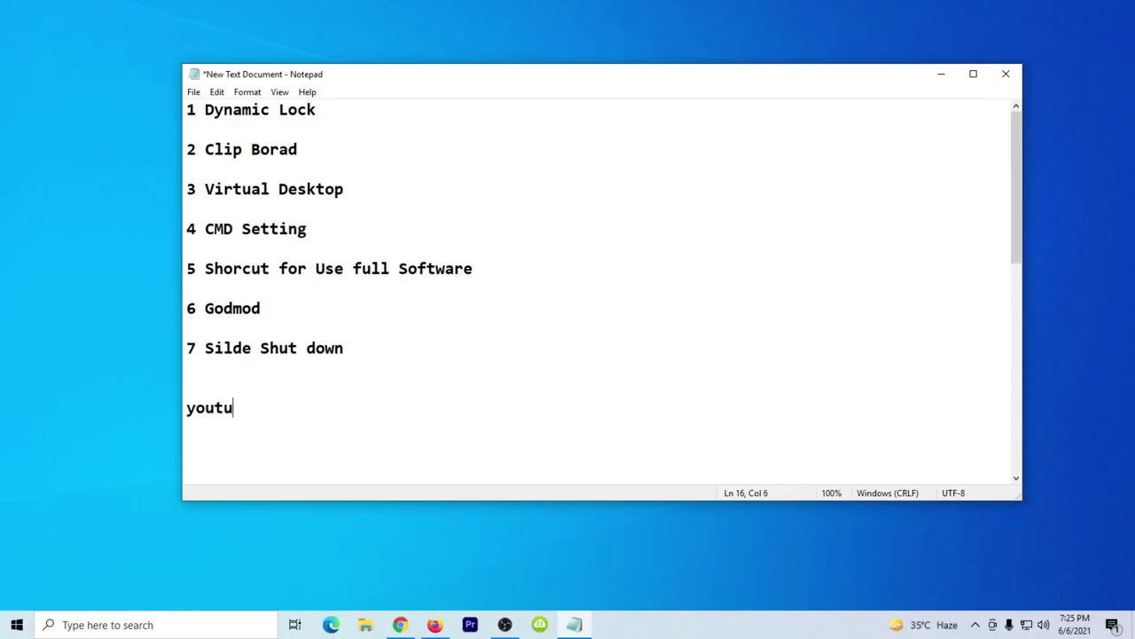
type("be.com/hemsinghsirsa")
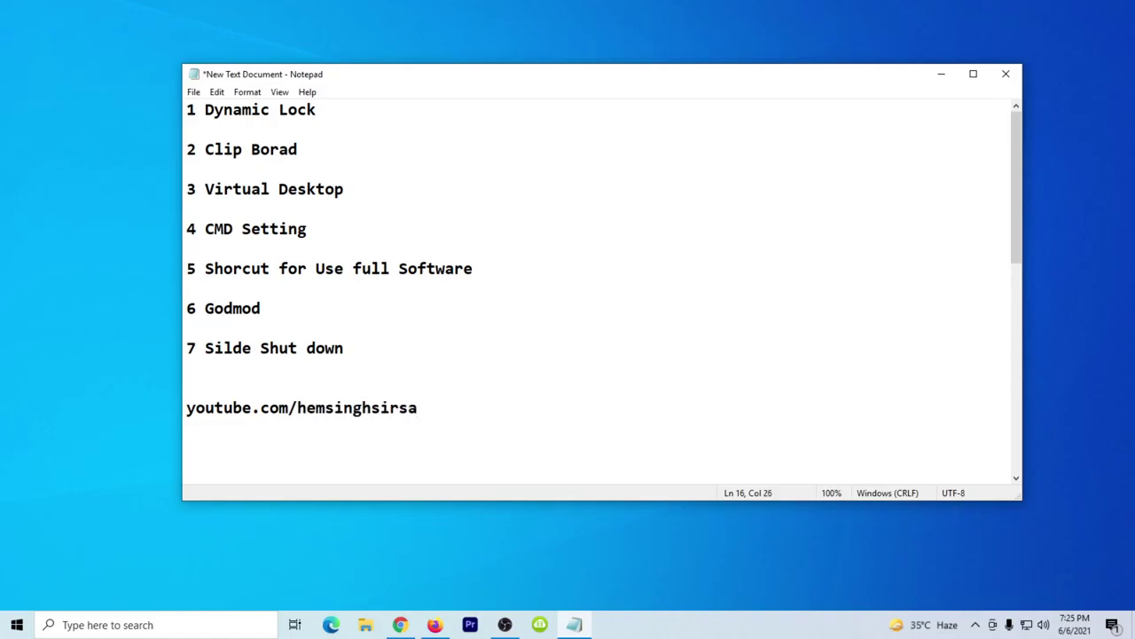